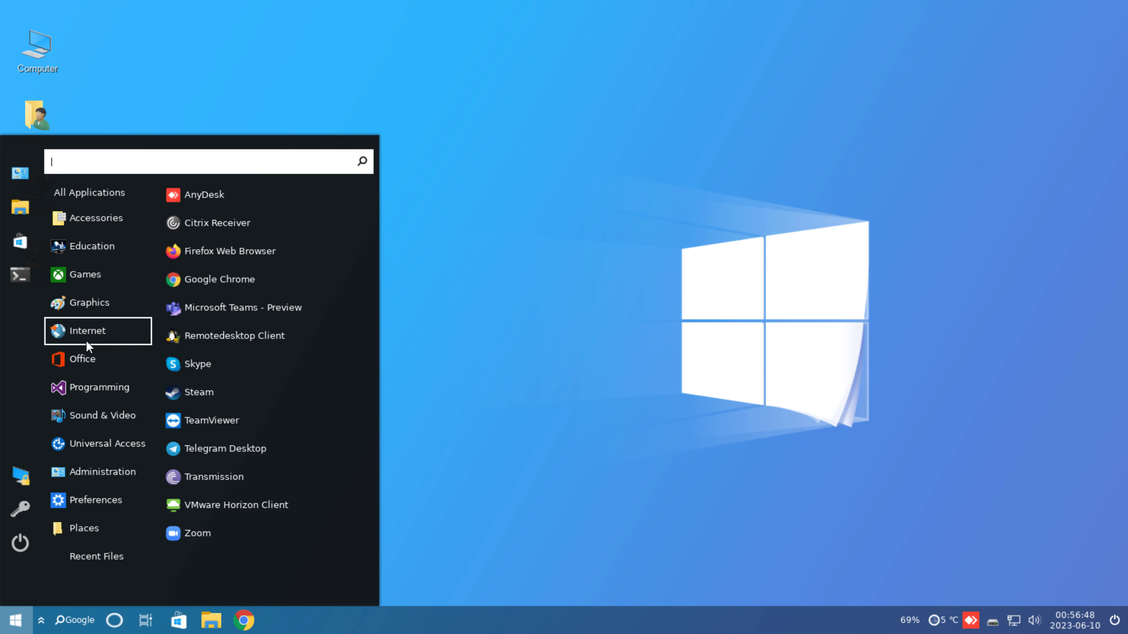
Browse the start menu's application categories, including Universal Access and Preferences, and close the menu.
mouse_move(87, 417)
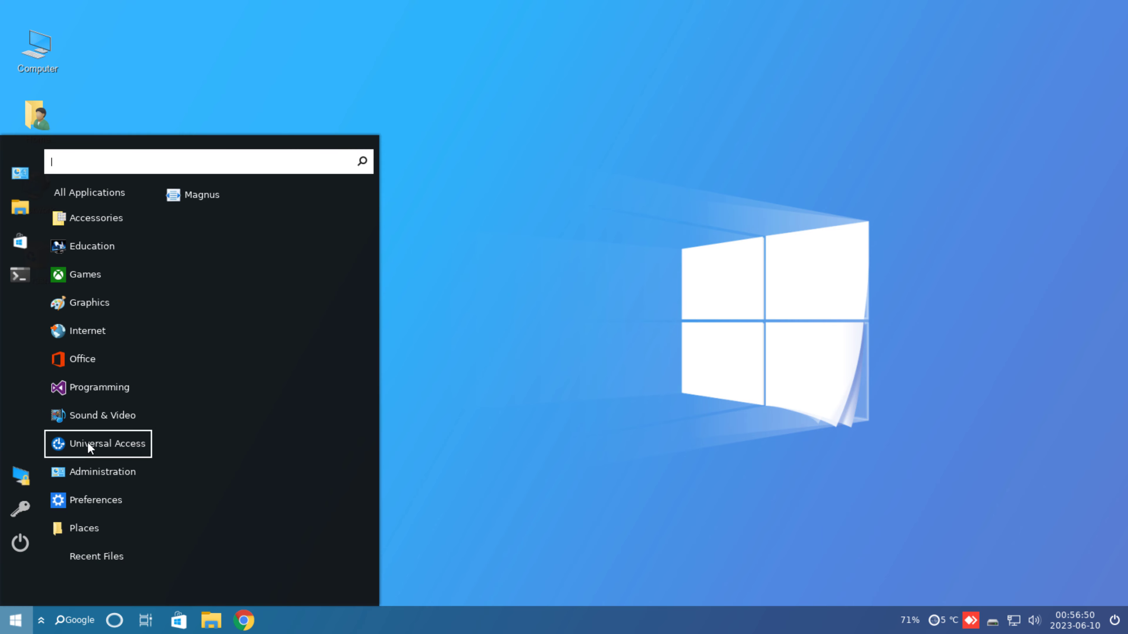
mouse_move(92, 498)
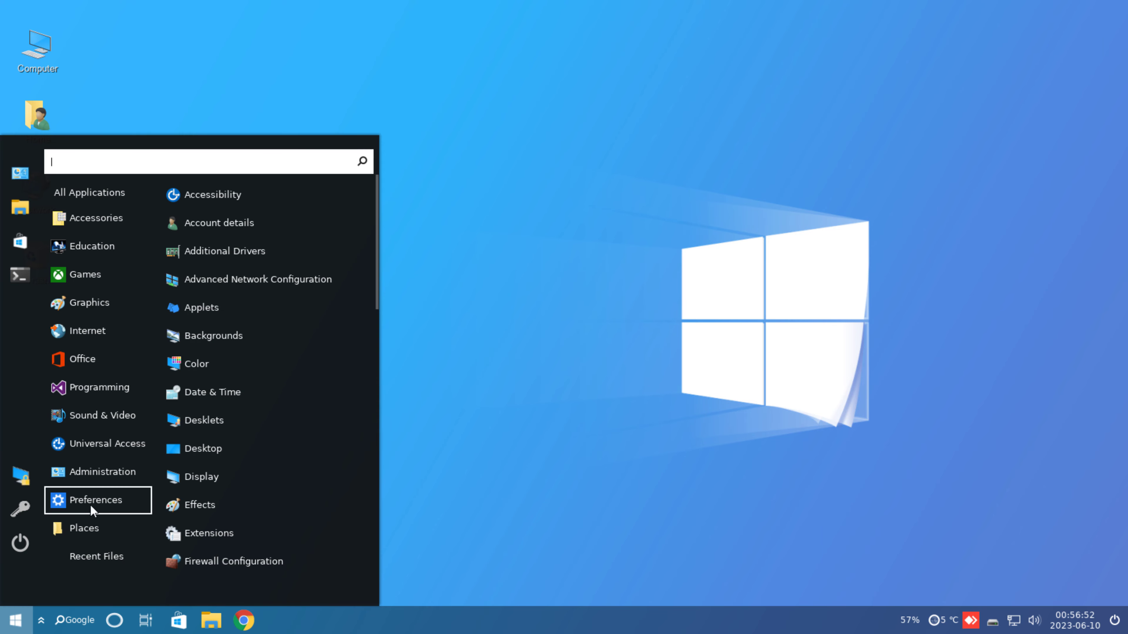
mouse_move(88, 528)
click(477, 425)
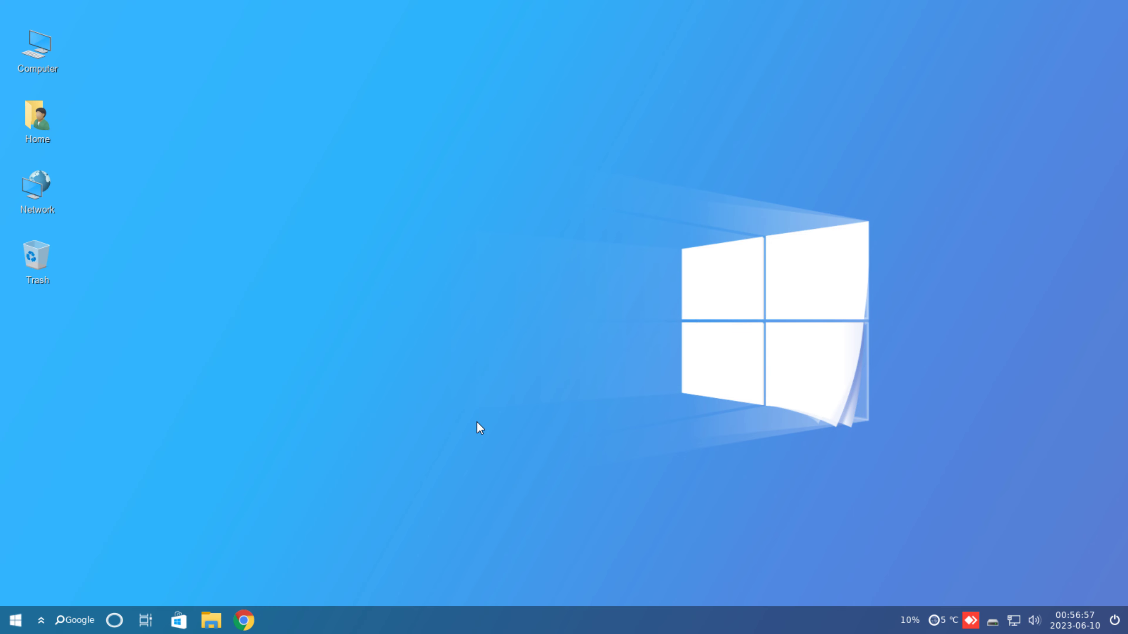
View the available desktop wallpapers in the Backgrounds settings, then close the window.
right_click(469, 339)
click(513, 402)
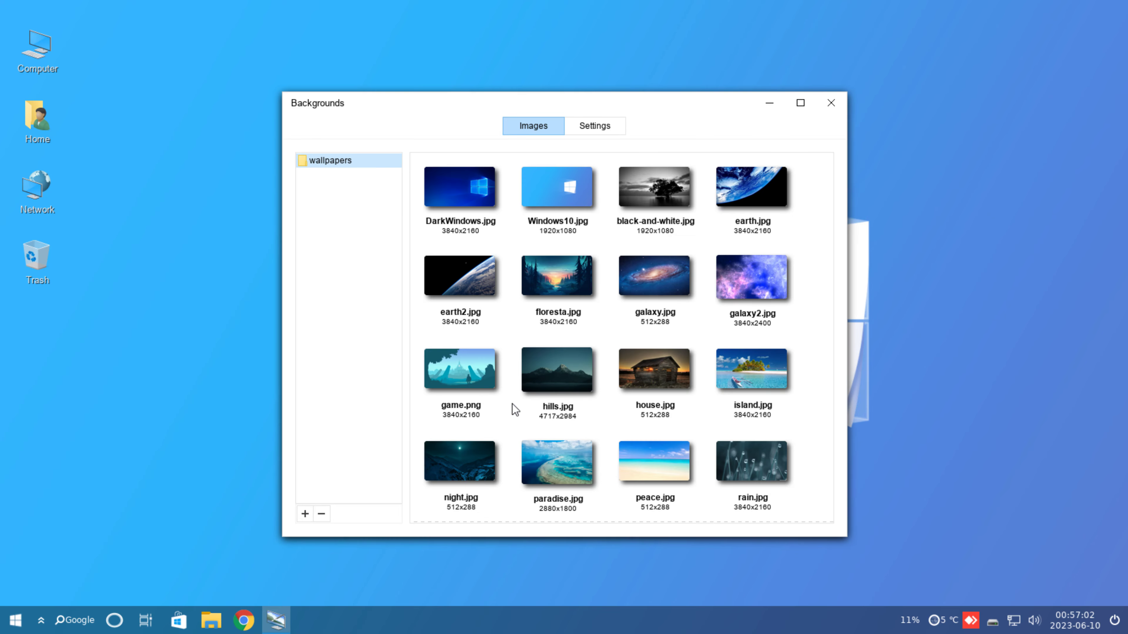
click(830, 104)
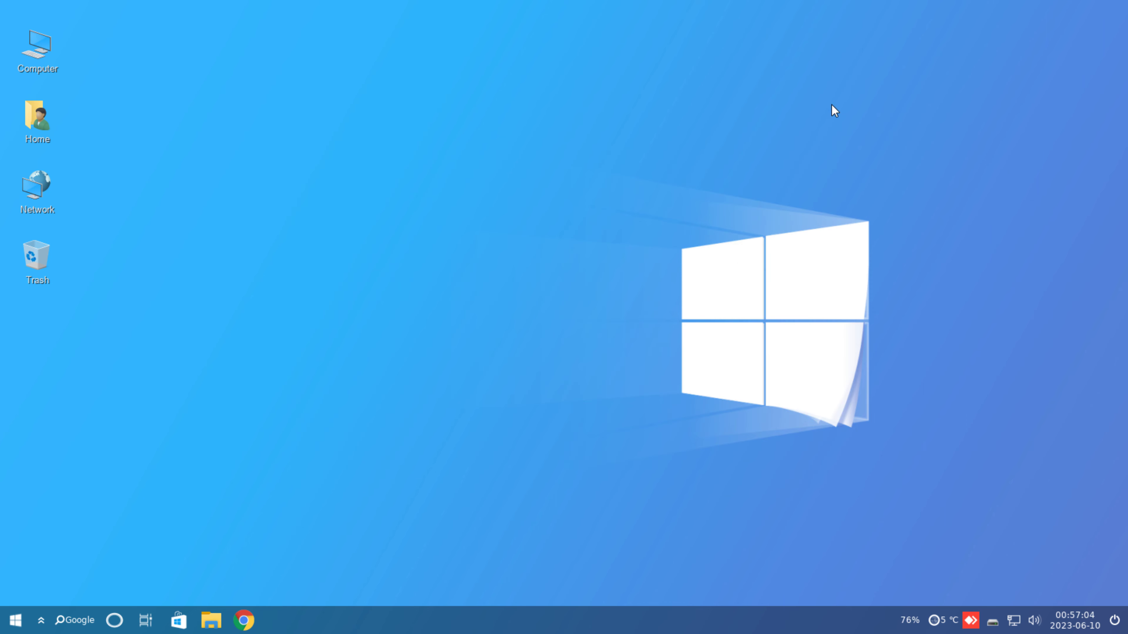
Look at the Computer location and its File System drive, and close the file manager.
double_click(37, 48)
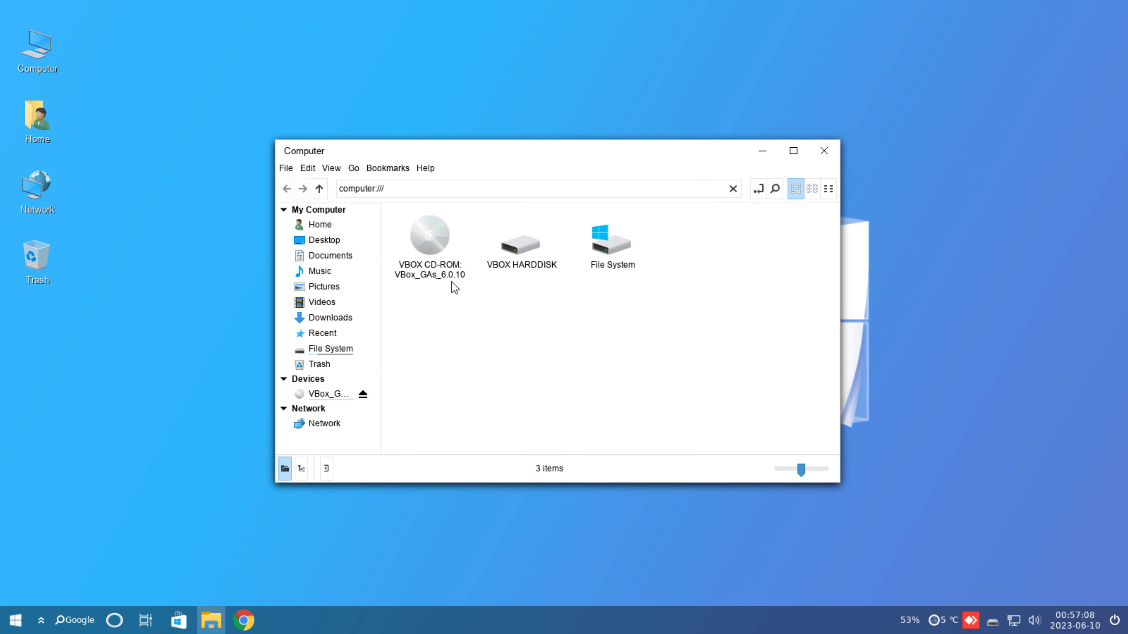
double_click(612, 253)
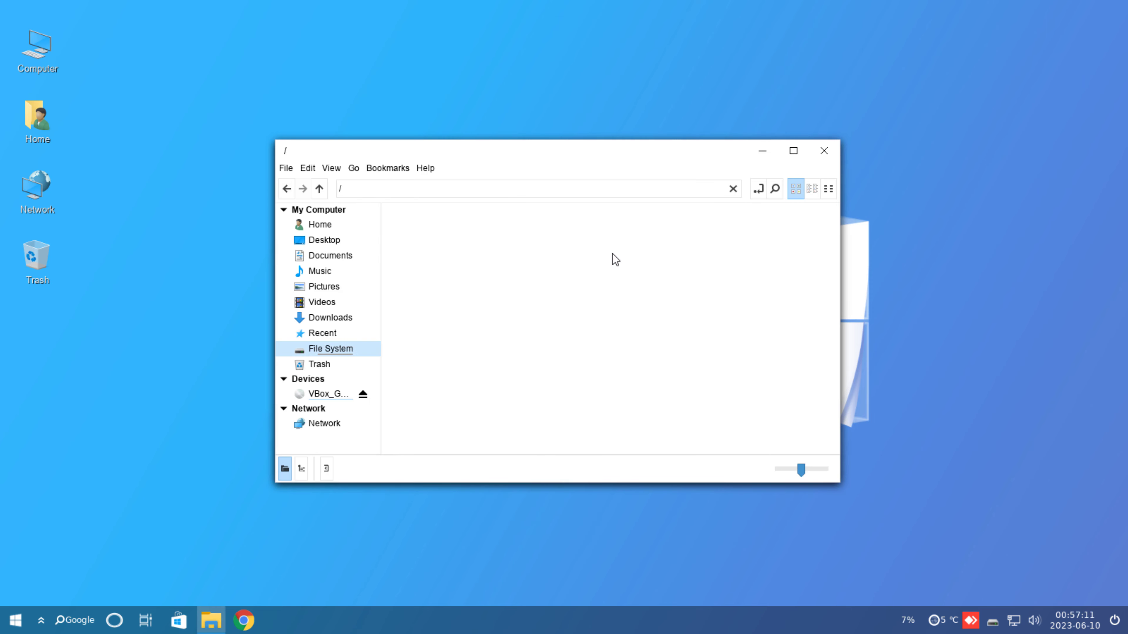
click(832, 153)
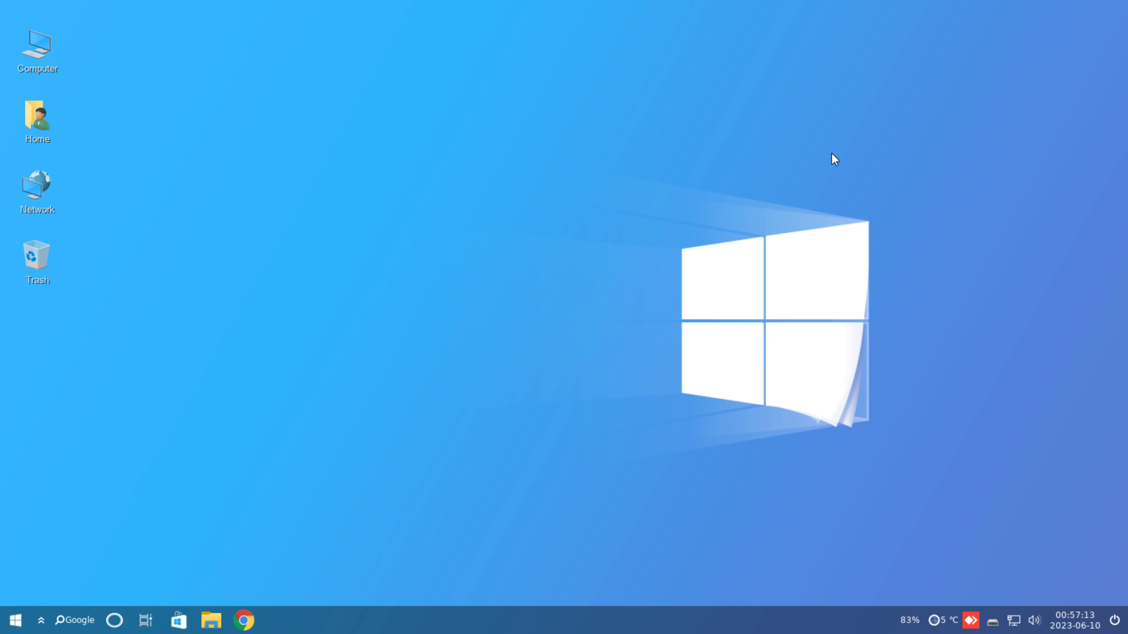
Open the home folder and view the computer's basic information through System Properties.
click(211, 620)
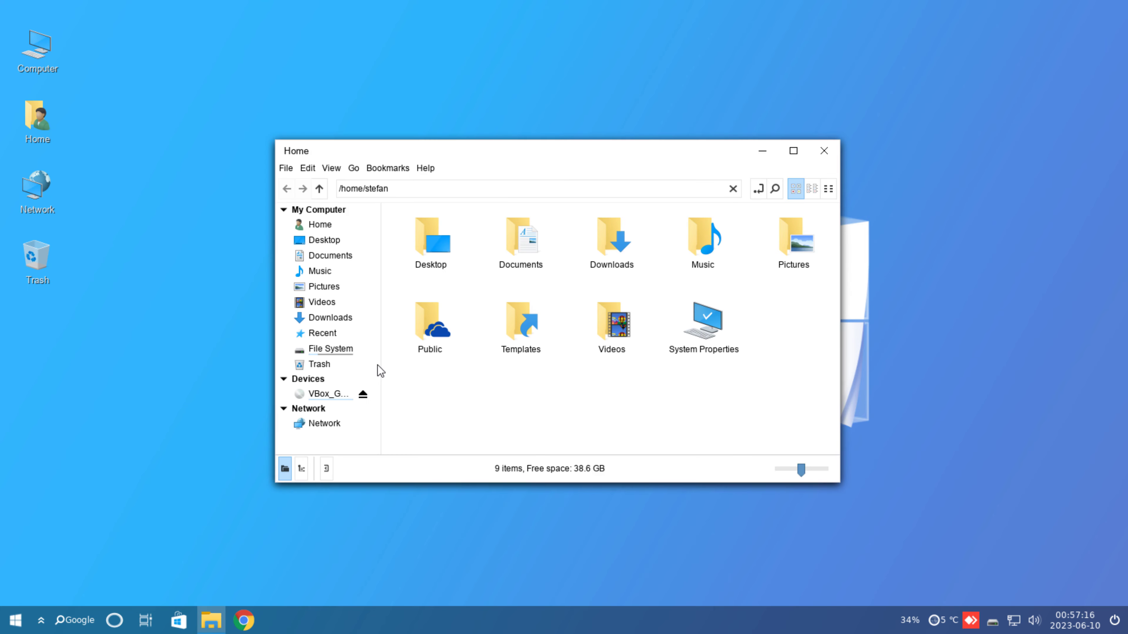
click(711, 330)
double_click(711, 332)
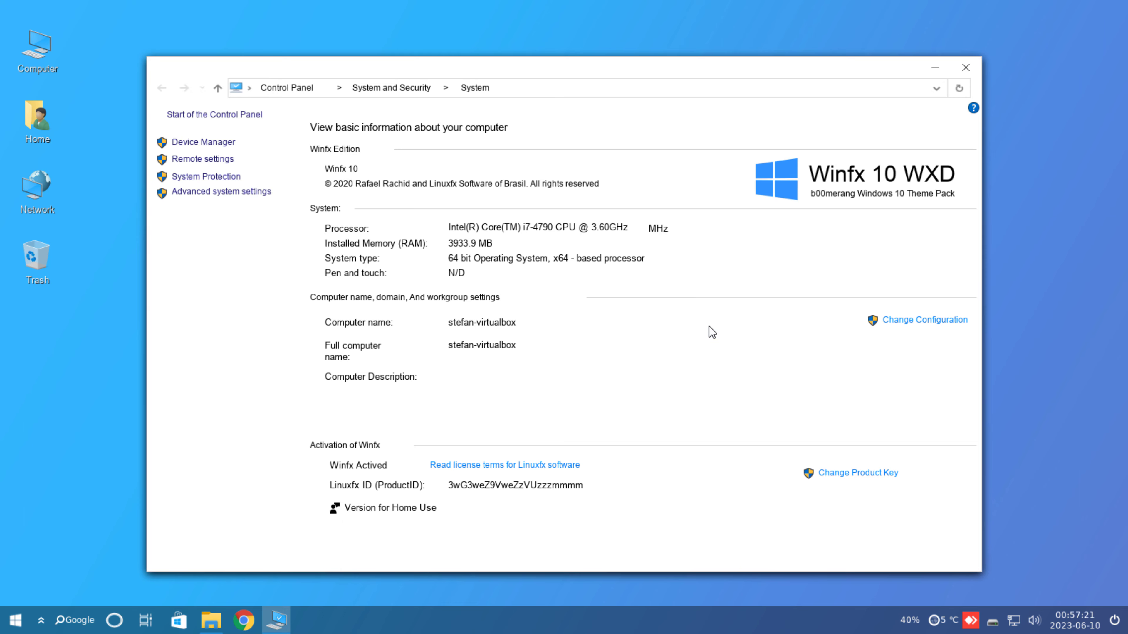
Examine the computer's hardware summary through Device Manager and close System Information.
click(204, 143)
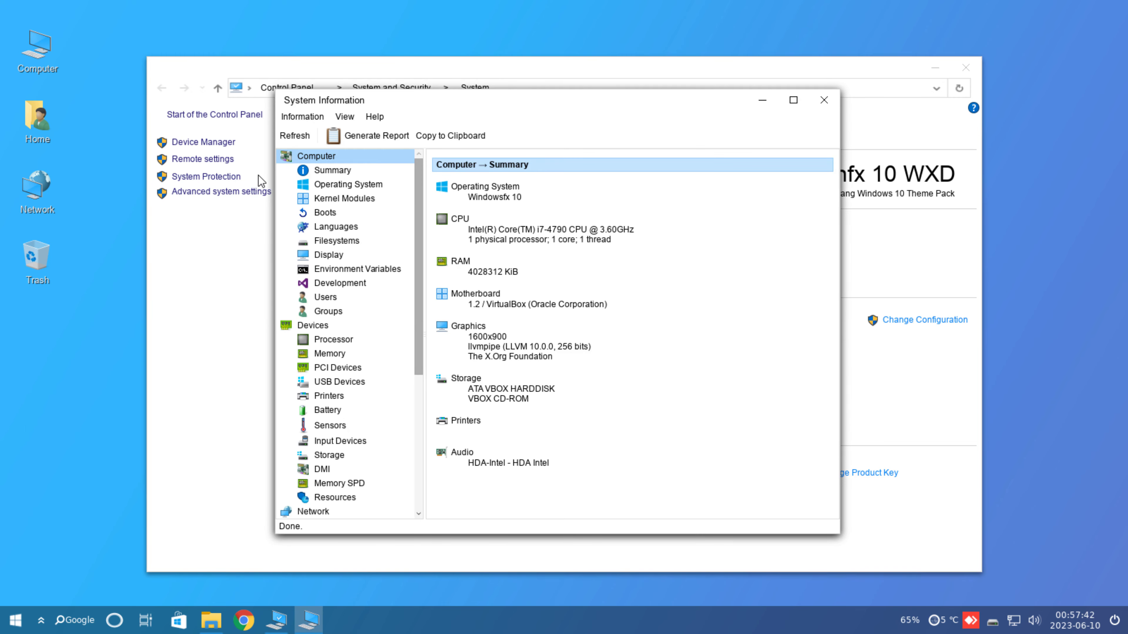
click(332, 170)
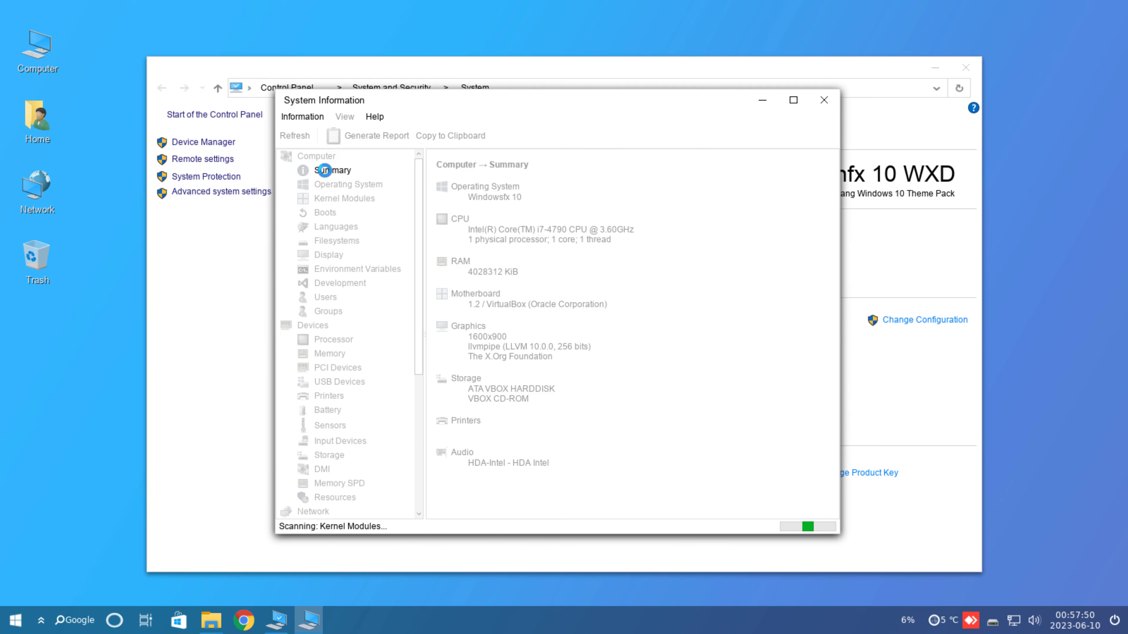
click(346, 156)
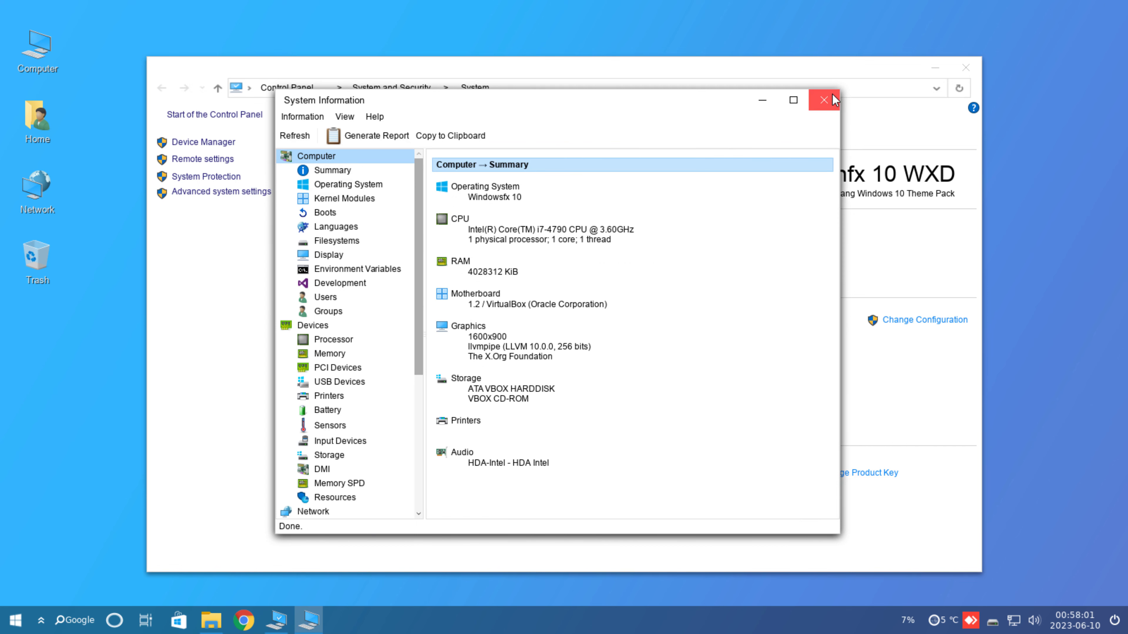
click(823, 100)
View the desktop effects settings through the advanced system settings, then close the Effects window.
click(217, 192)
click(641, 268)
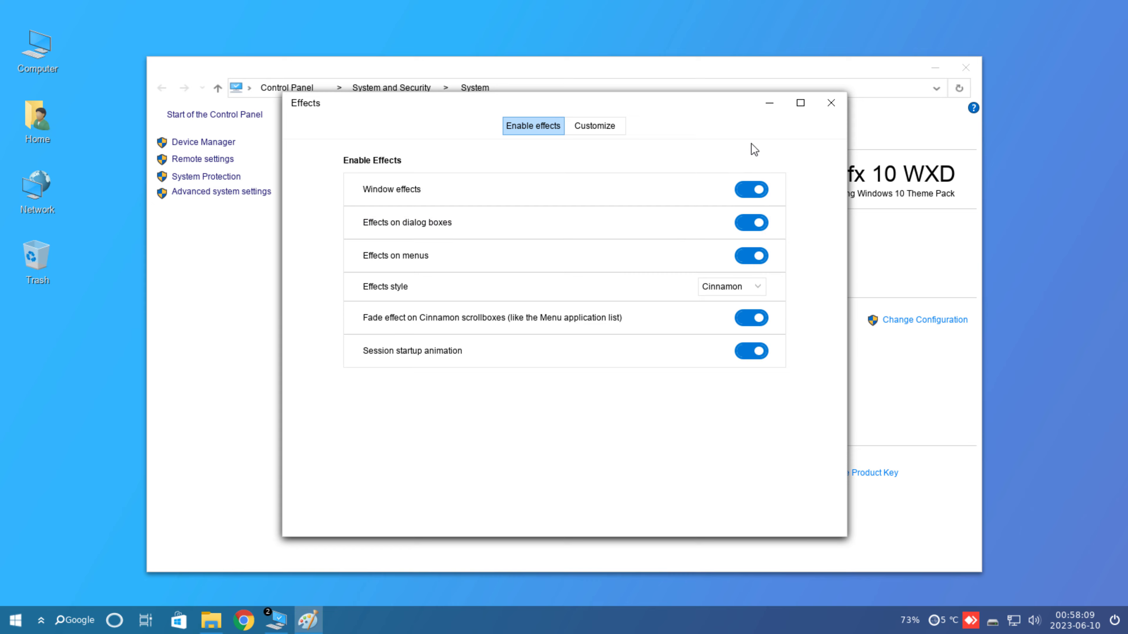
click(831, 102)
View the Hardware and Computer Name pages of System Properties and close the dialog.
click(573, 171)
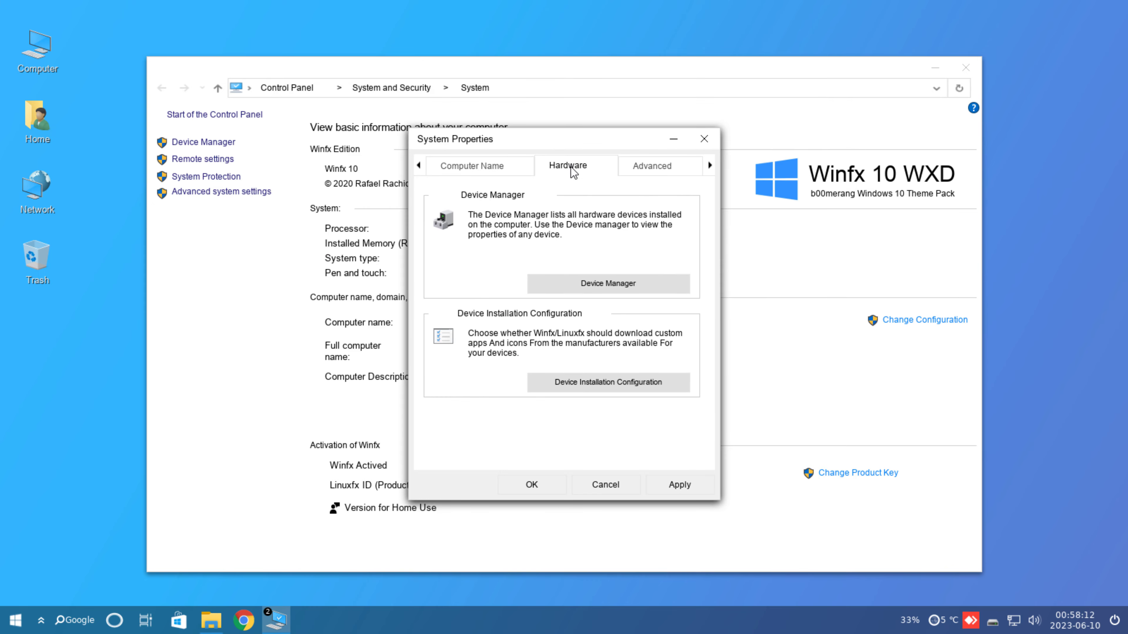
click(507, 170)
click(703, 139)
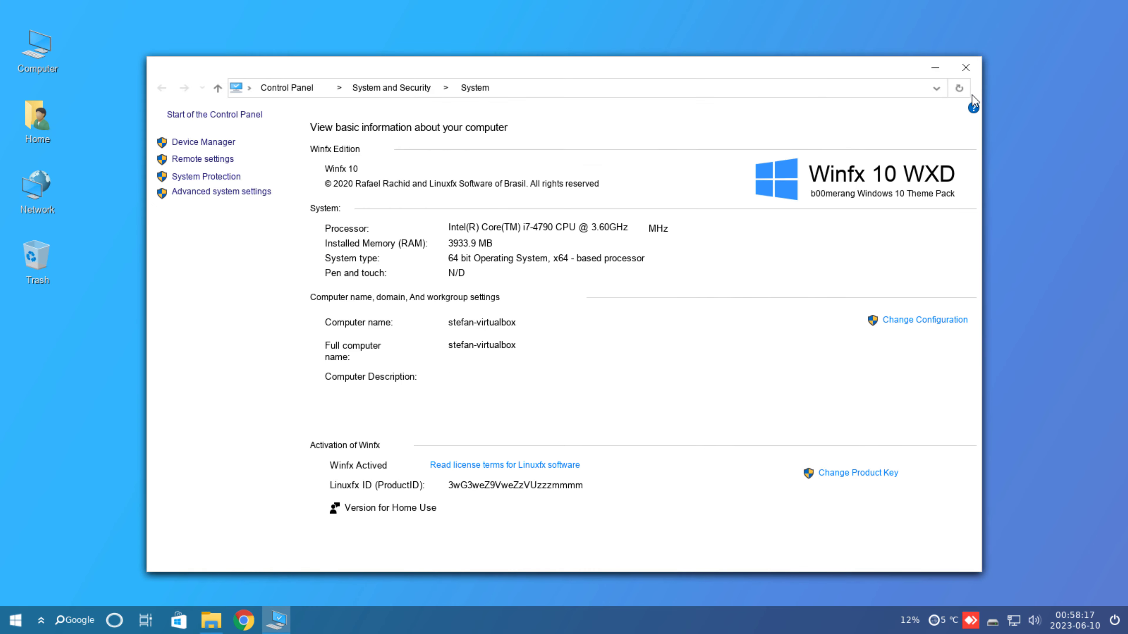
Close the system information page, browse from the home folder up to the root directory, and close the file manager.
click(966, 71)
click(317, 189)
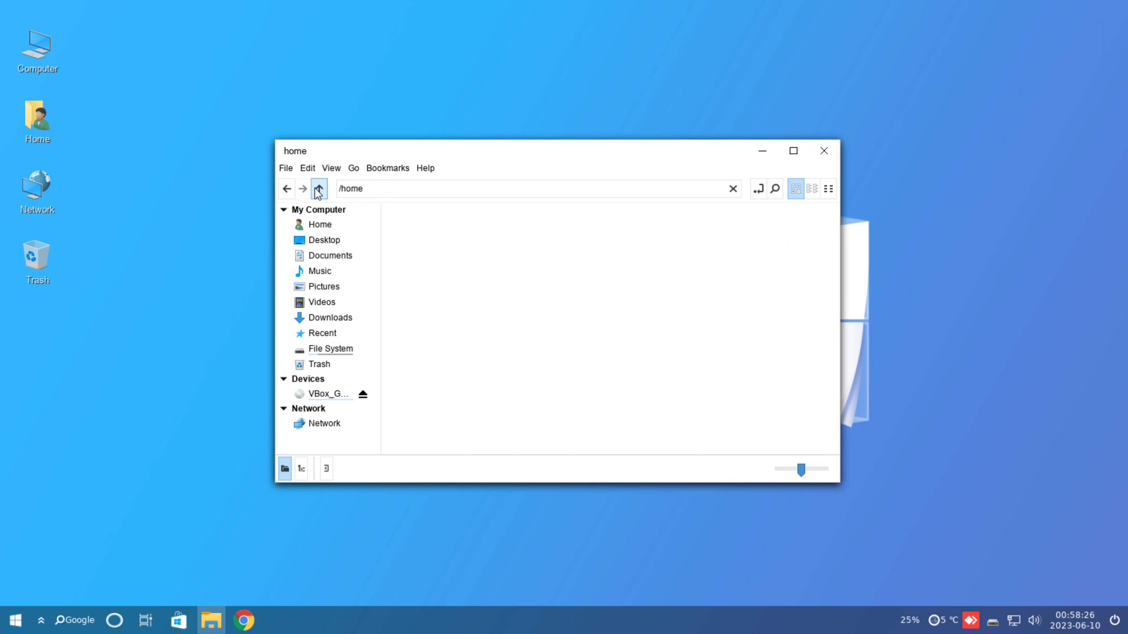
click(317, 188)
click(285, 168)
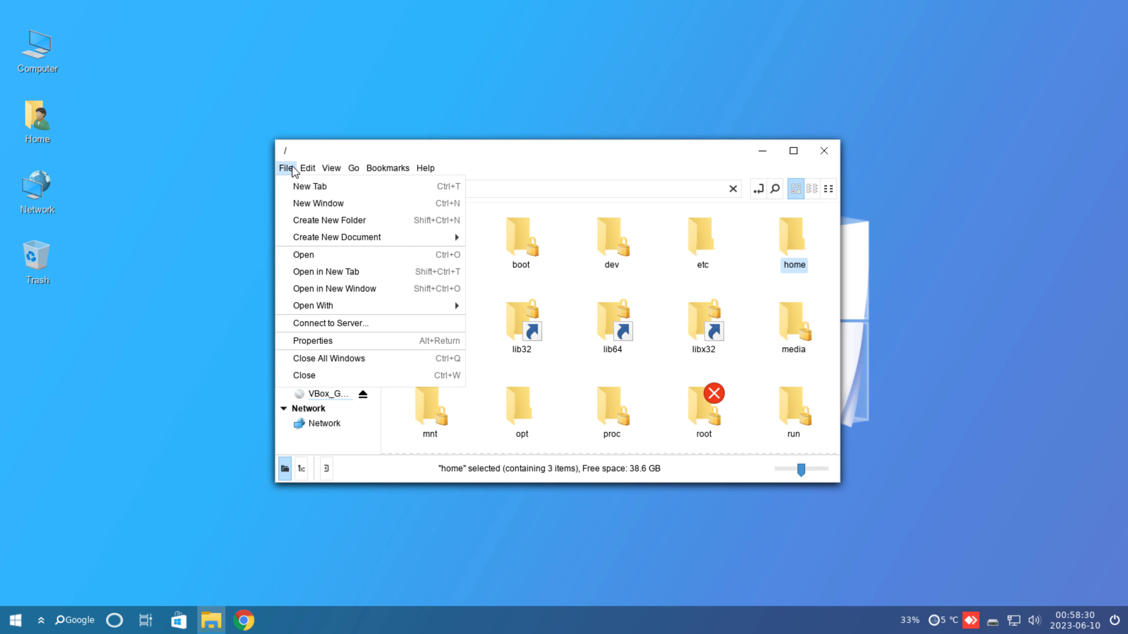
click(824, 150)
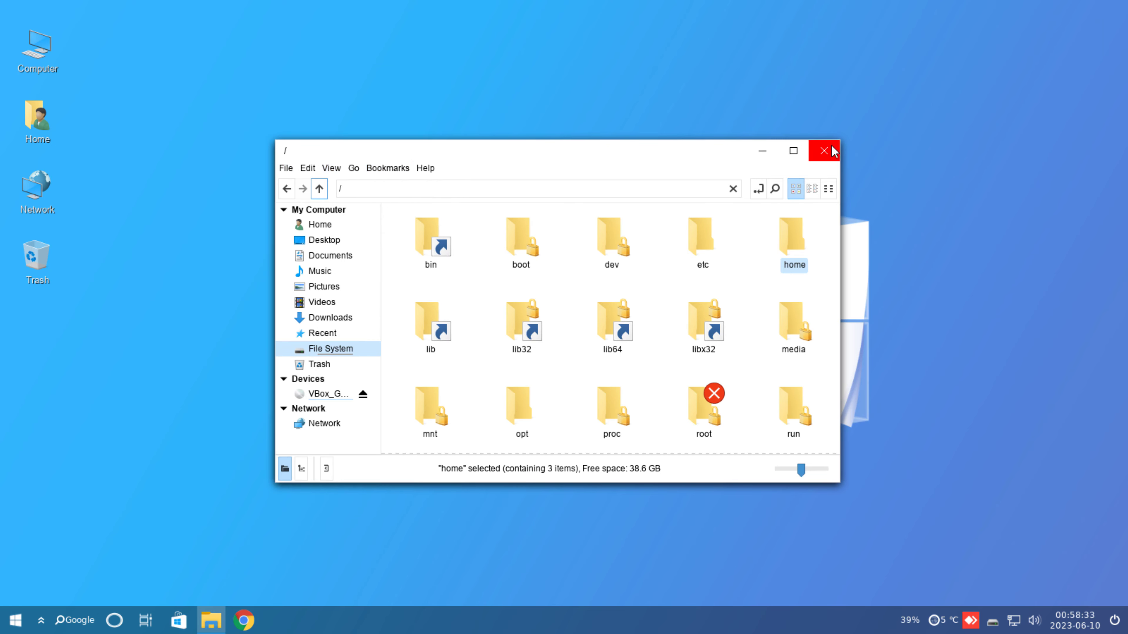
click(824, 151)
Look at the Network and Trash locations from the desktop, closing each window.
double_click(44, 196)
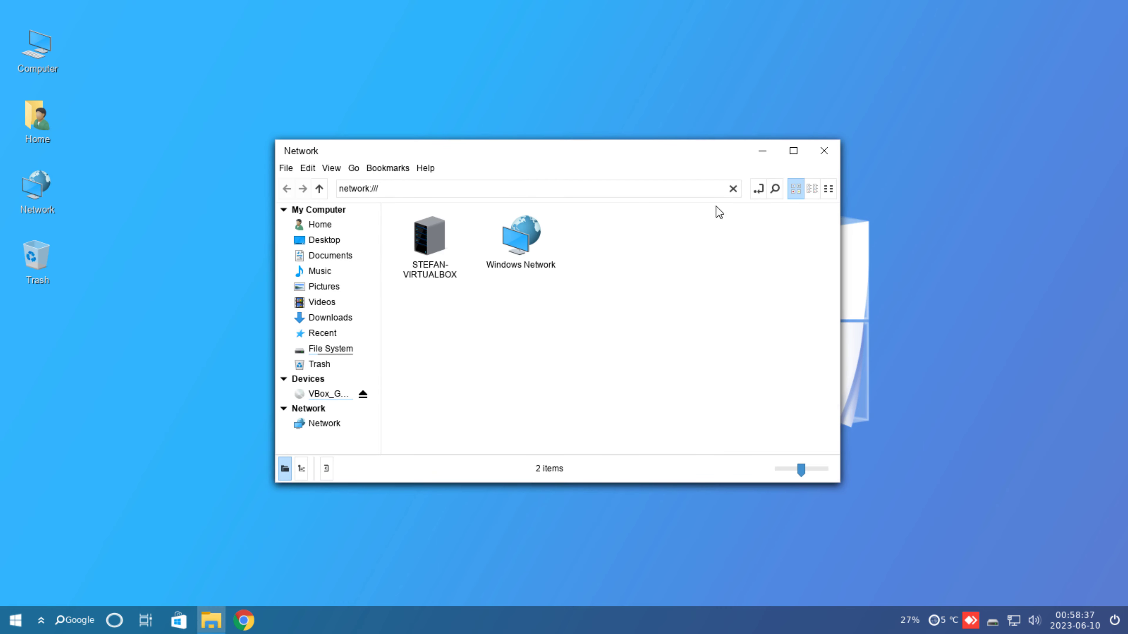
click(822, 151)
double_click(37, 262)
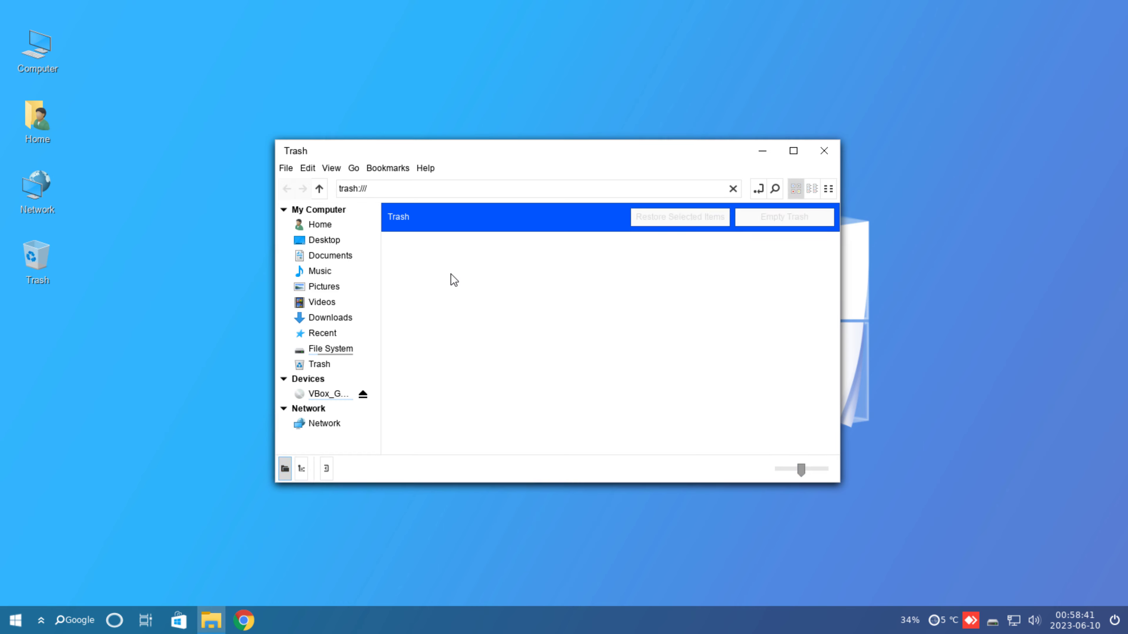
click(823, 151)
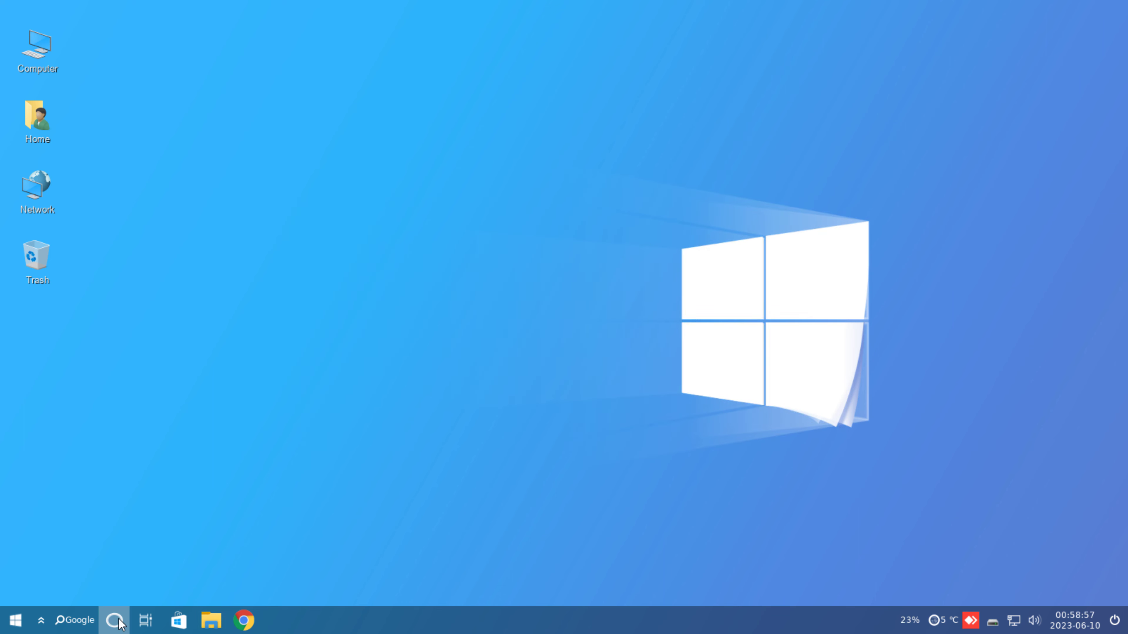
View the desktop assistant and the workspace overview, returning to Workspace 1.
click(115, 620)
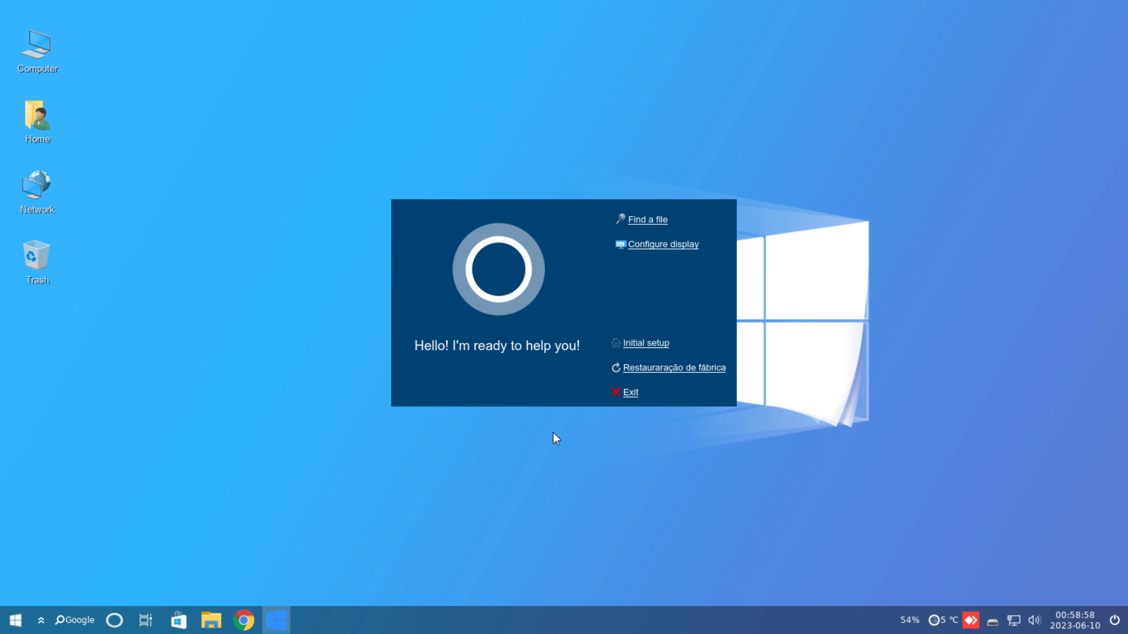
click(146, 622)
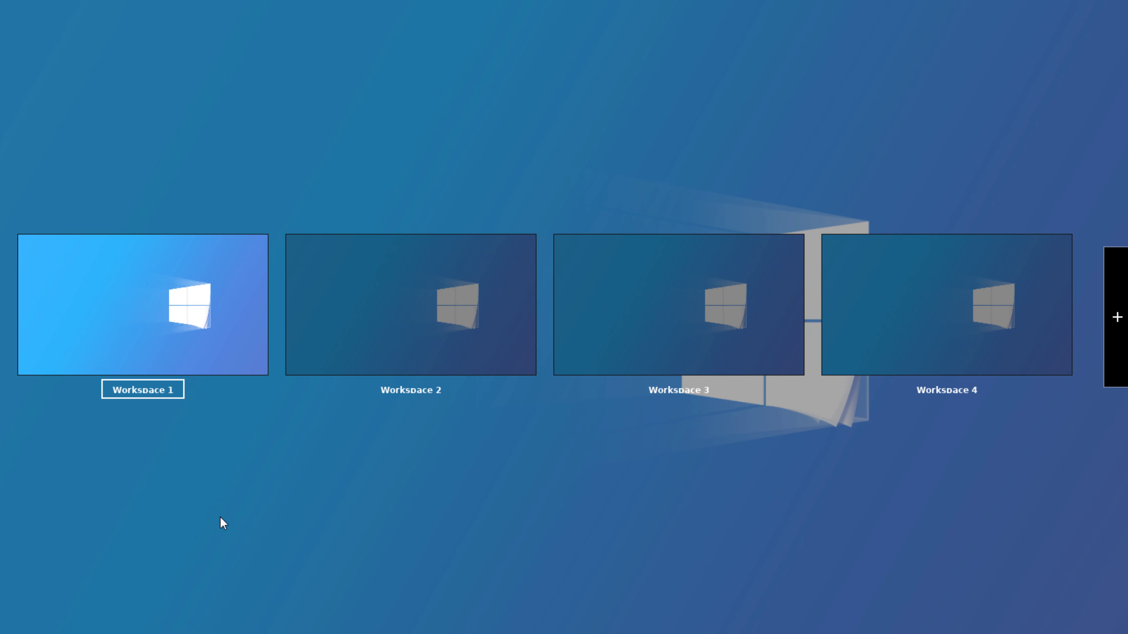
click(214, 342)
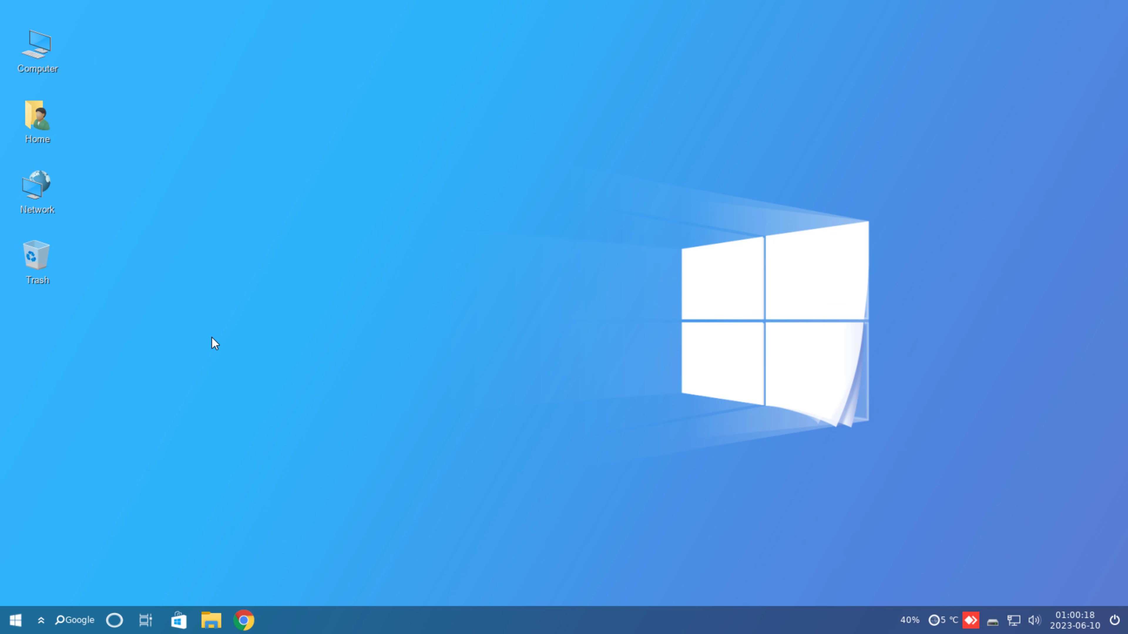
Look at the software store and return to the desktop.
click(178, 620)
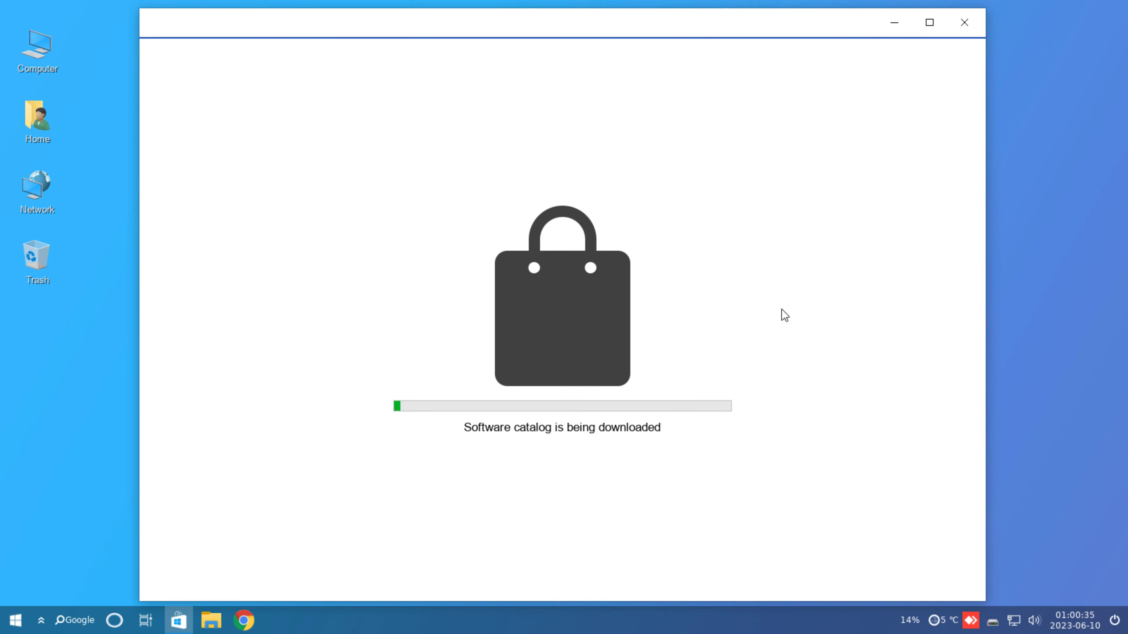
drag(901, 171, 587, 464)
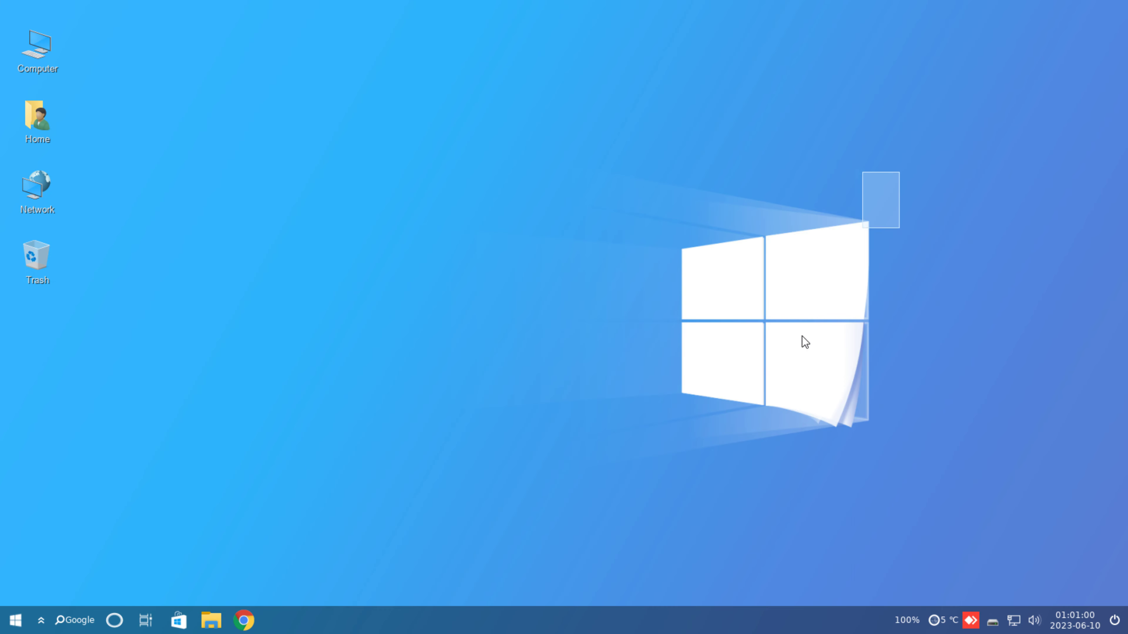
Check the sound, calendar and power controls in the system tray.
click(1034, 619)
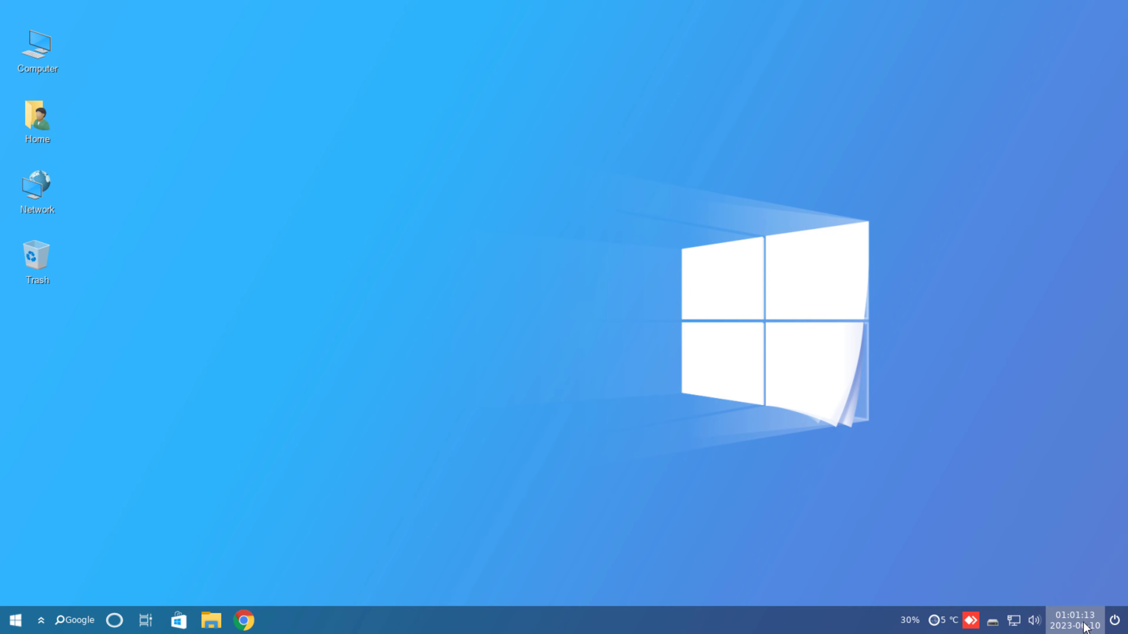
click(1074, 619)
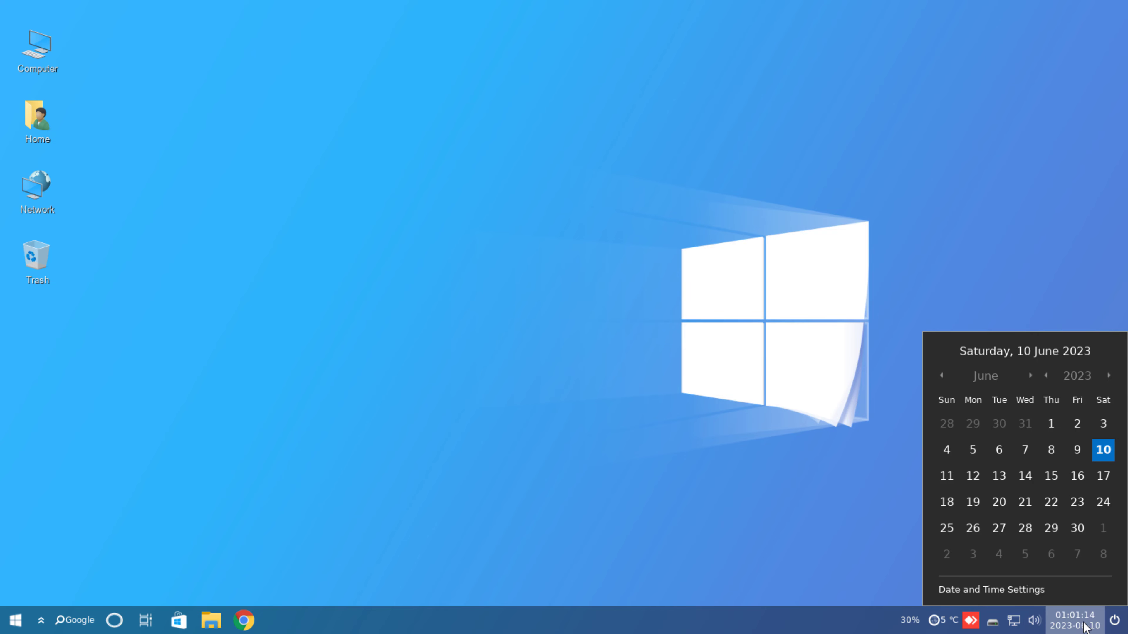
click(1114, 619)
click(1115, 619)
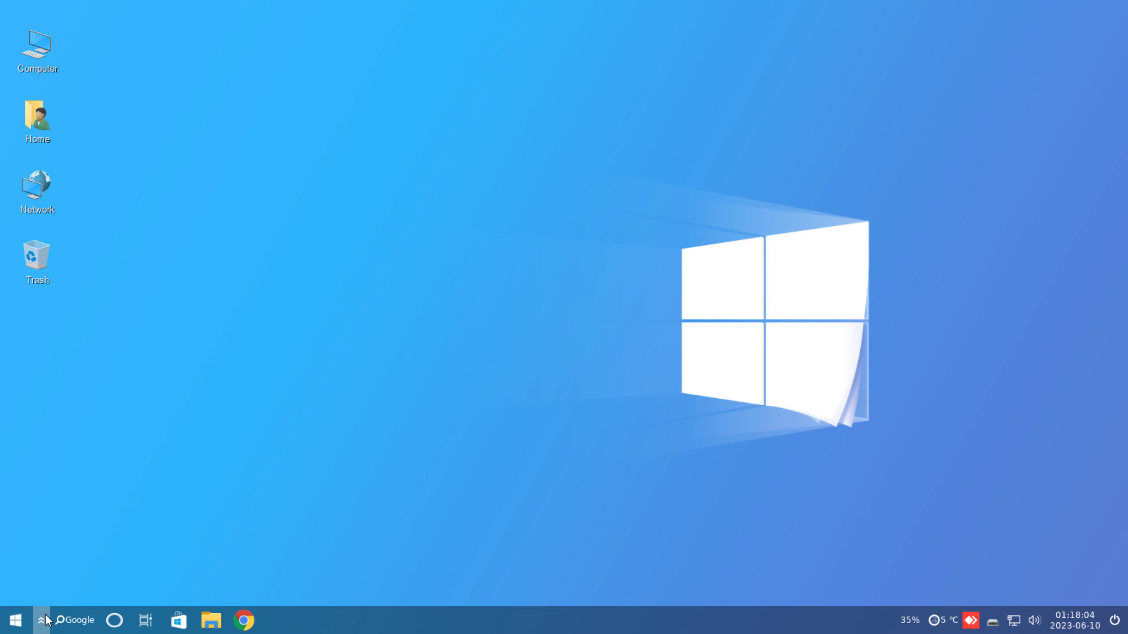
View the computer's About page in the System settings, returning through Winfx settings to the desktop.
right_click(18, 619)
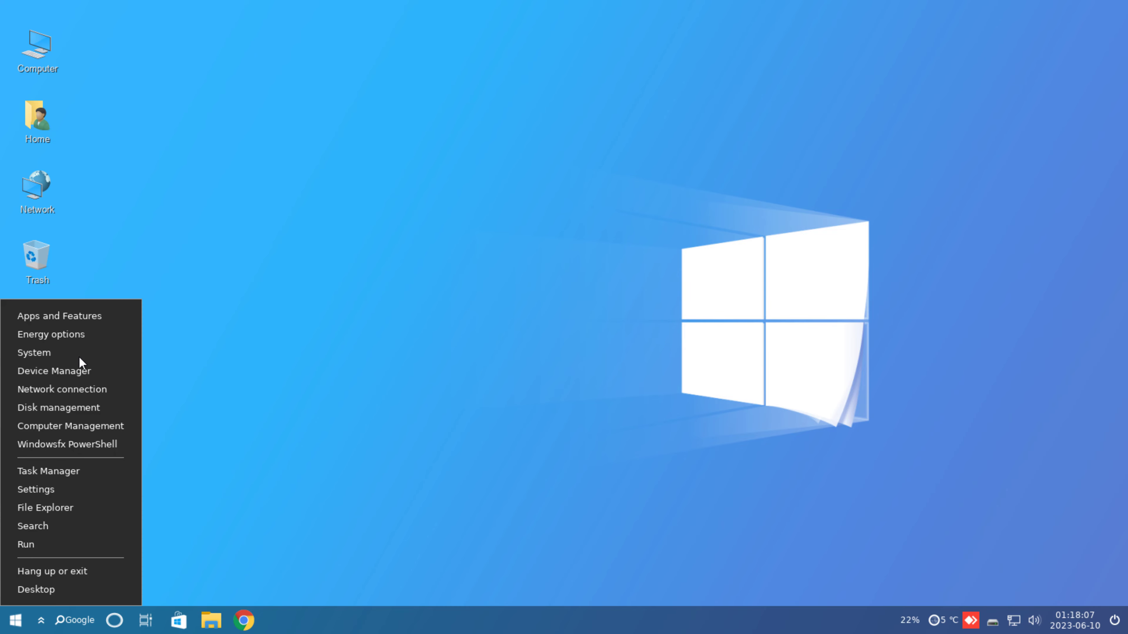
click(79, 355)
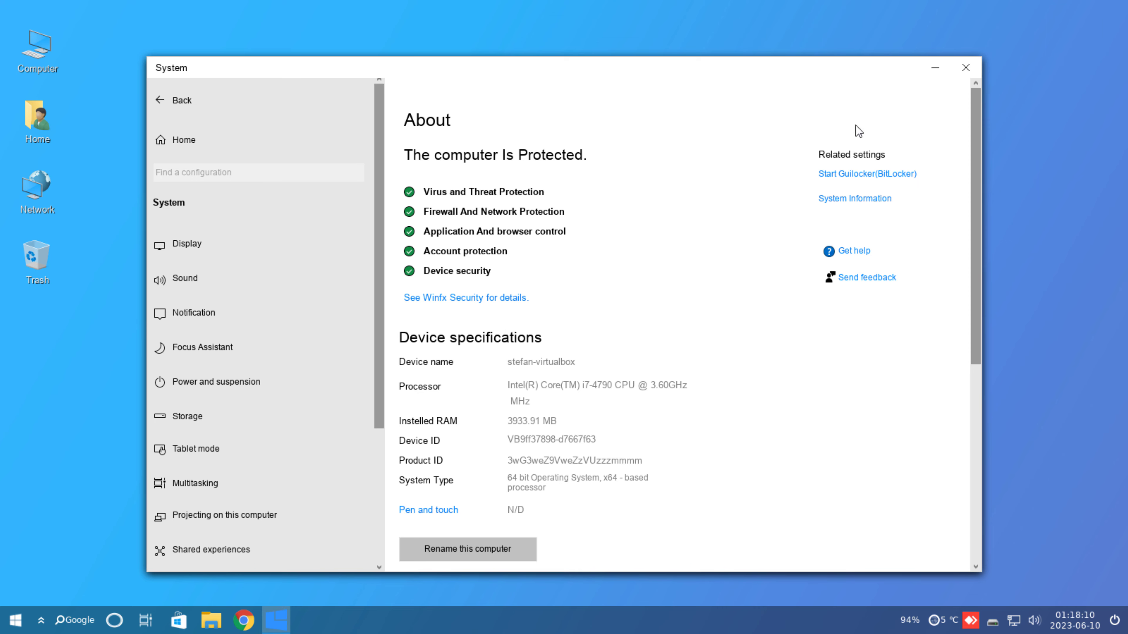
click(966, 68)
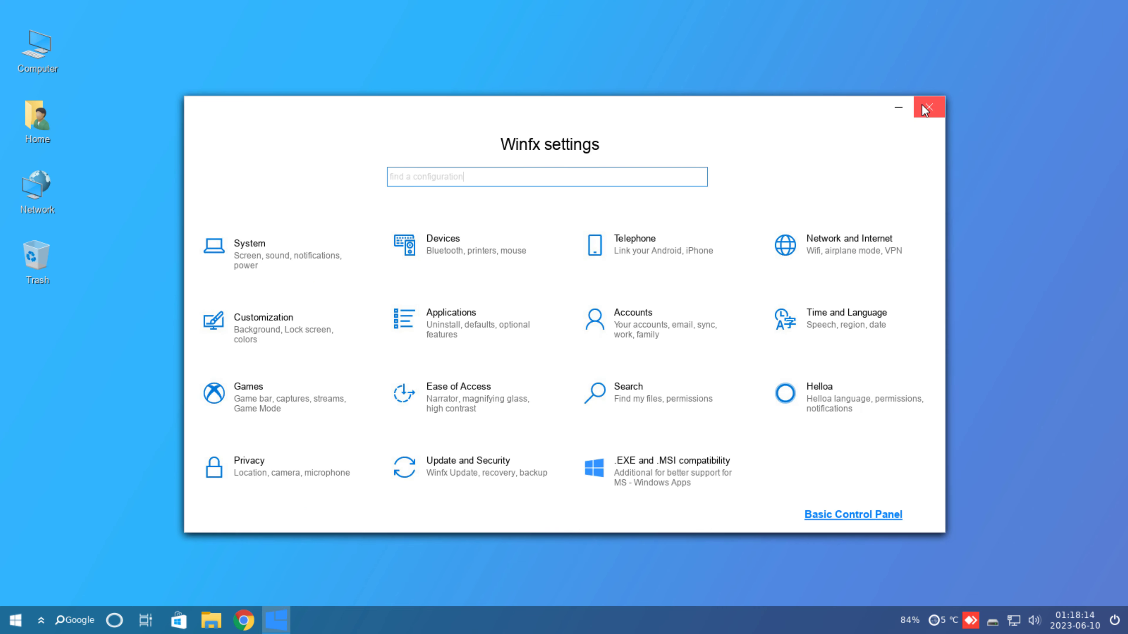
click(931, 105)
View the Energy options and open Computer Management from the start button's quick-access list.
right_click(17, 620)
click(79, 332)
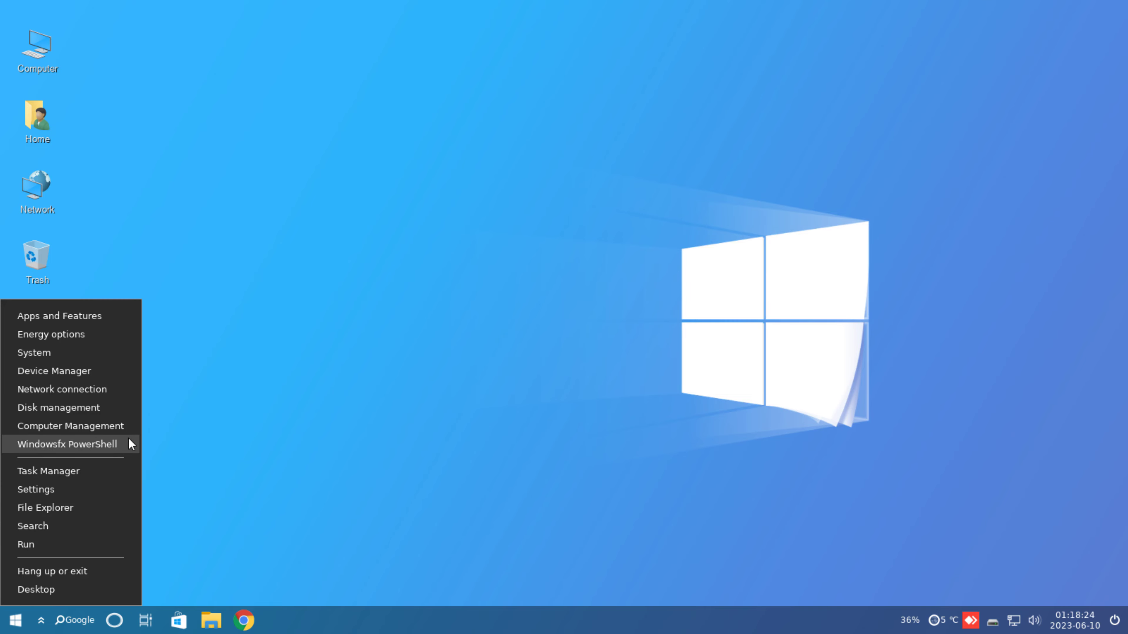
click(113, 429)
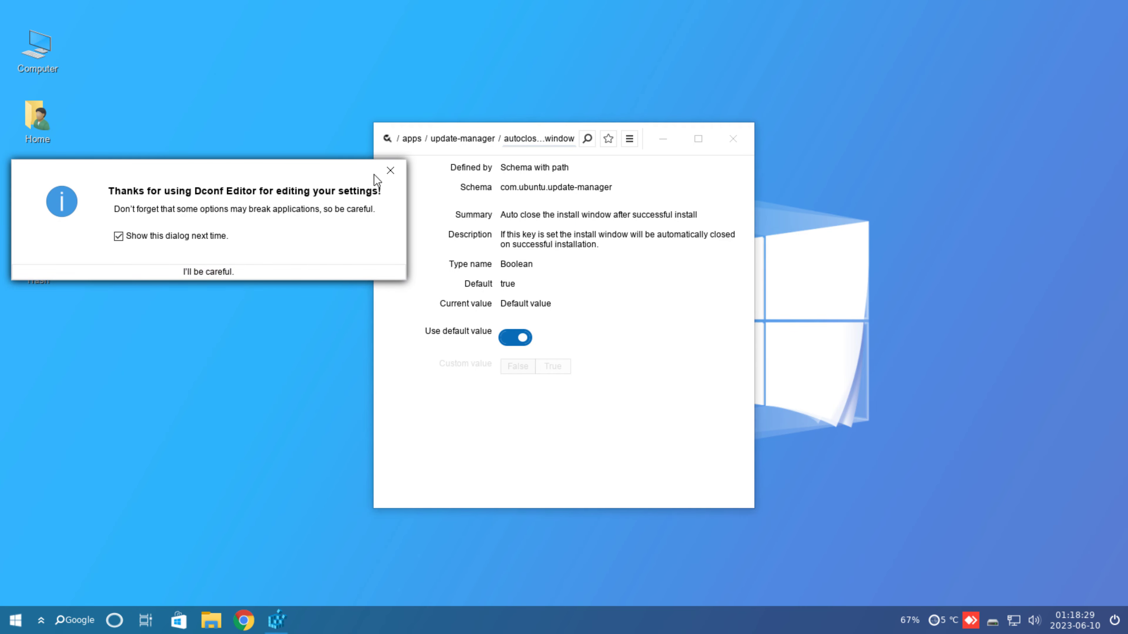
Close Dconf Editor and inspect the disk's partitions with Disk management from the start button's quick-access list.
click(390, 171)
click(731, 138)
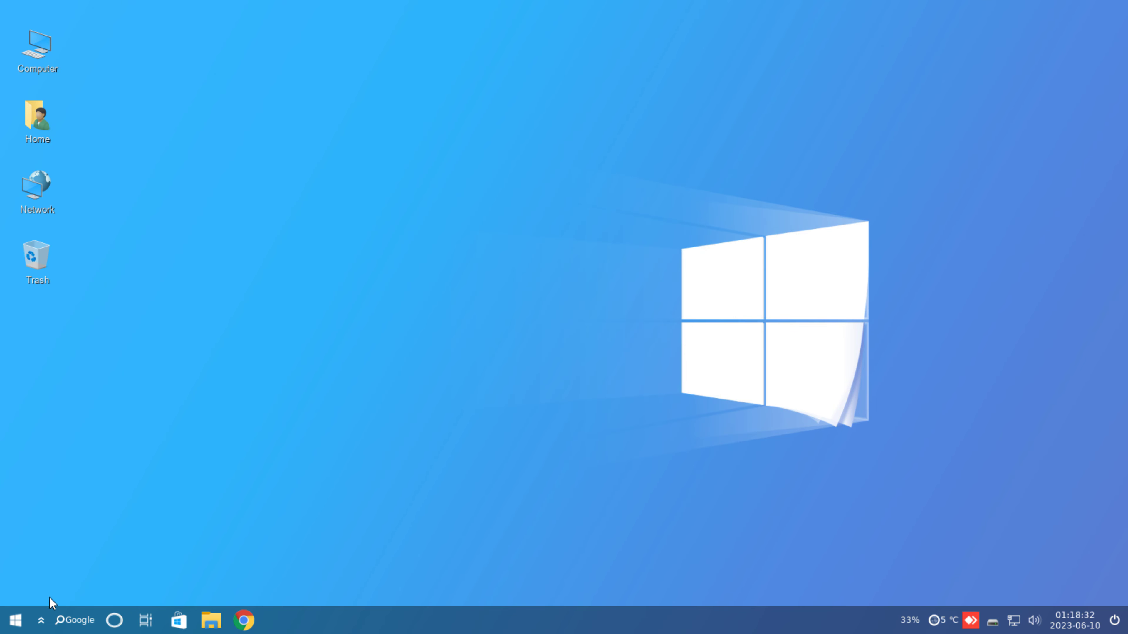
right_click(17, 620)
click(94, 409)
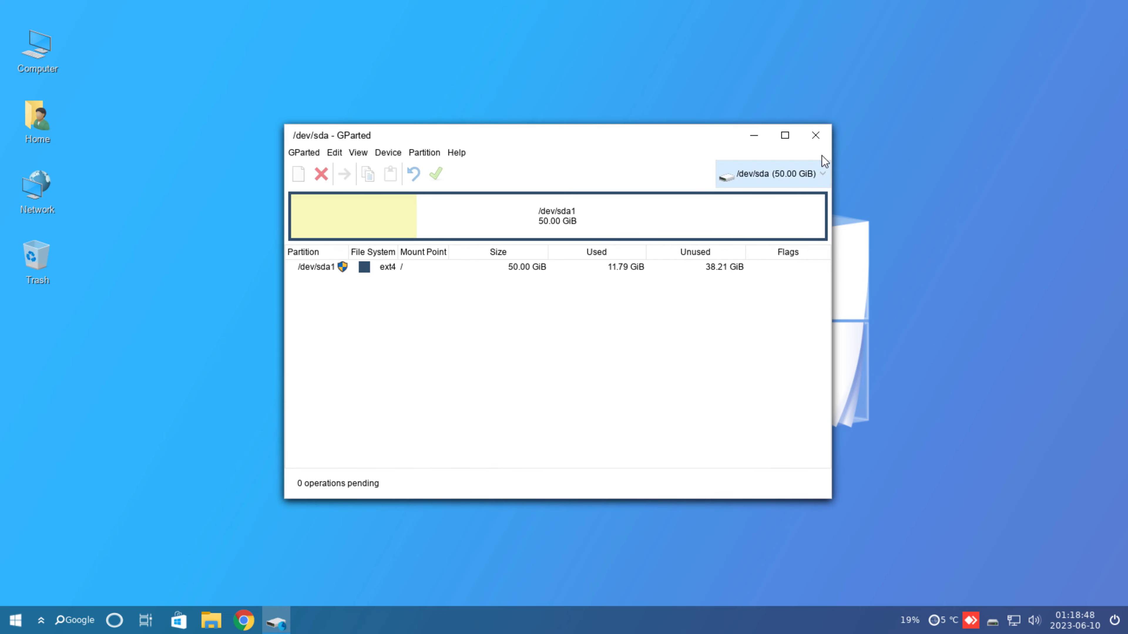
click(815, 135)
Open Windowsfx PowerShell from the start button's quick-access list and close it again.
right_click(16, 620)
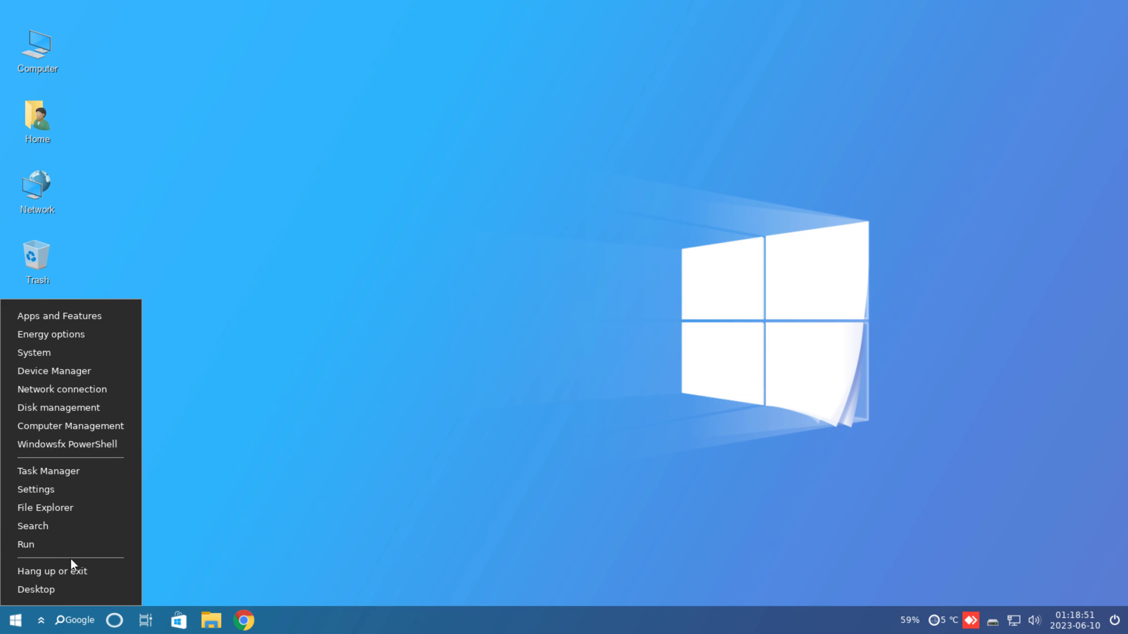
click(40, 443)
click(814, 151)
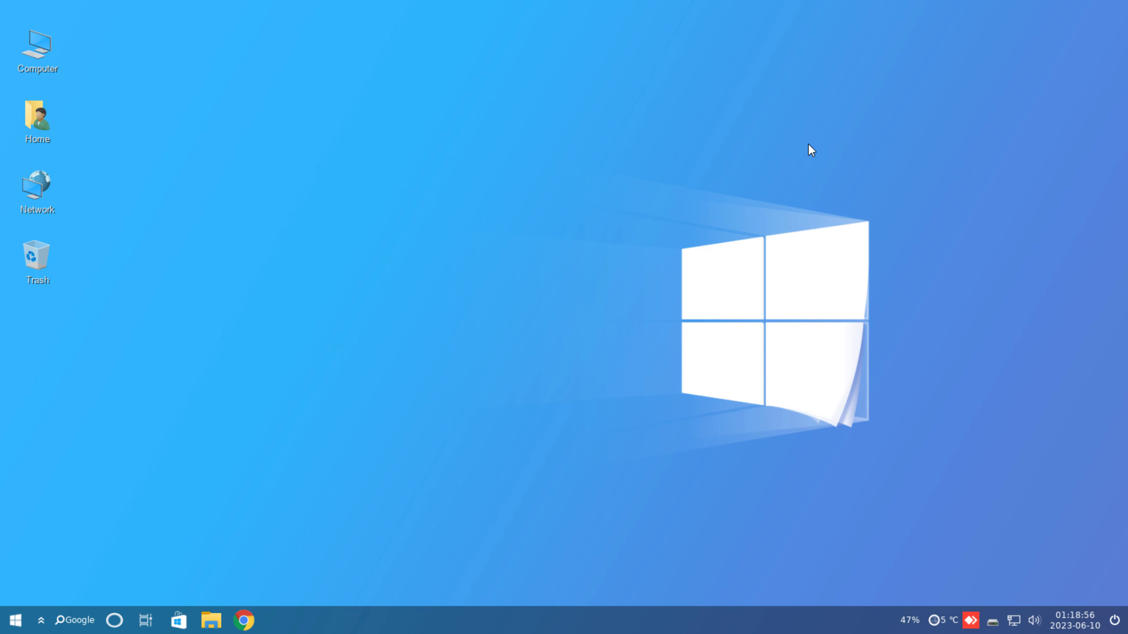
Open Task Manager and view its Resources and File Systems pages.
right_click(40, 619)
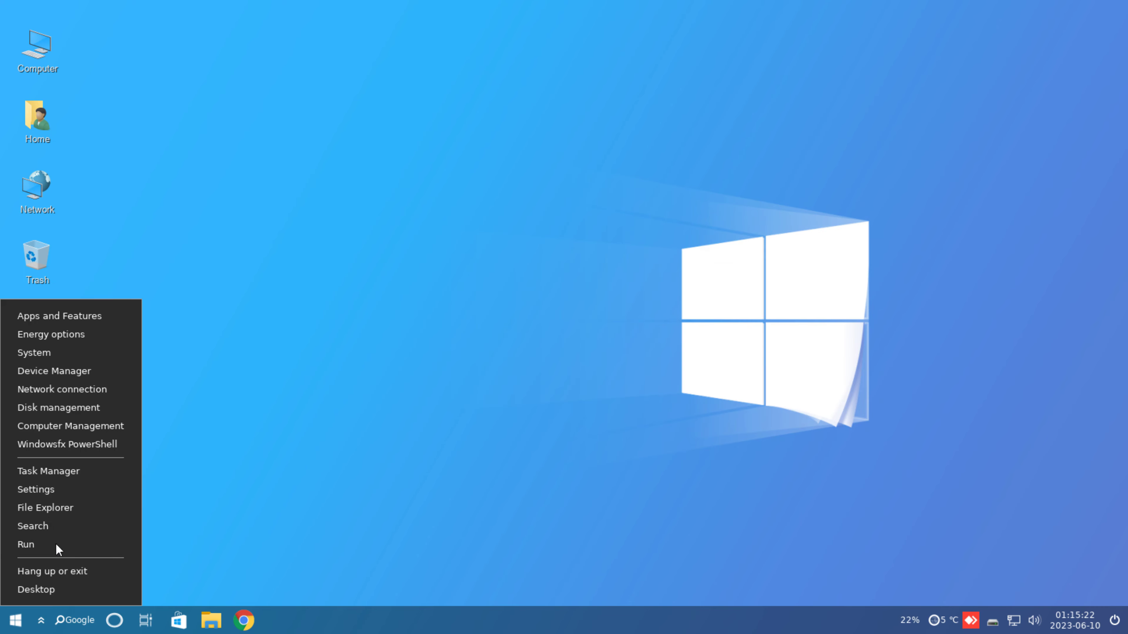
click(65, 469)
click(262, 68)
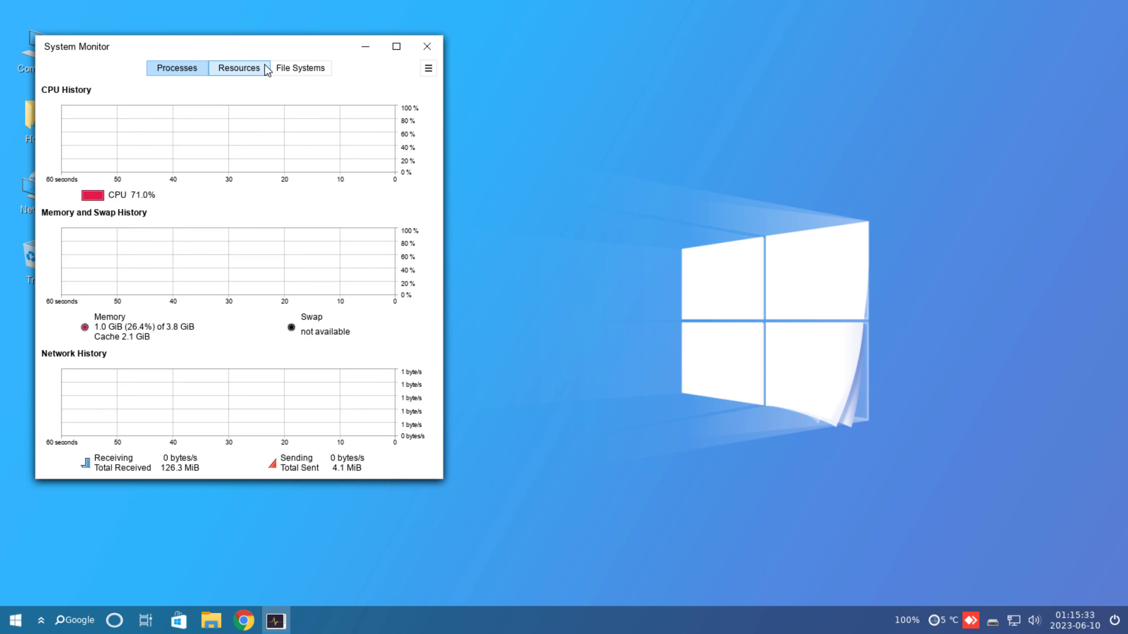
click(302, 69)
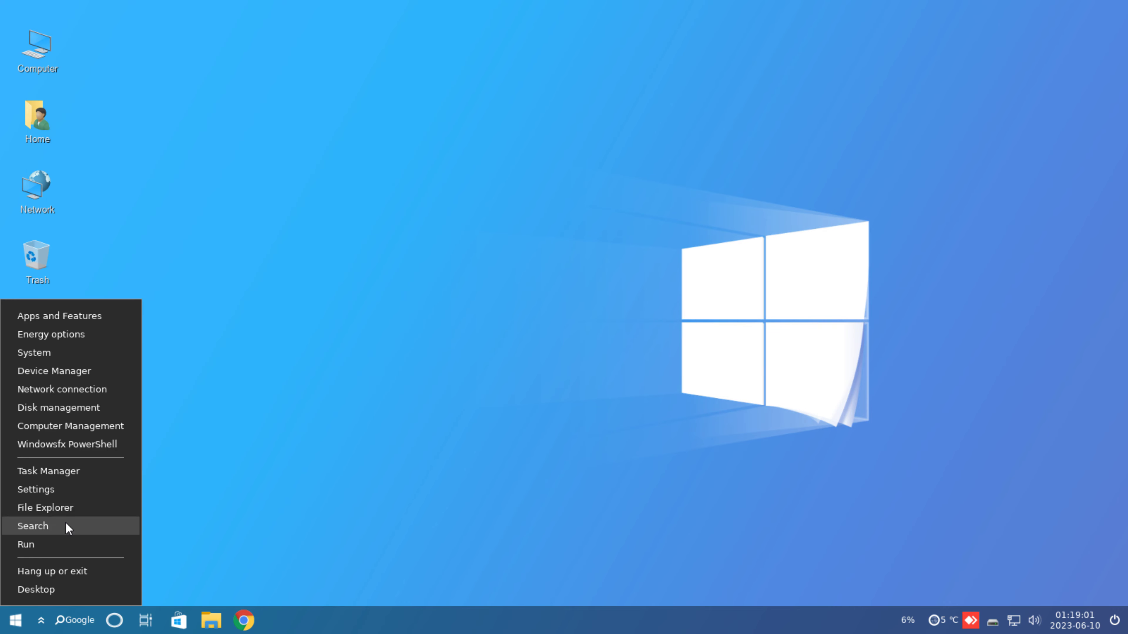
Look at the Search for Files tool, close it, and launch mousepad through the Run prompt.
click(65, 525)
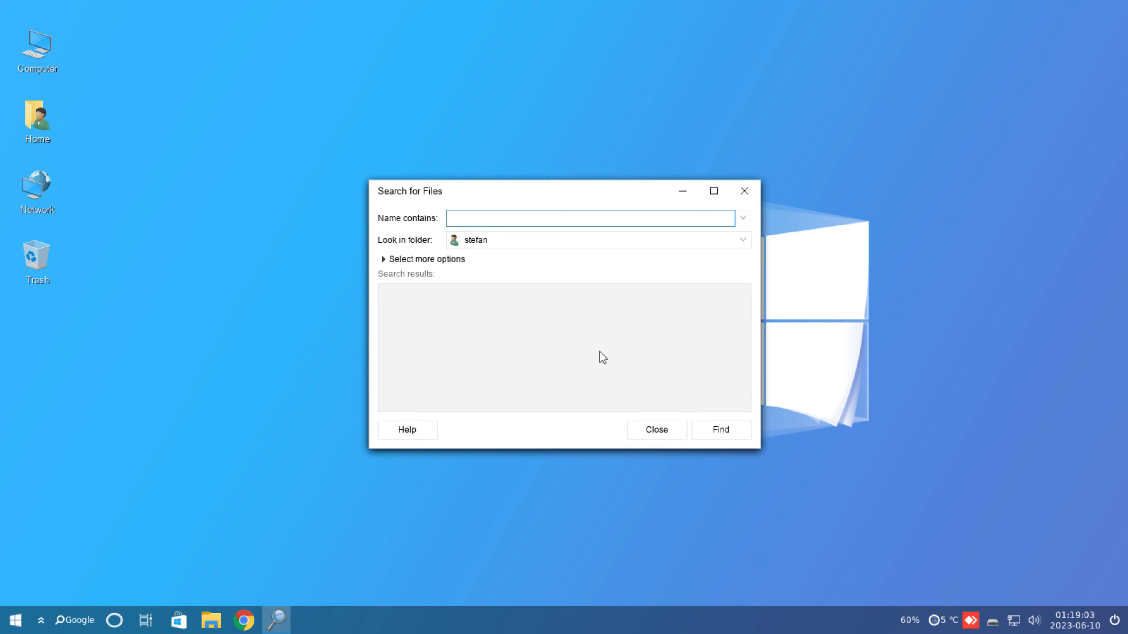
click(744, 191)
key(super+x)
click(72, 550)
text(mousepad)
key(Return)
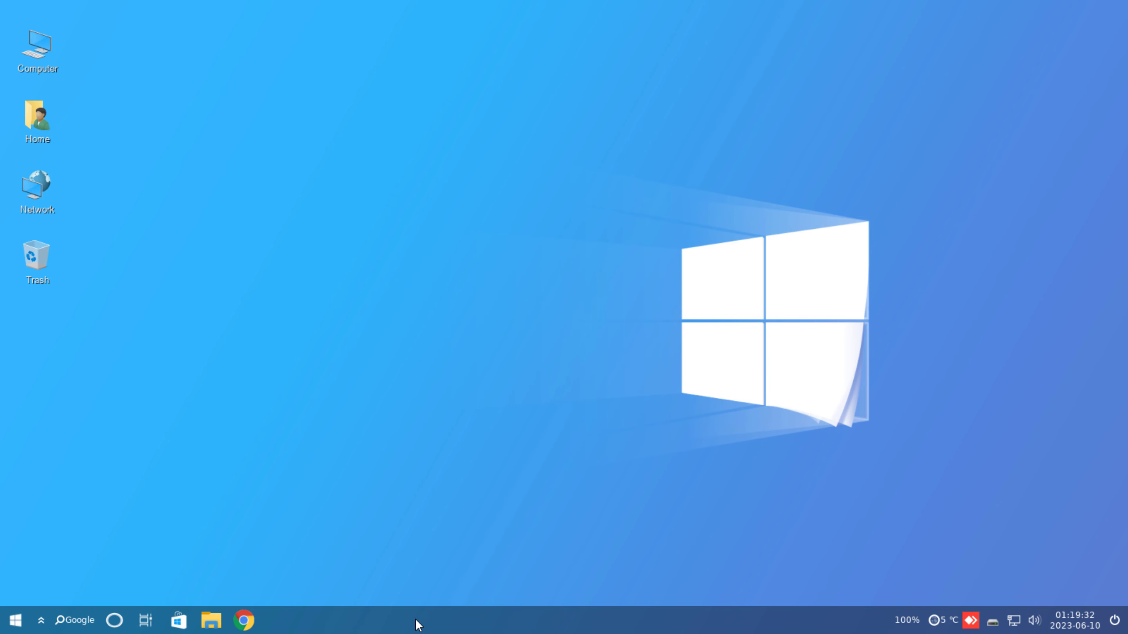
View the taskbar's Panel settings and close them.
right_click(415, 619)
click(422, 423)
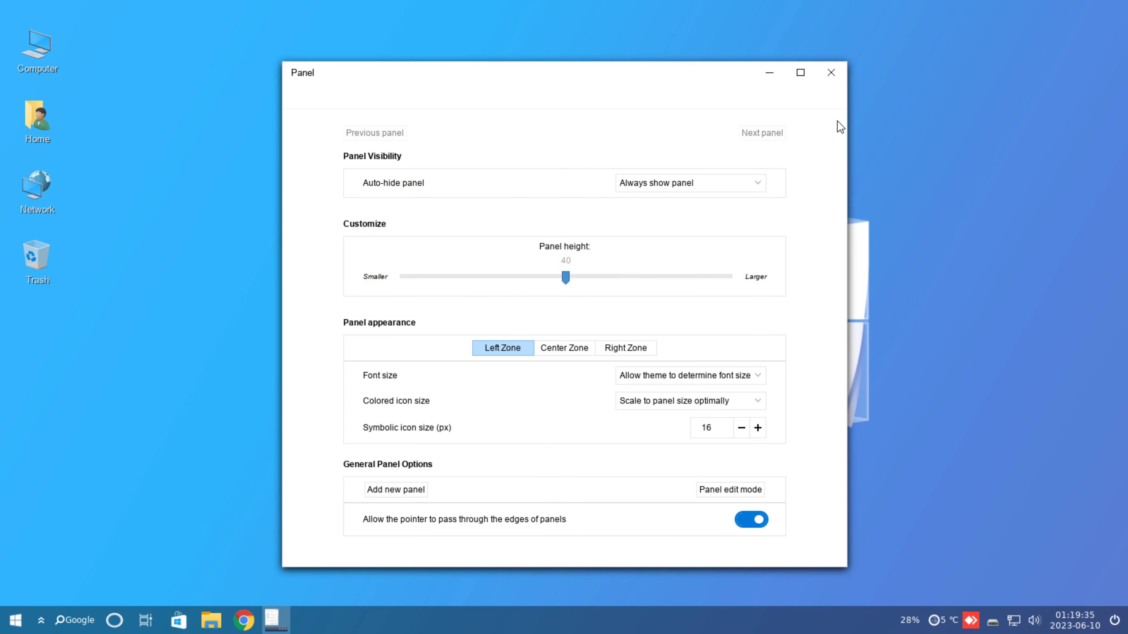
click(832, 72)
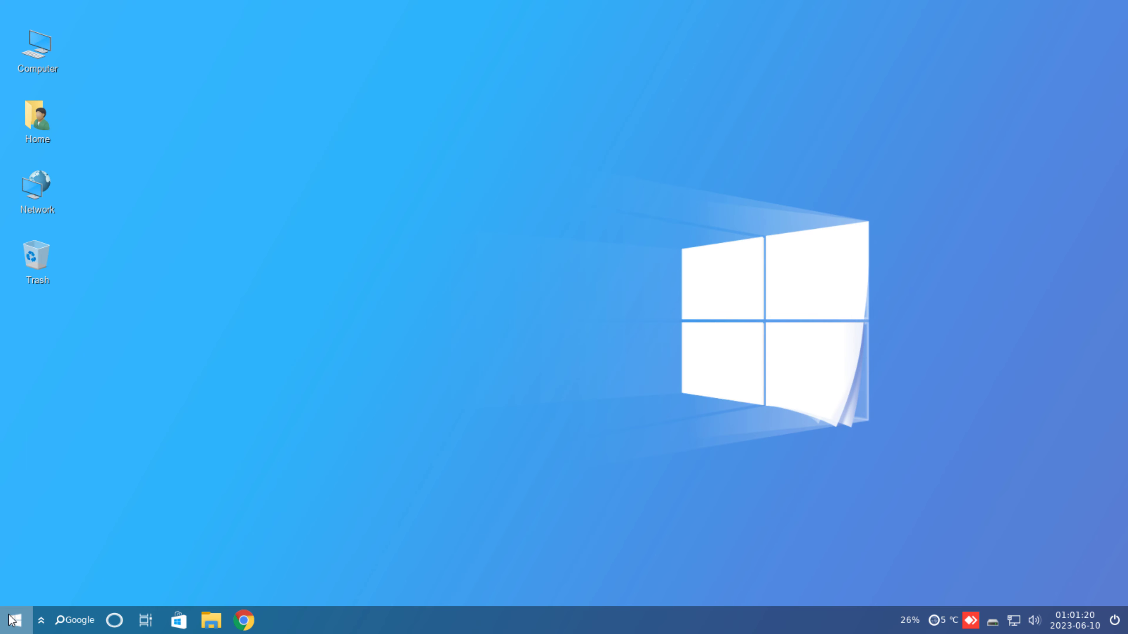
Open Winfx settings from the start menu and read through the System About page.
click(16, 620)
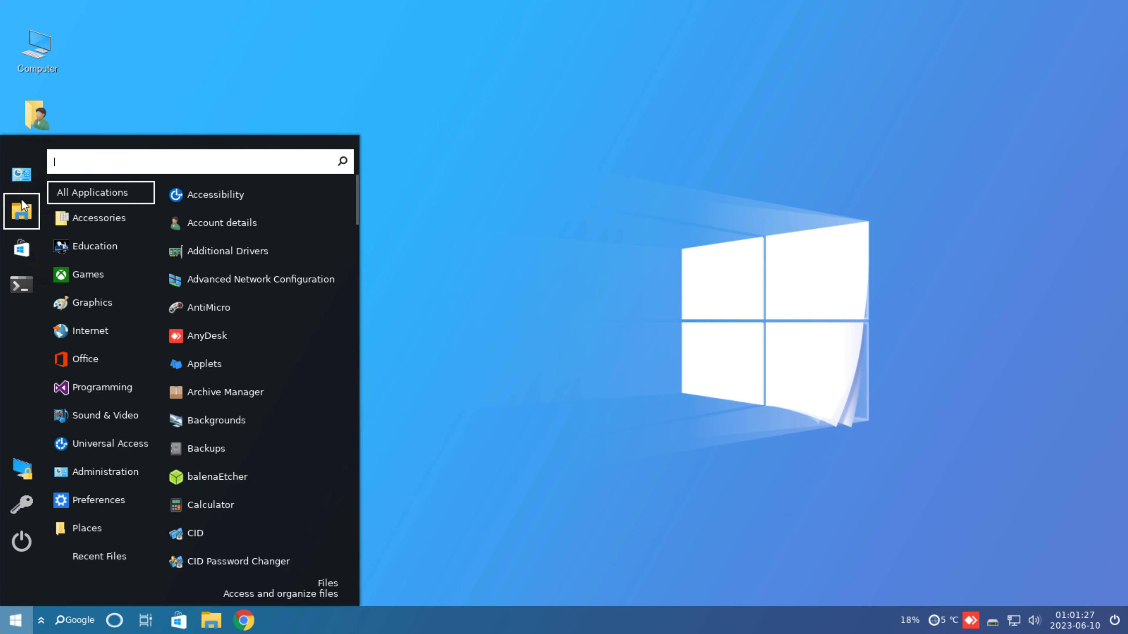
click(22, 178)
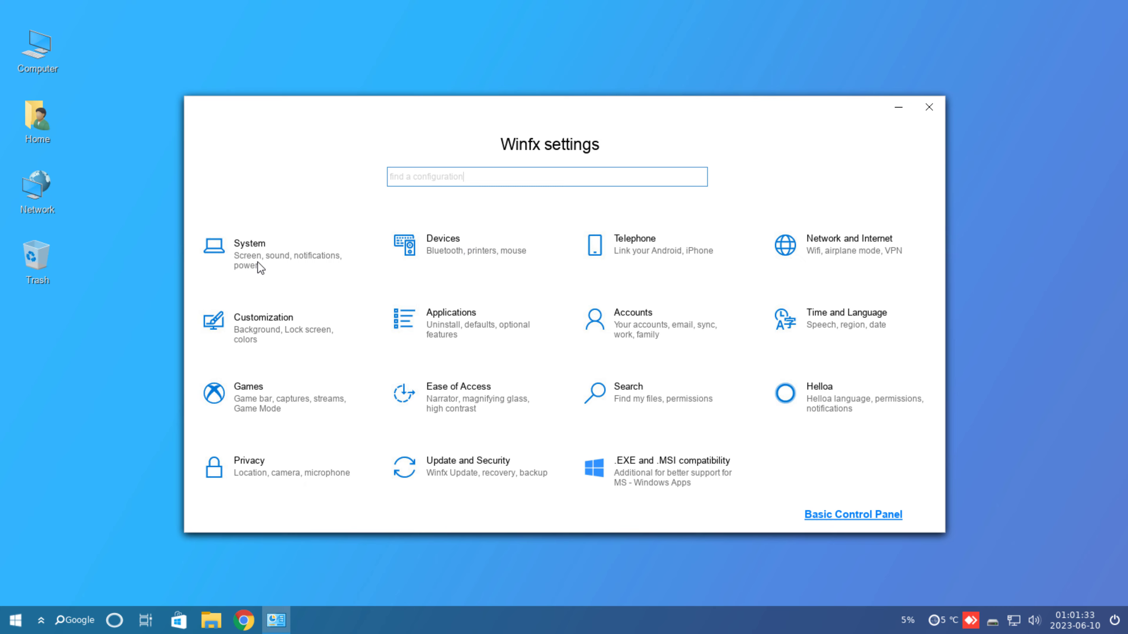
click(257, 262)
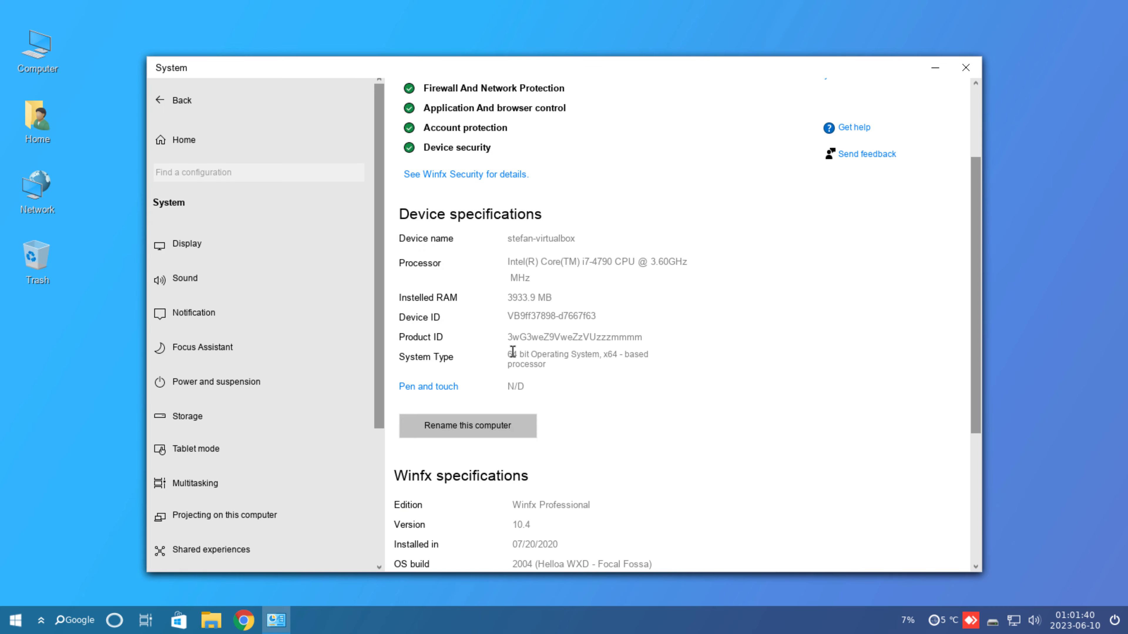
scroll(983, 352, down, 5)
scroll(999, 421, up, 1)
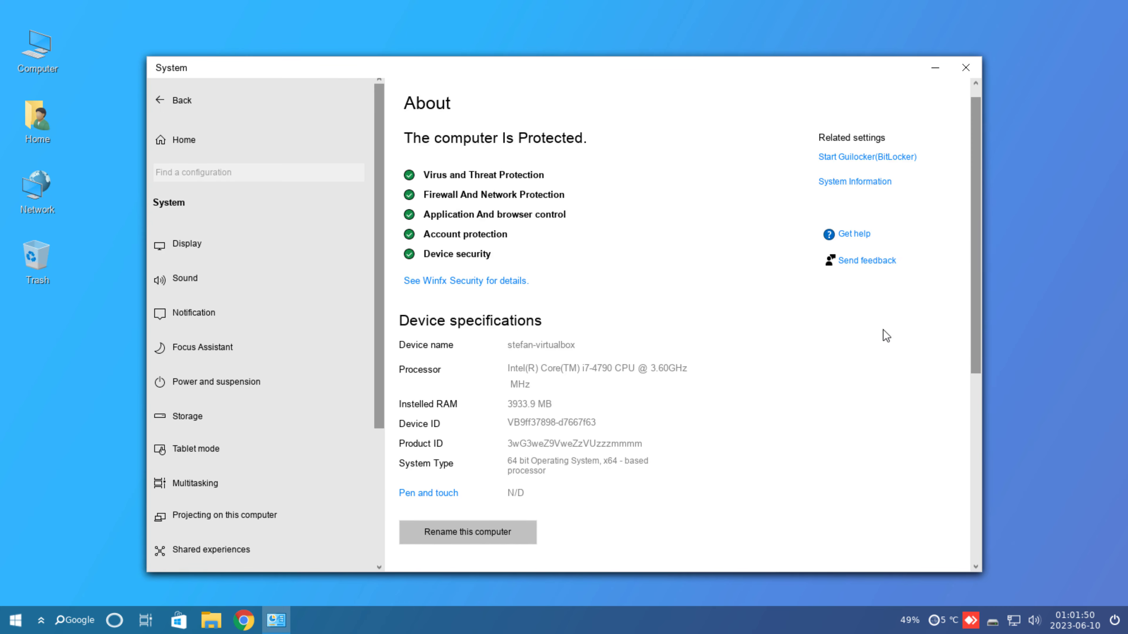
scroll(883, 335, up, 1)
scroll(282, 244, down, 5)
scroll(282, 244, up, 3)
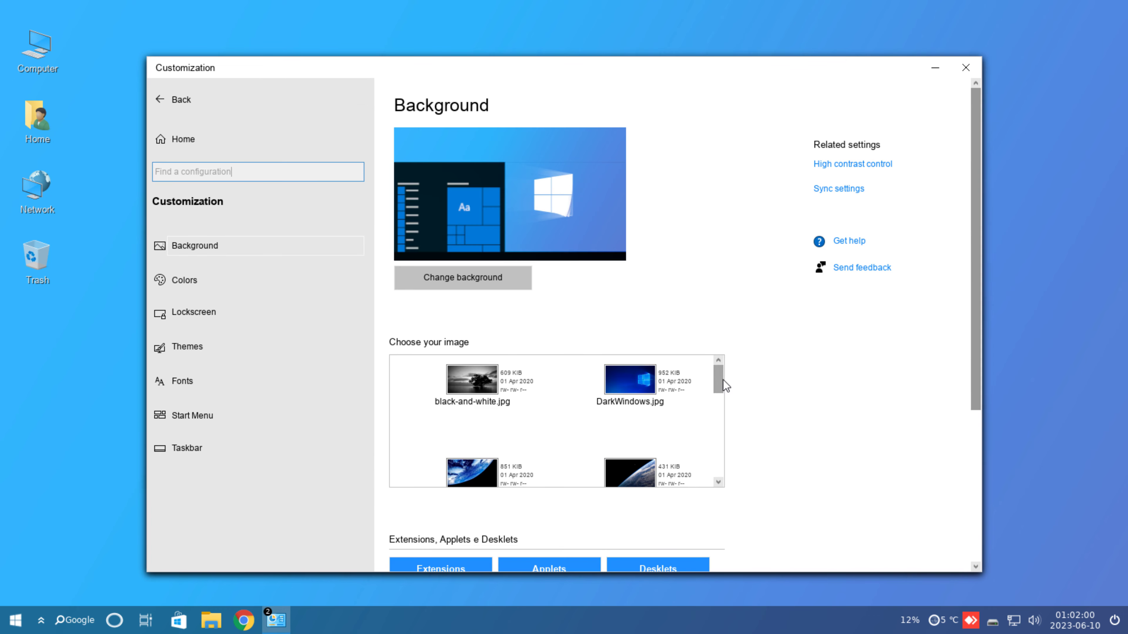
Browse the background images in the Customization settings and check the Change background option.
scroll(710, 436, down, 10)
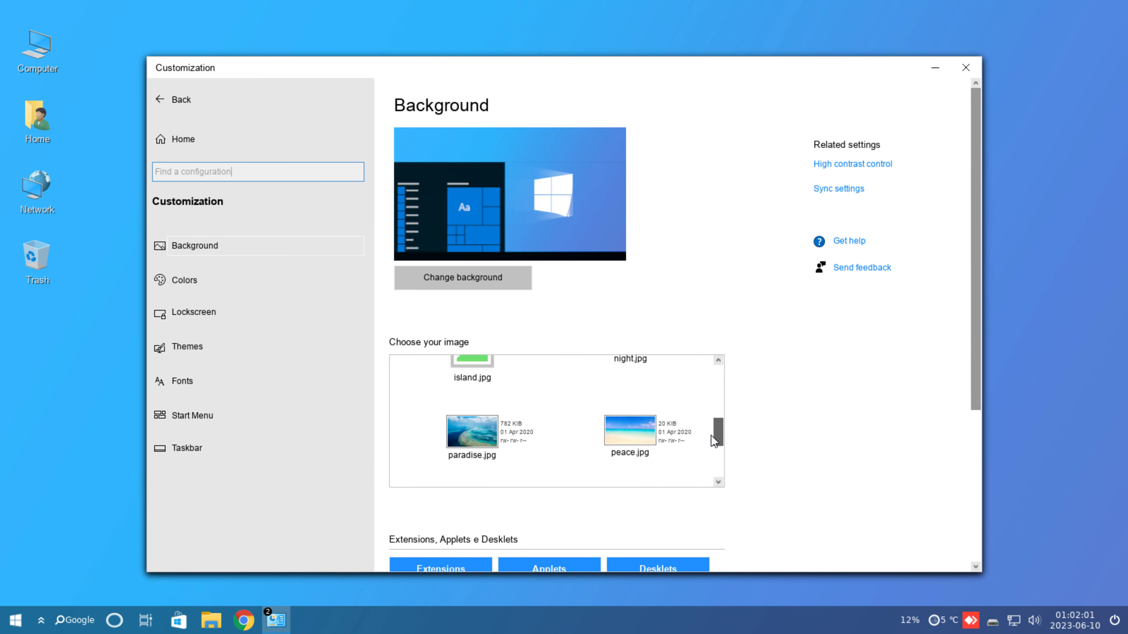
click(505, 276)
click(832, 105)
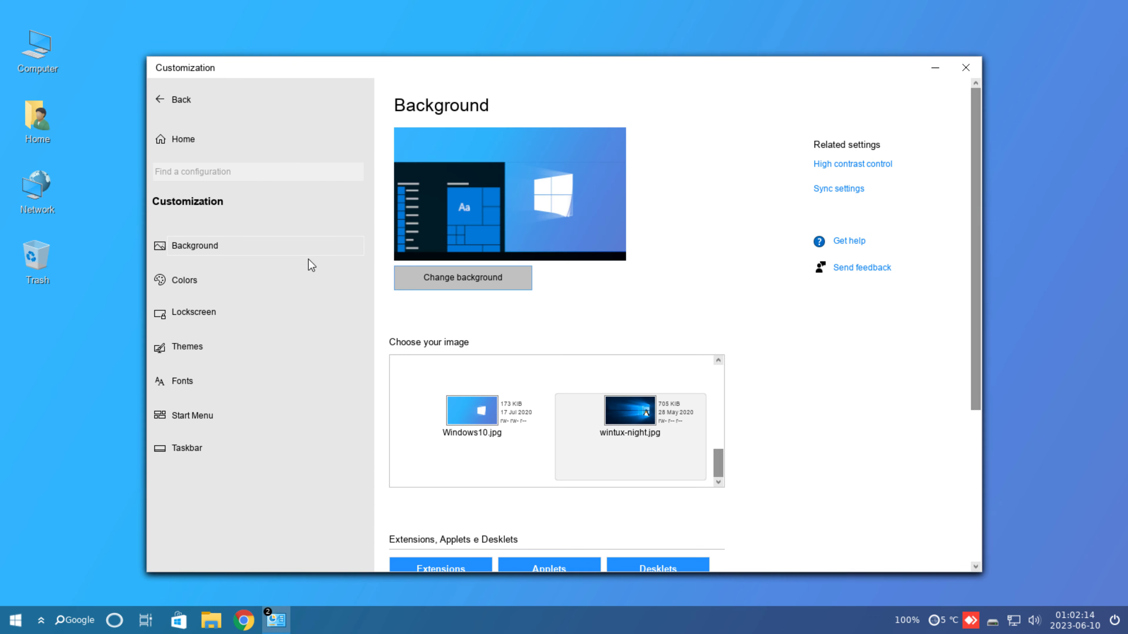
View the Colors and Lockscreen settings in Customization, including the screensaver's Customize page.
click(247, 280)
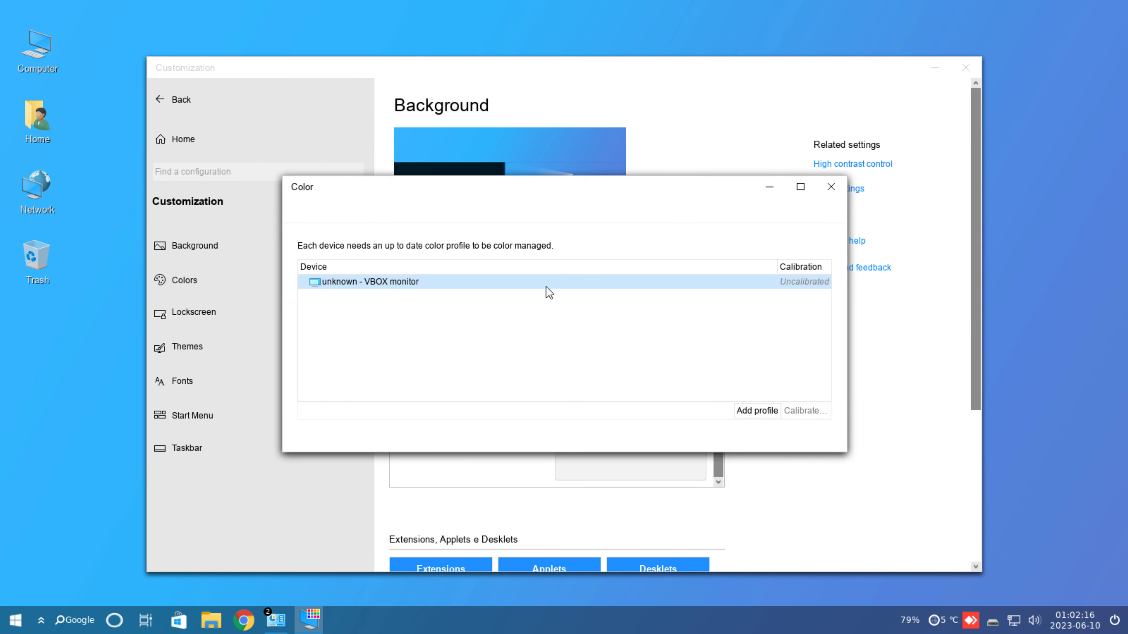
click(824, 194)
click(203, 314)
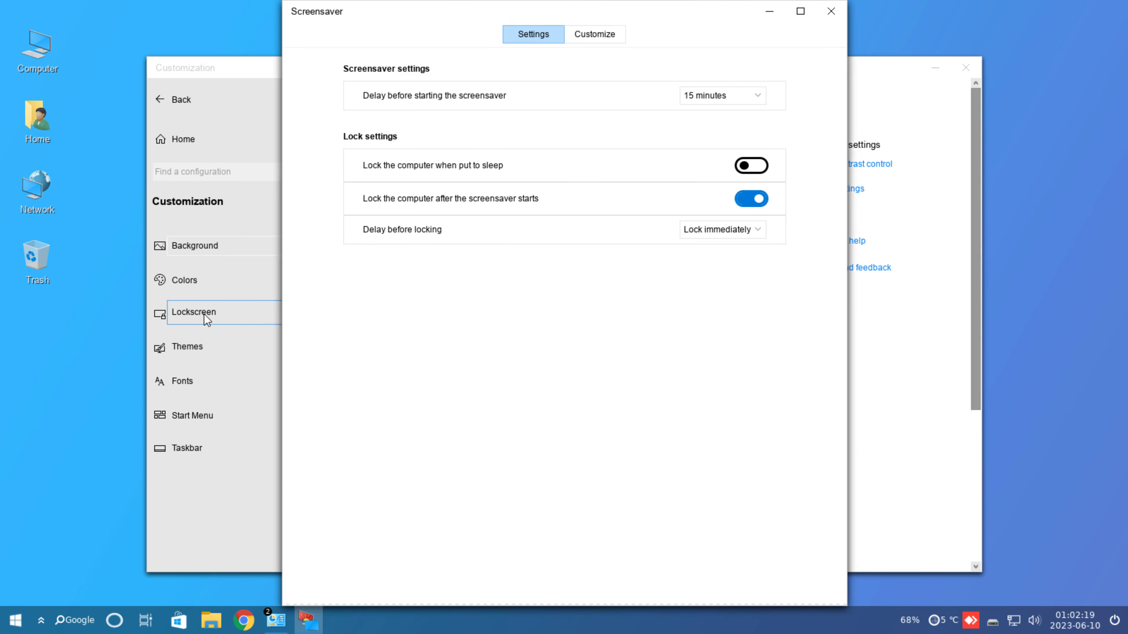
click(594, 35)
click(831, 12)
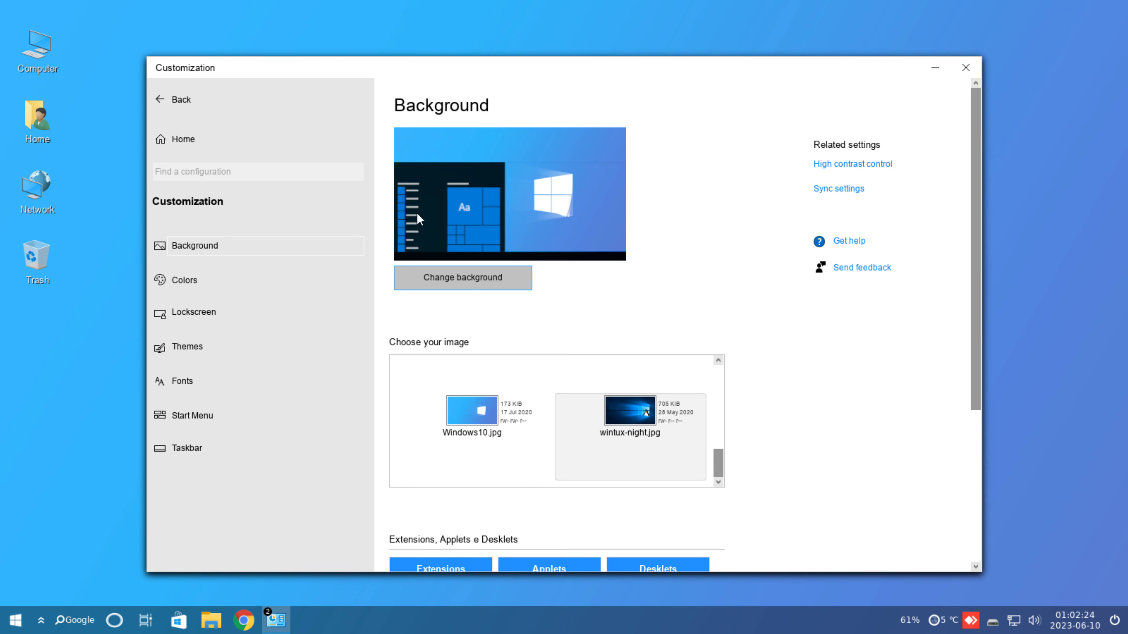
View the Themes and Fonts settings in Customization, closing each window.
click(204, 346)
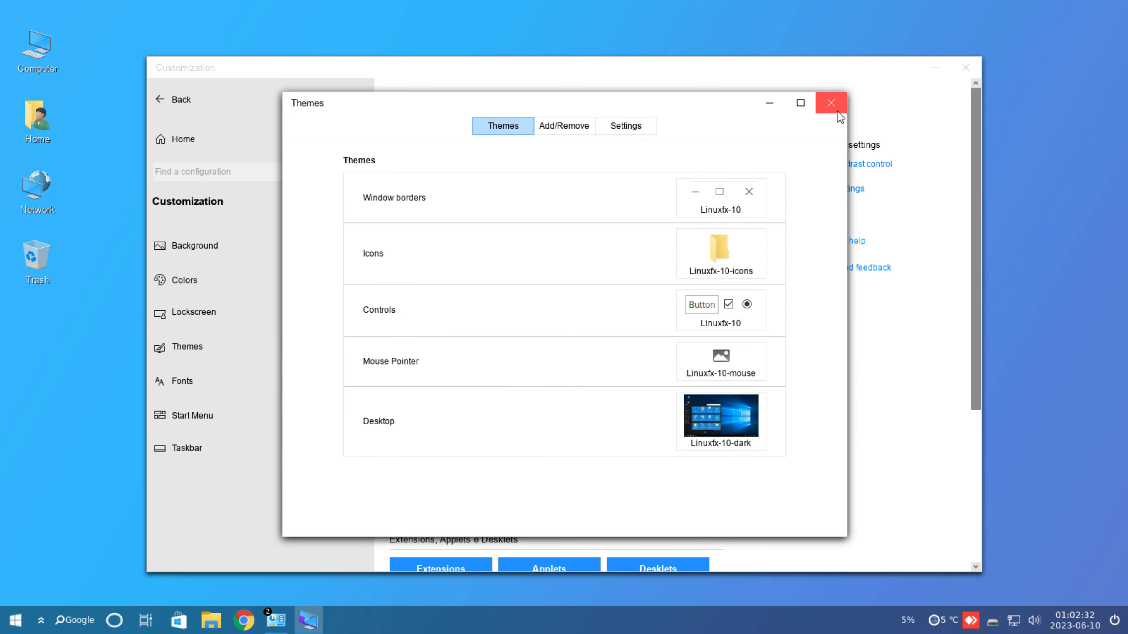
click(831, 103)
click(202, 388)
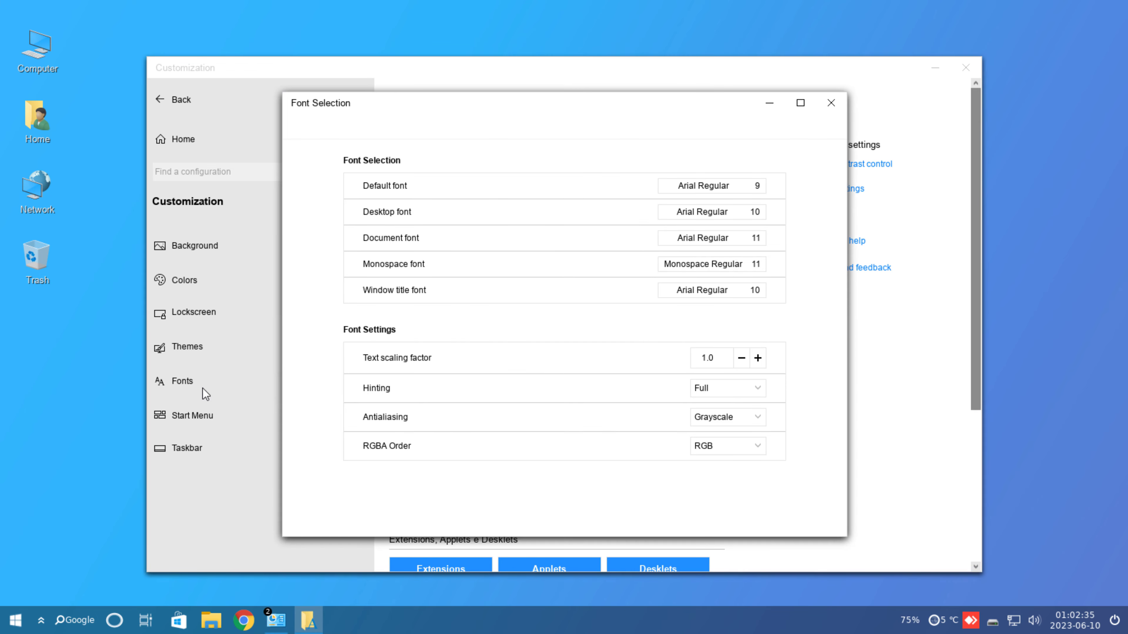
click(831, 103)
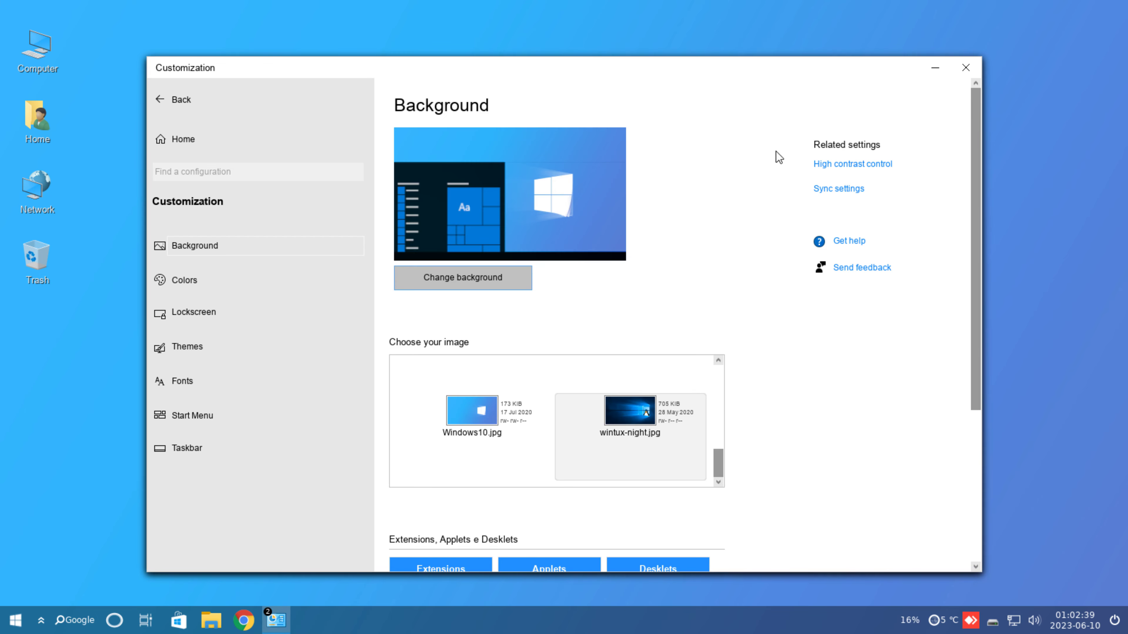
View the Start Menu settings, including the menu layout options, and the Taskbar settings in Customization.
click(222, 417)
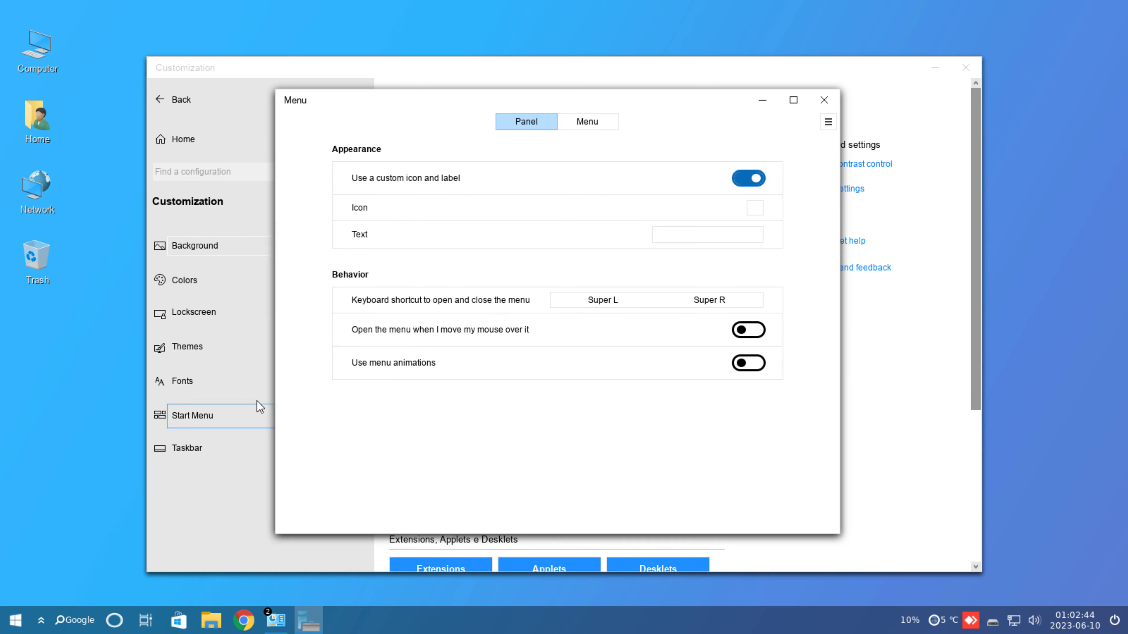
click(580, 126)
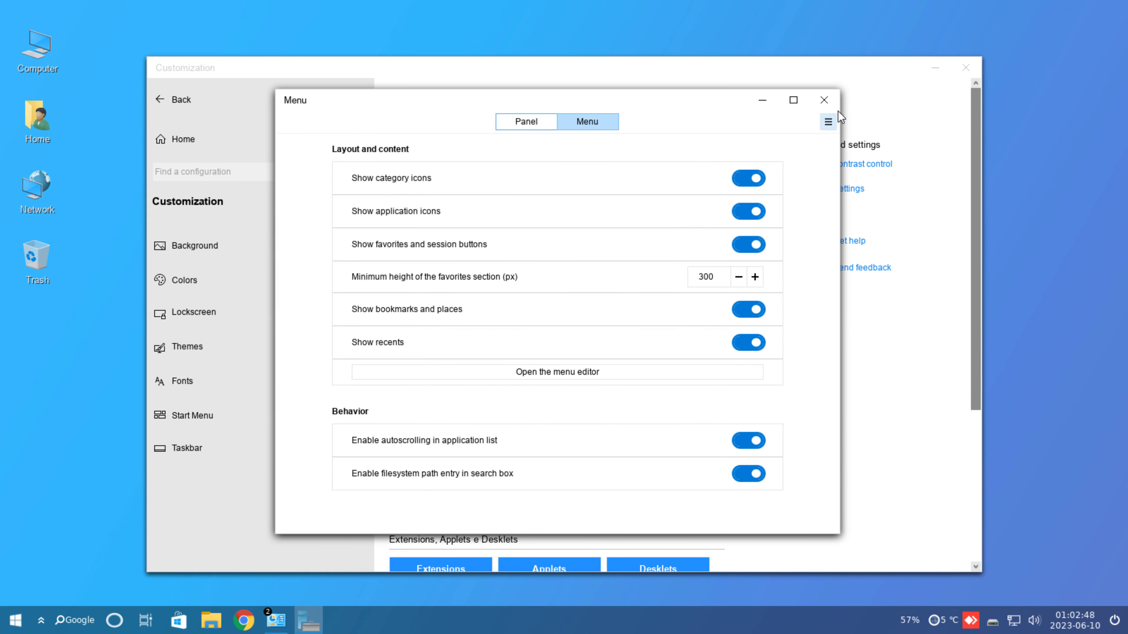
click(824, 100)
click(244, 450)
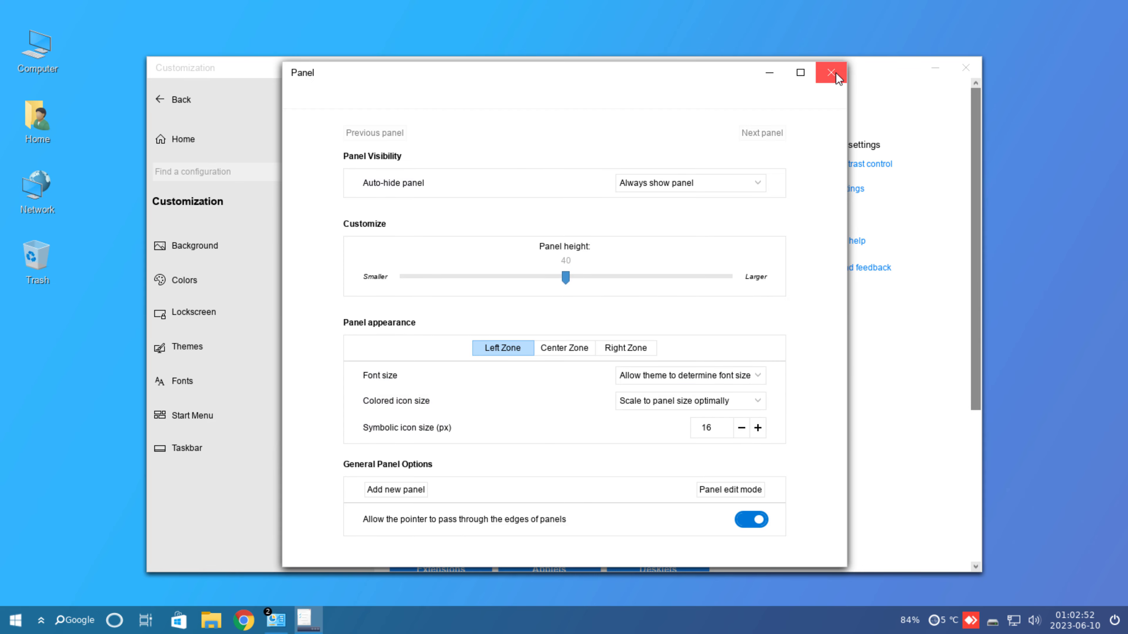
click(831, 73)
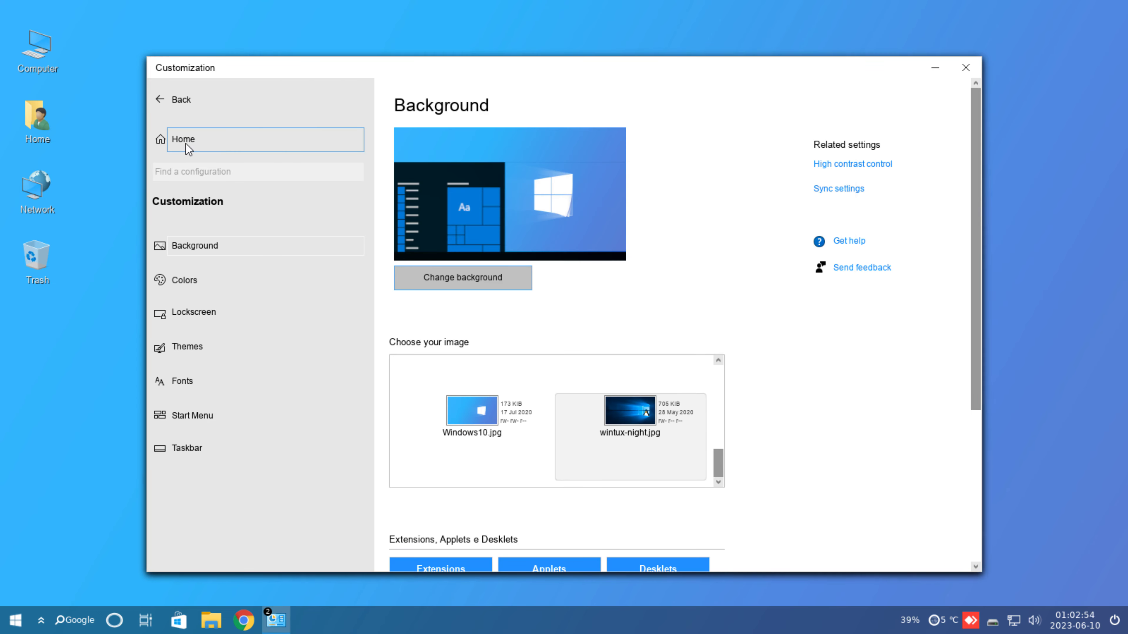
Return to the Winfx settings home and check the Sound and Notification settings under System.
click(186, 143)
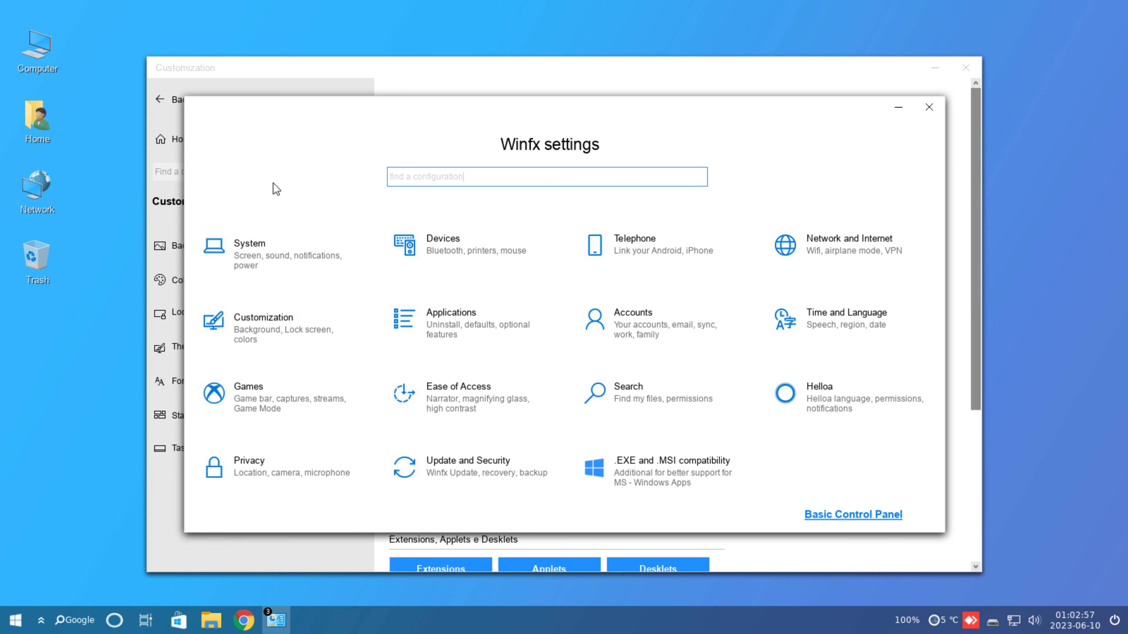
click(274, 260)
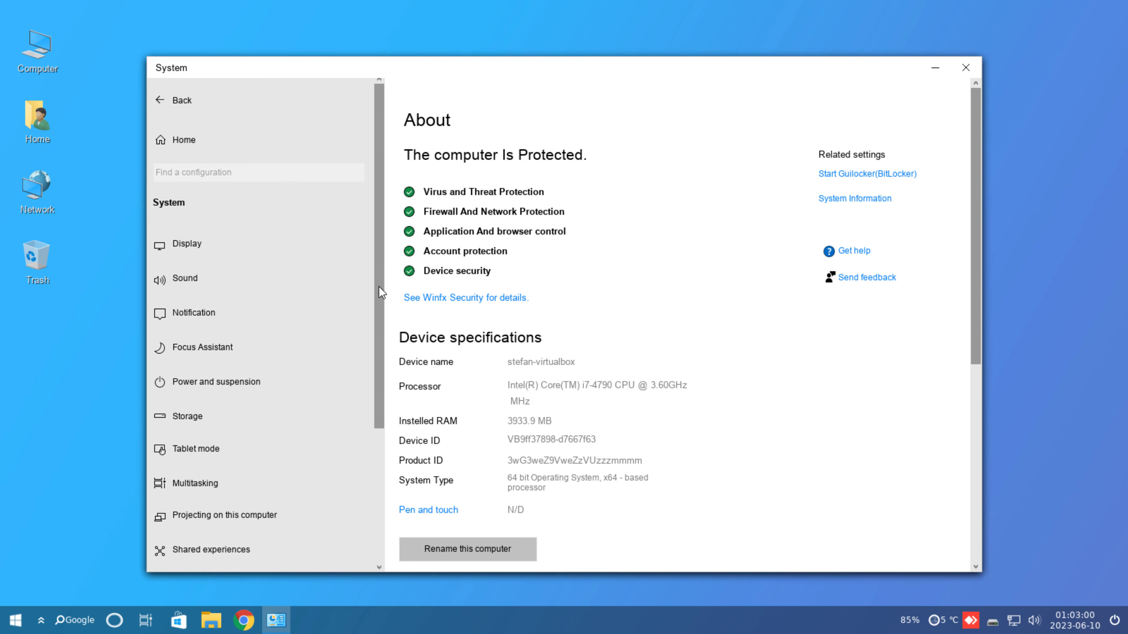
click(192, 275)
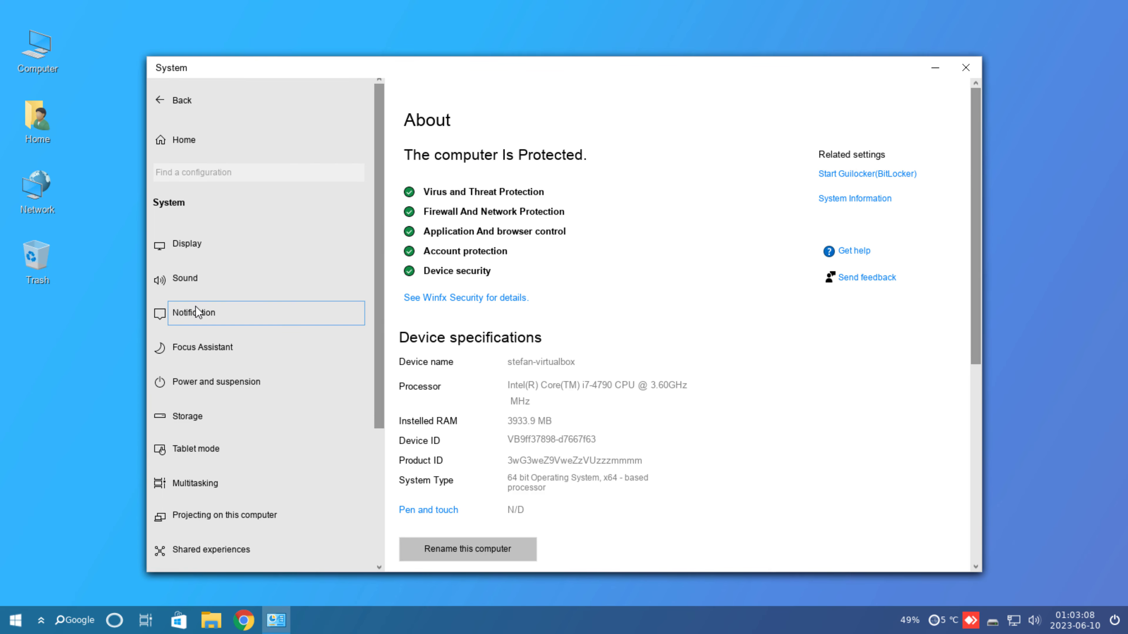
click(196, 312)
click(831, 103)
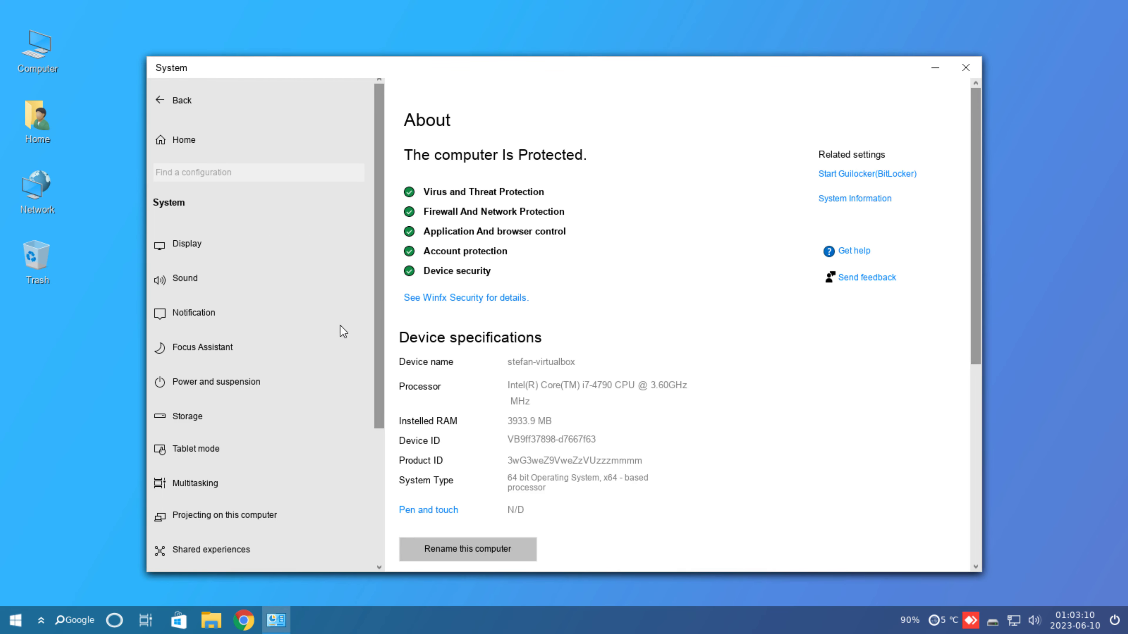
View the Focus Assistant window behavior options and open the Power and suspension settings.
click(213, 353)
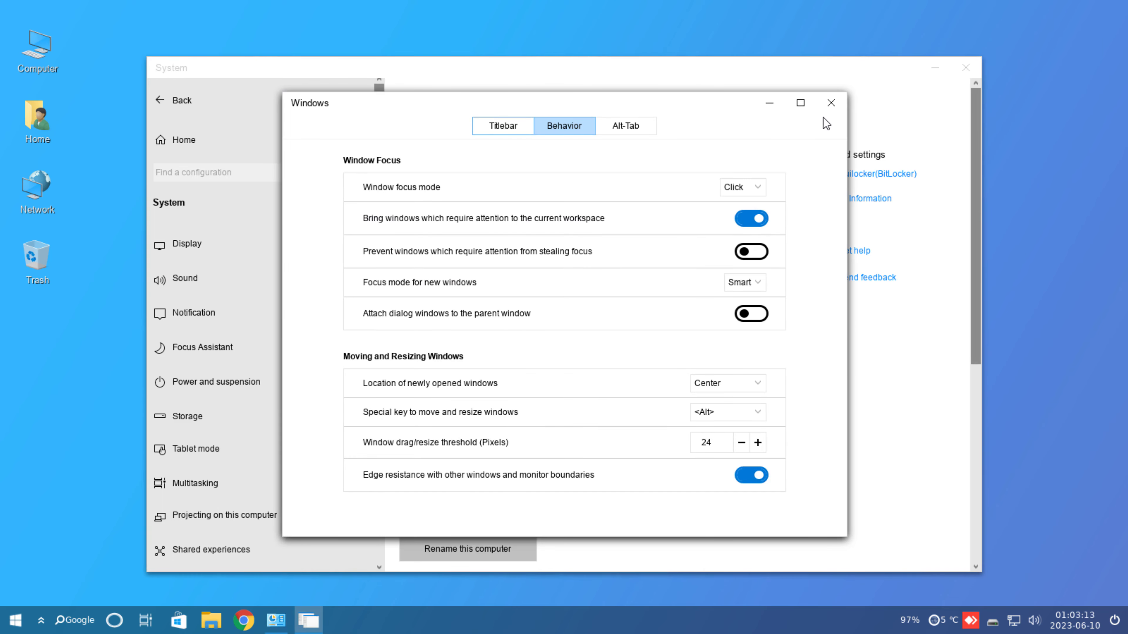
click(830, 103)
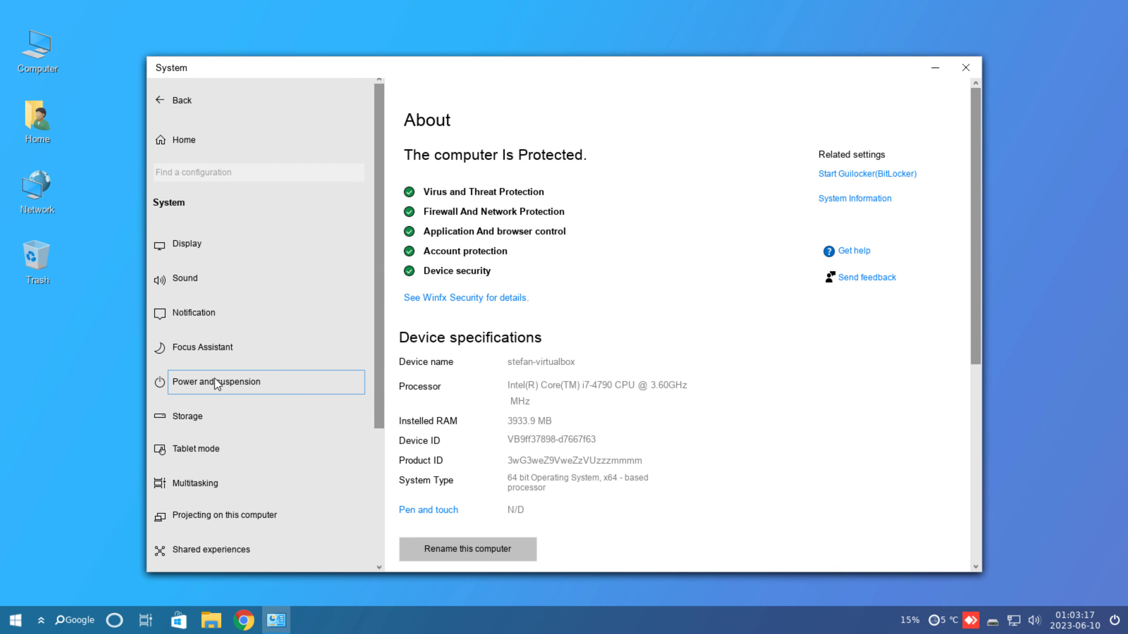
click(222, 382)
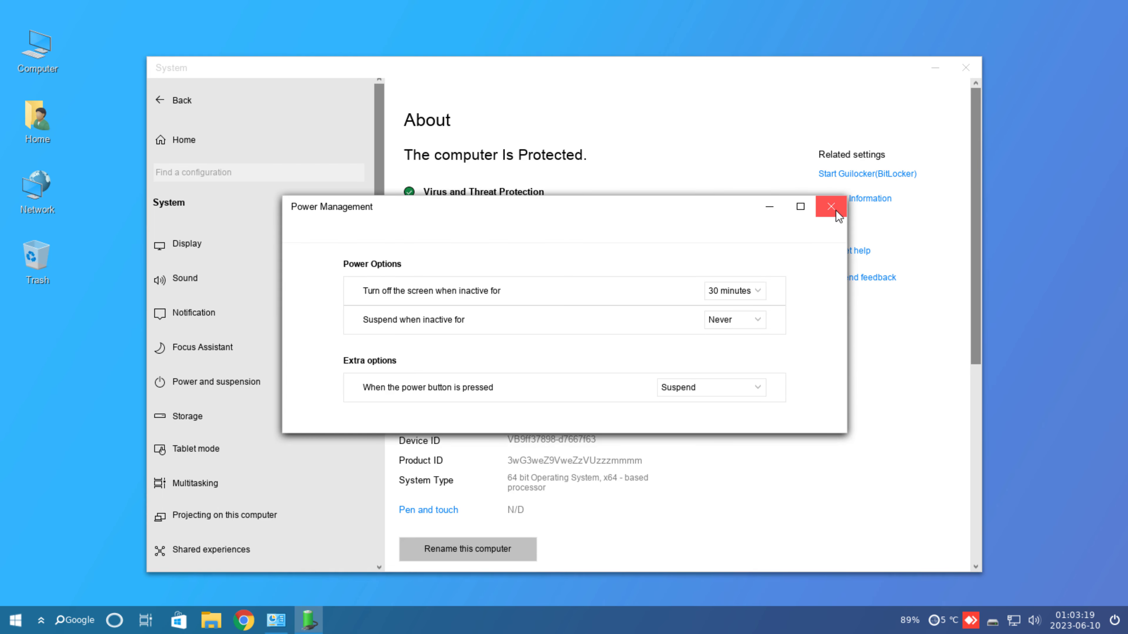
Close the Power Management window, check the Storage entry, and view the Hot Corners settings under System.
key(Escape)
click(206, 420)
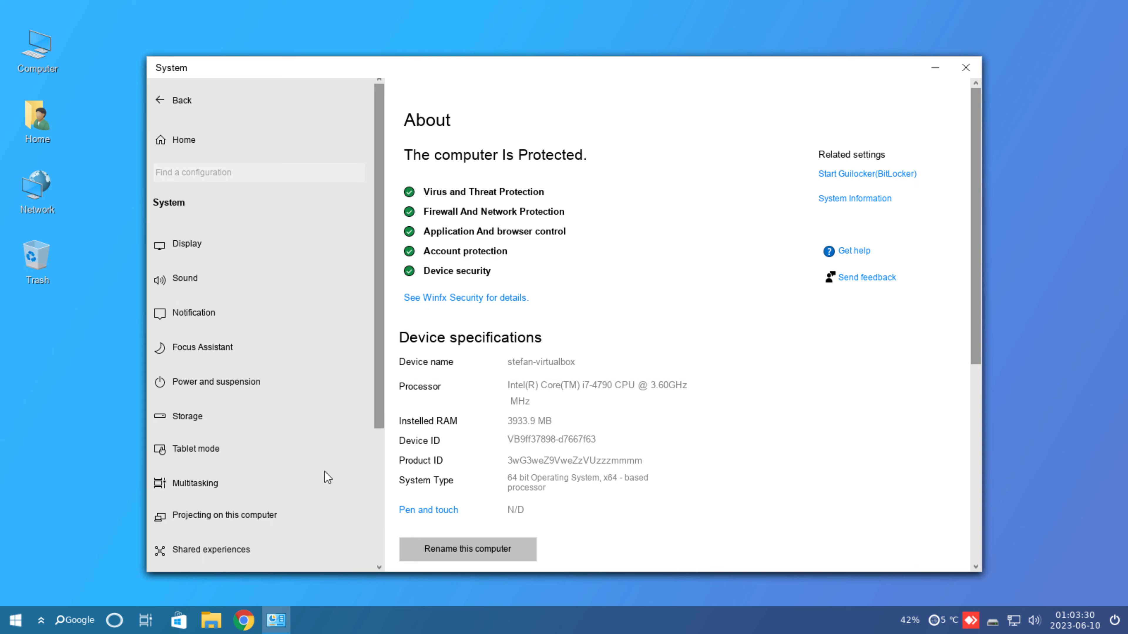
click(322, 480)
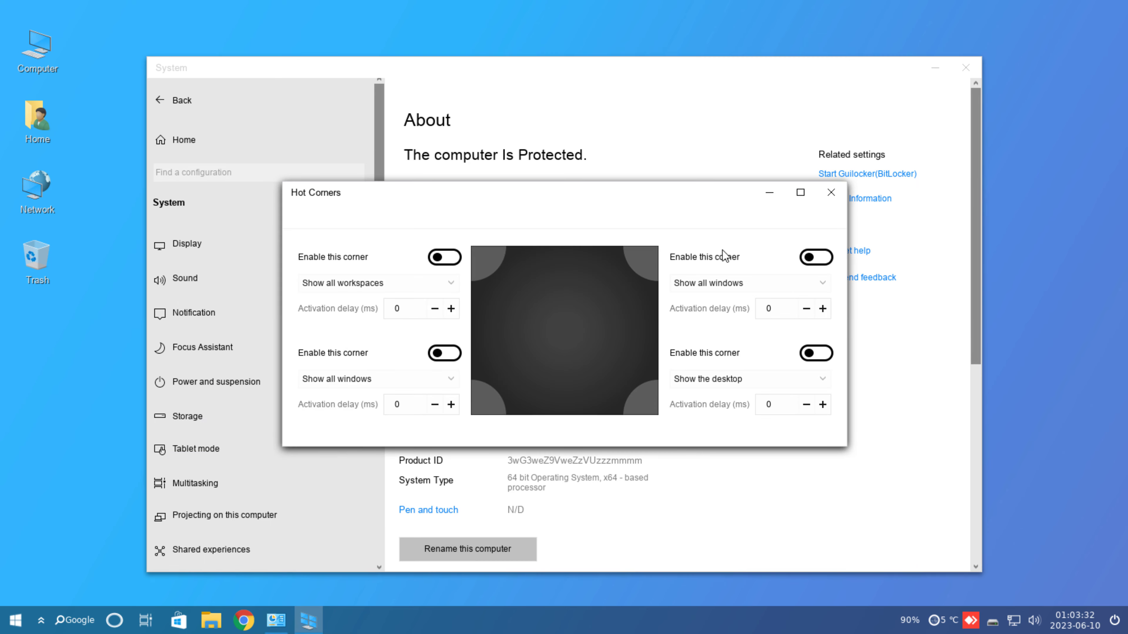
click(831, 193)
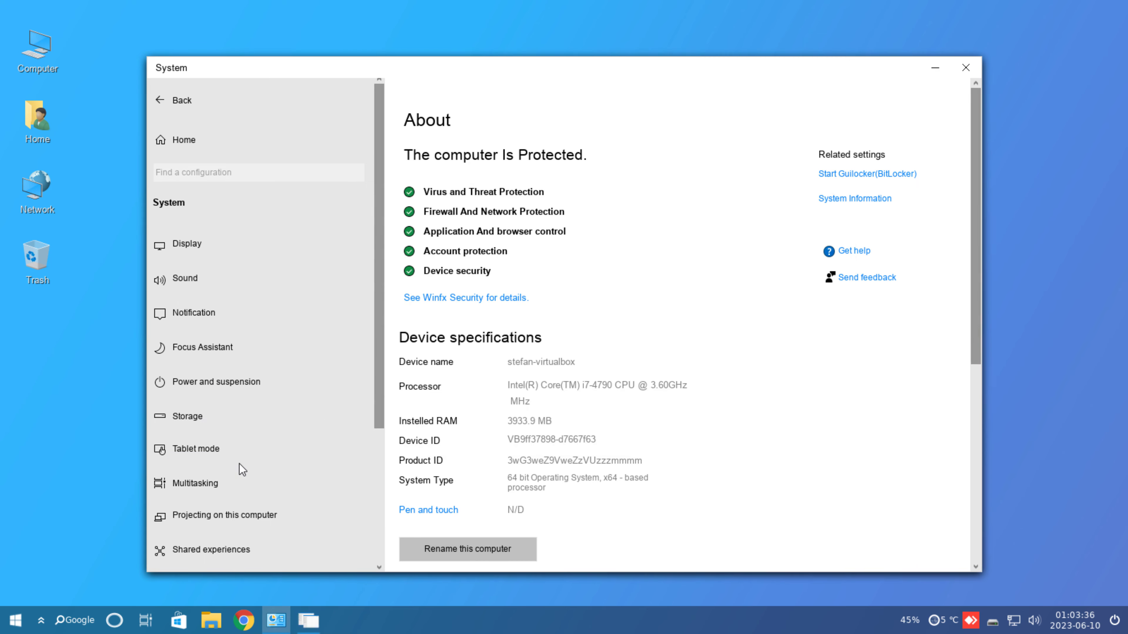
View the Alt-Tab settings for windows under System and try out the Timeline (3D) window switcher.
click(240, 468)
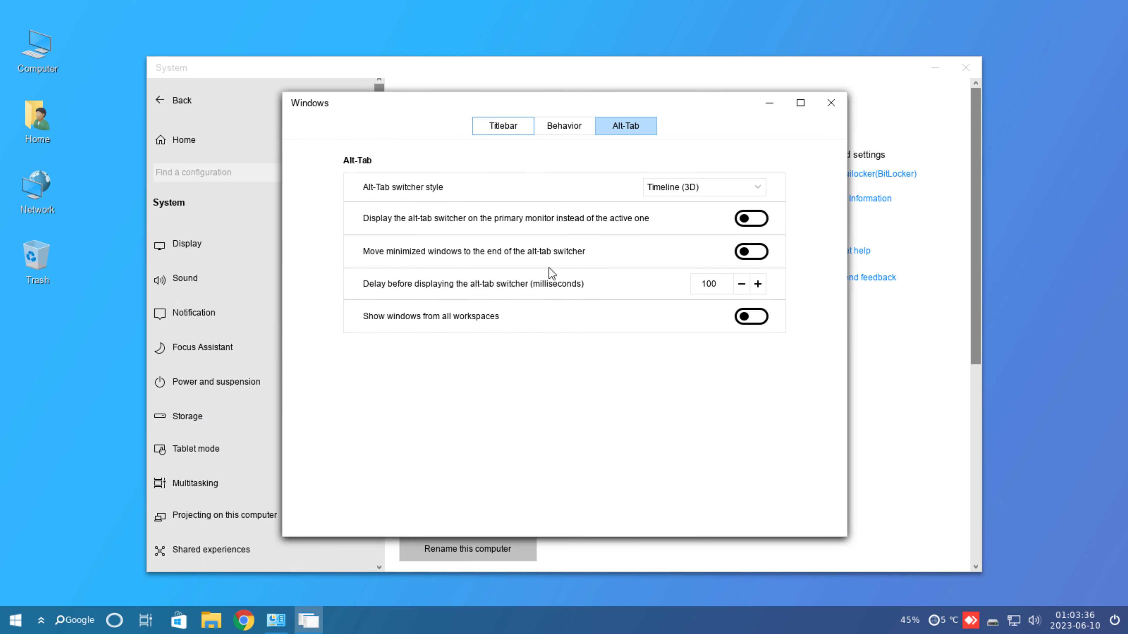
key(alt+Tab)
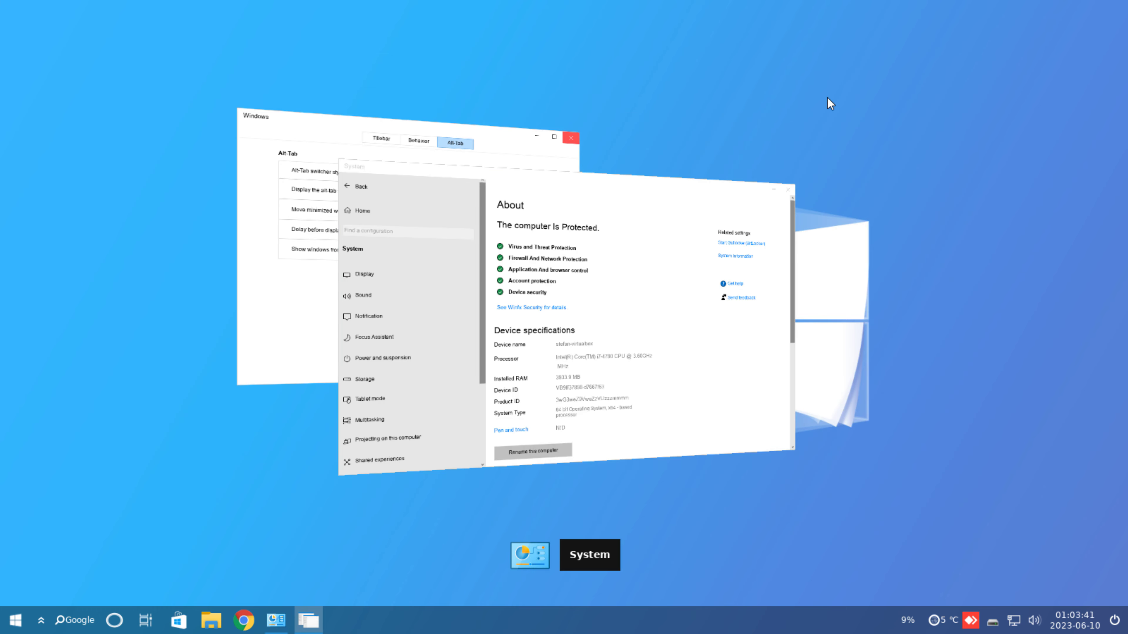
key(alt+Tab)
key(alt+Tab)
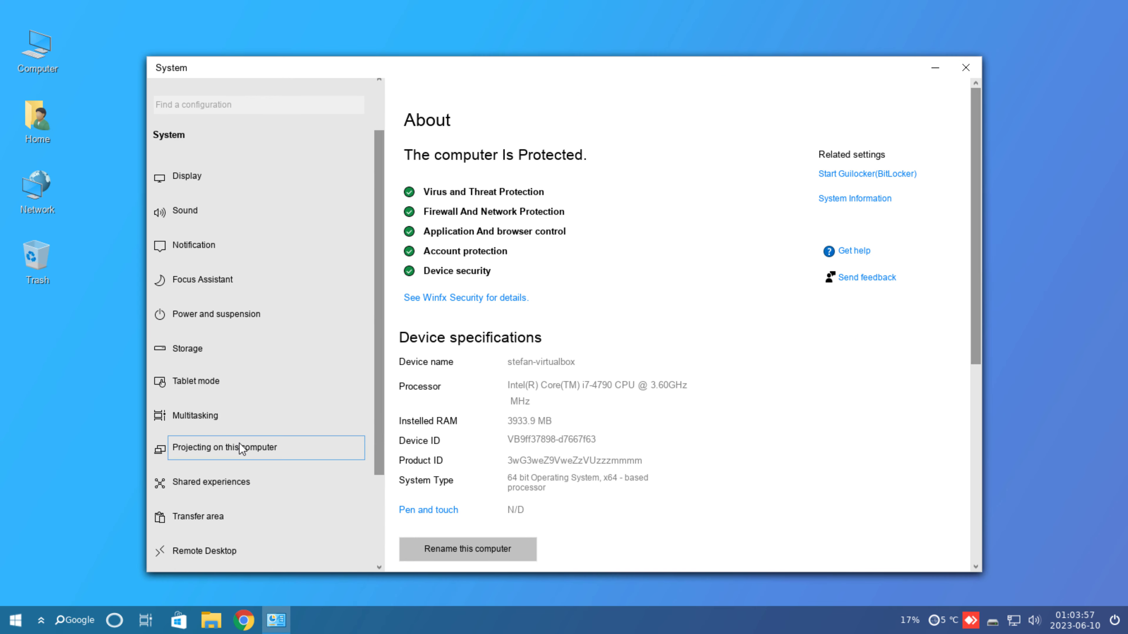
View the display layout for Projecting on this computer and check the Shared experiences entry, closing each window.
click(239, 447)
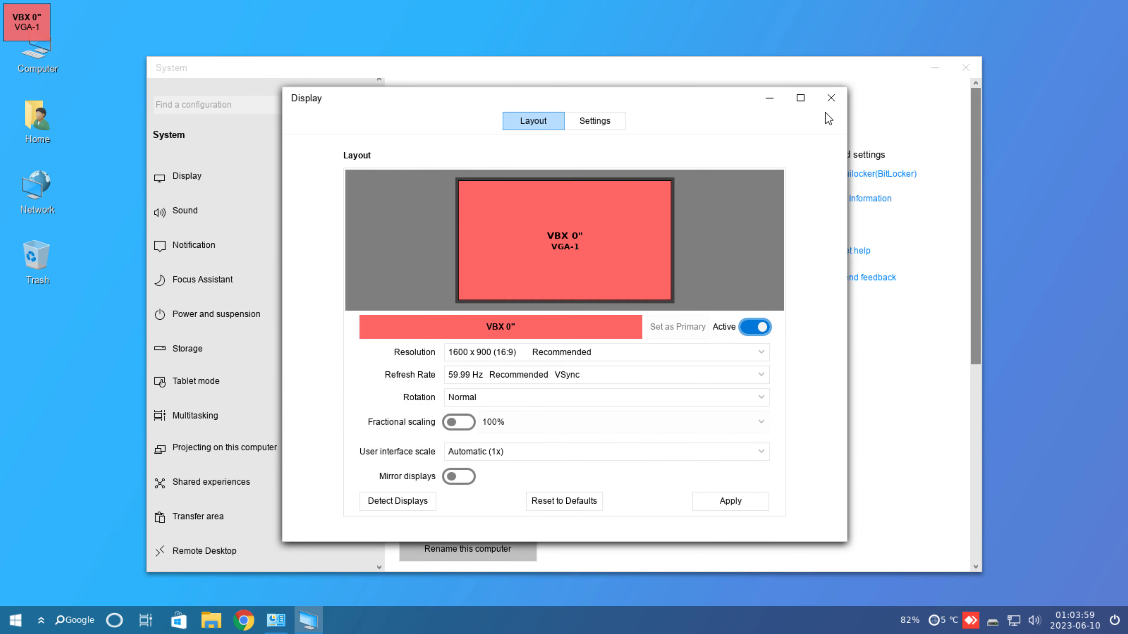
click(830, 97)
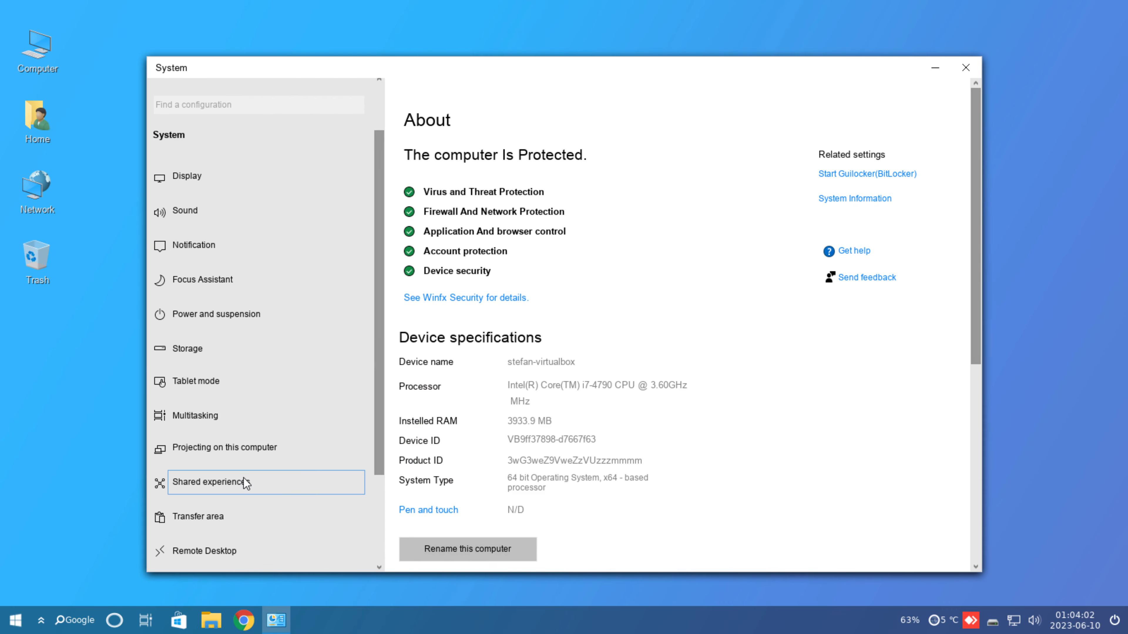
click(291, 484)
click(716, 272)
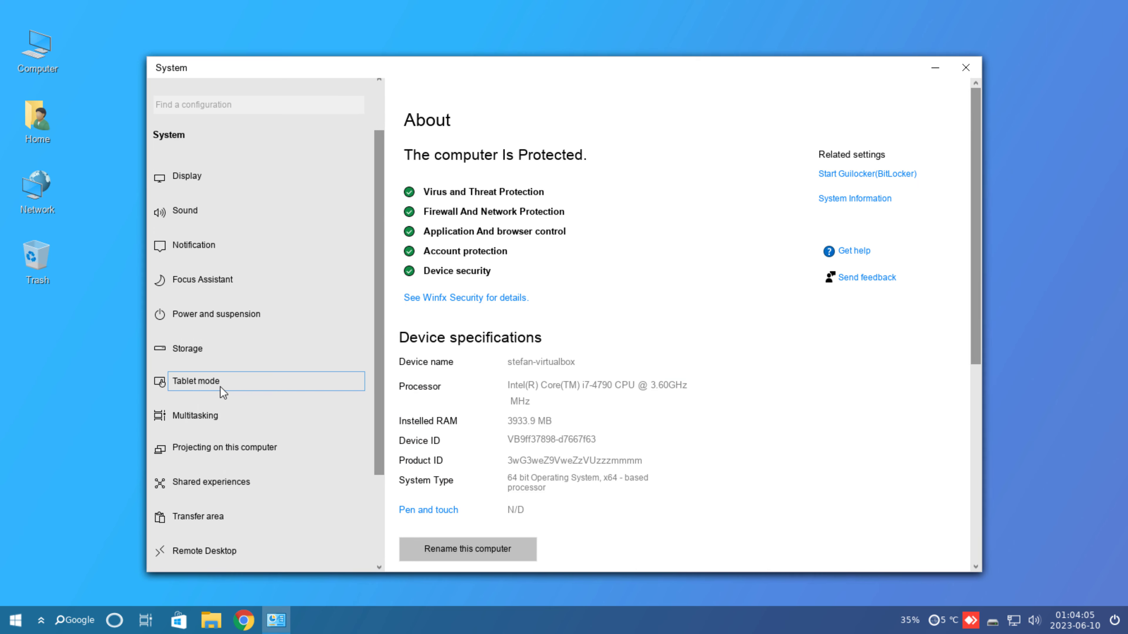
Check the Transfer area and Remote Desktop entries under System and return to the Winfx settings home.
scroll(248, 390, down, 3)
click(305, 390)
click(716, 272)
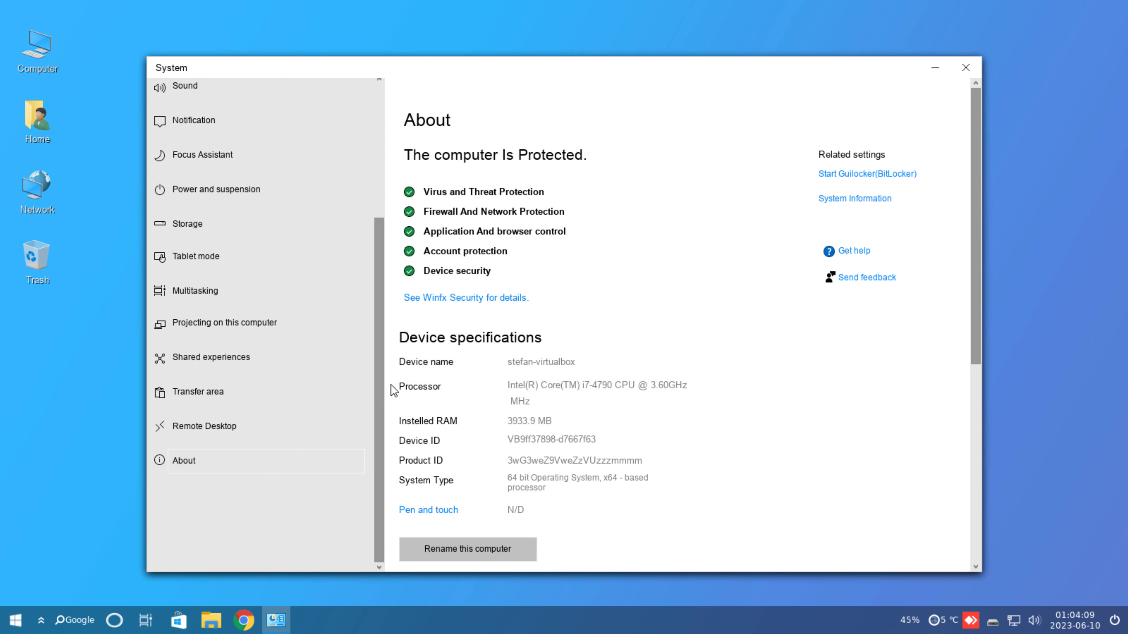
click(224, 429)
click(709, 213)
scroll(333, 344, up, 3)
scroll(333, 344, up, 2)
click(248, 141)
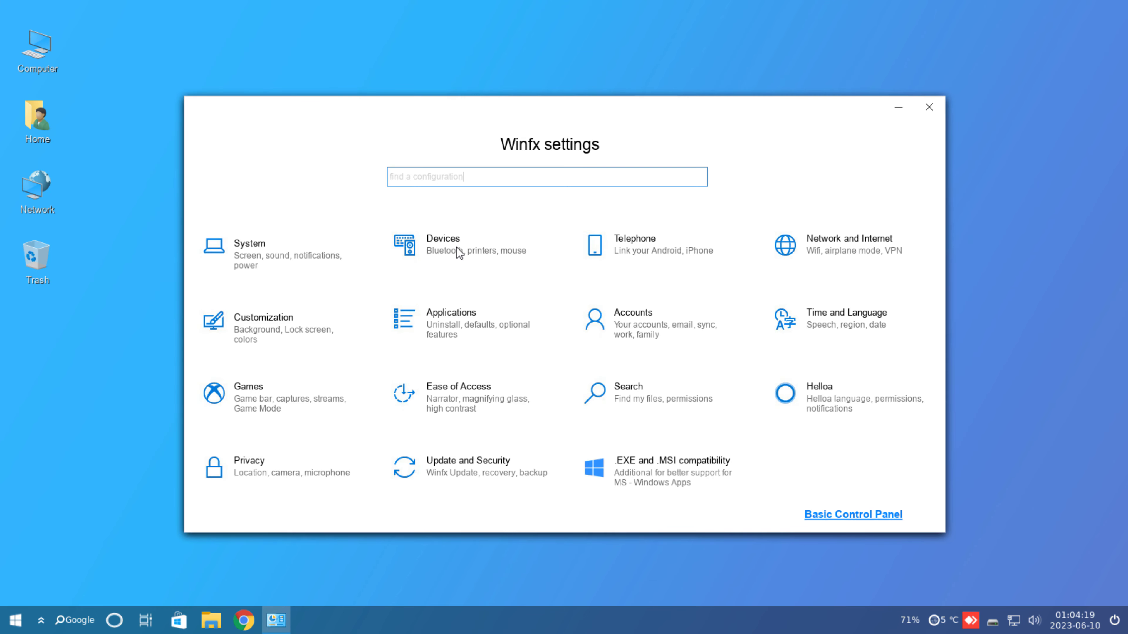
Open the Devices settings and check Printers and scanners and Mouse, closing each window.
click(456, 247)
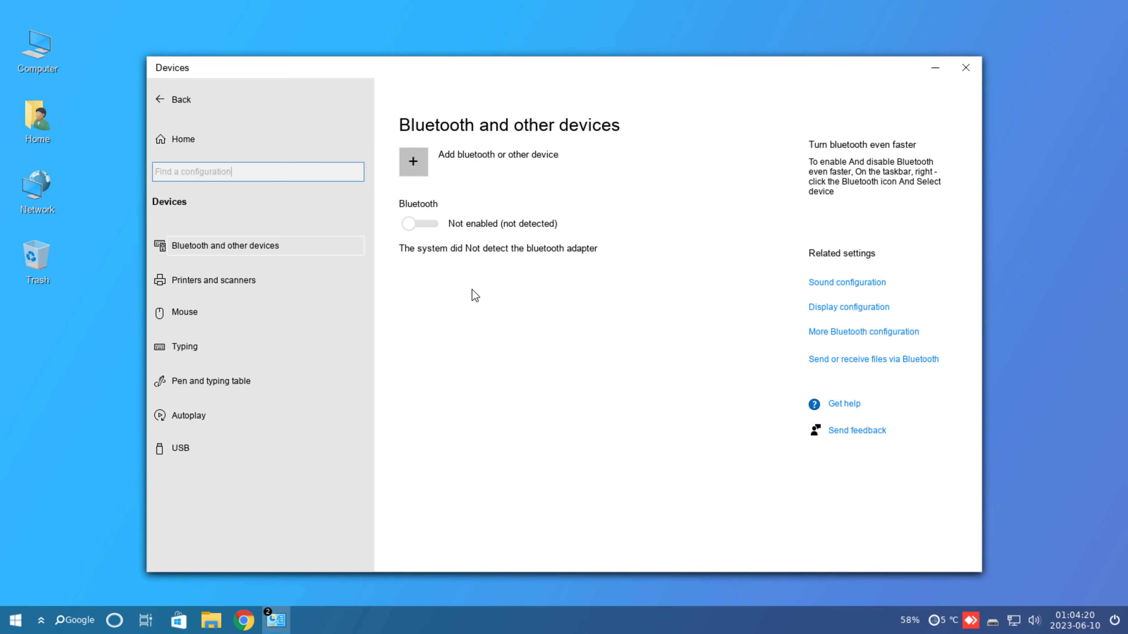
click(247, 280)
click(763, 156)
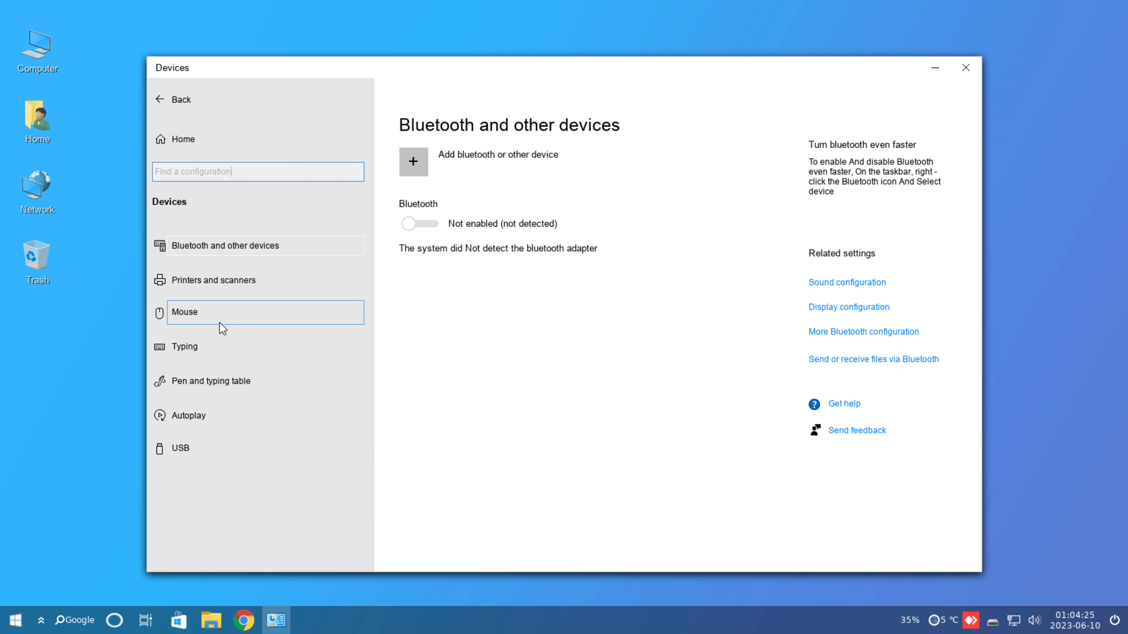
click(219, 317)
click(831, 49)
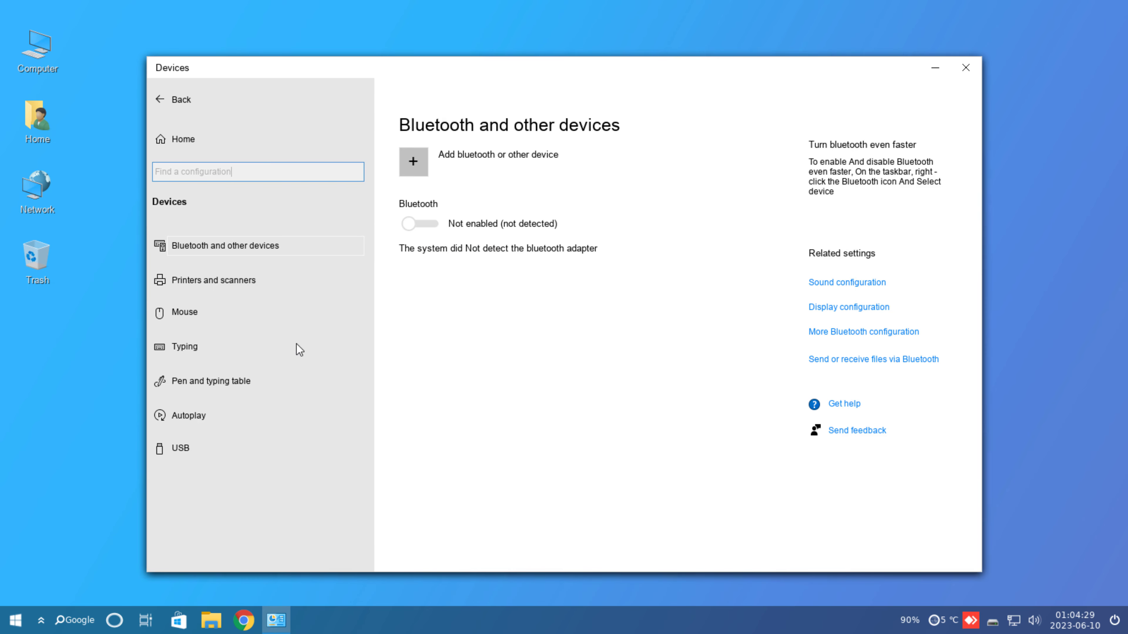
View the Typing settings and the Graphics Tablet window for Pen and typing table, closing each one.
click(186, 350)
click(831, 103)
click(236, 386)
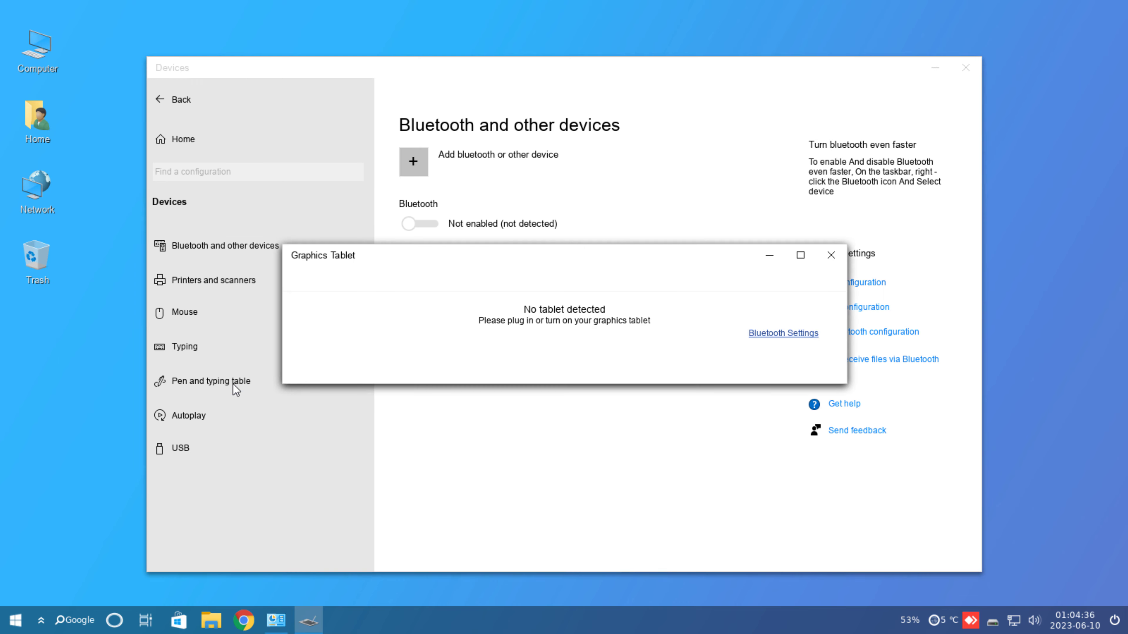
click(831, 255)
View the Autoplay options for removable media and the USB entry, and return to the Winfx settings home.
click(242, 421)
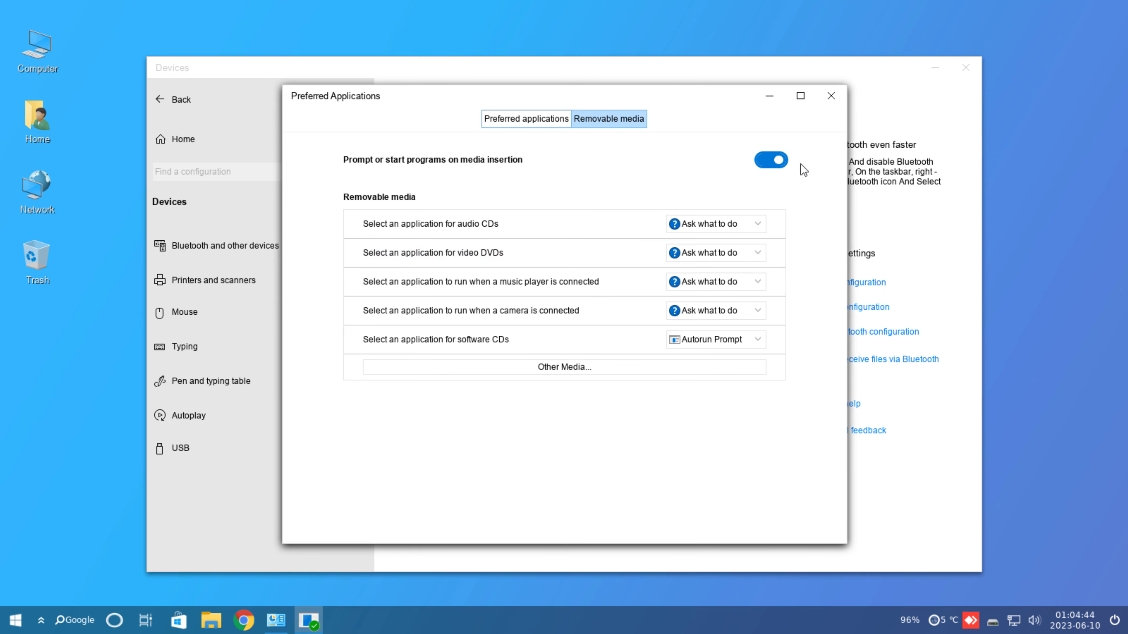
click(835, 104)
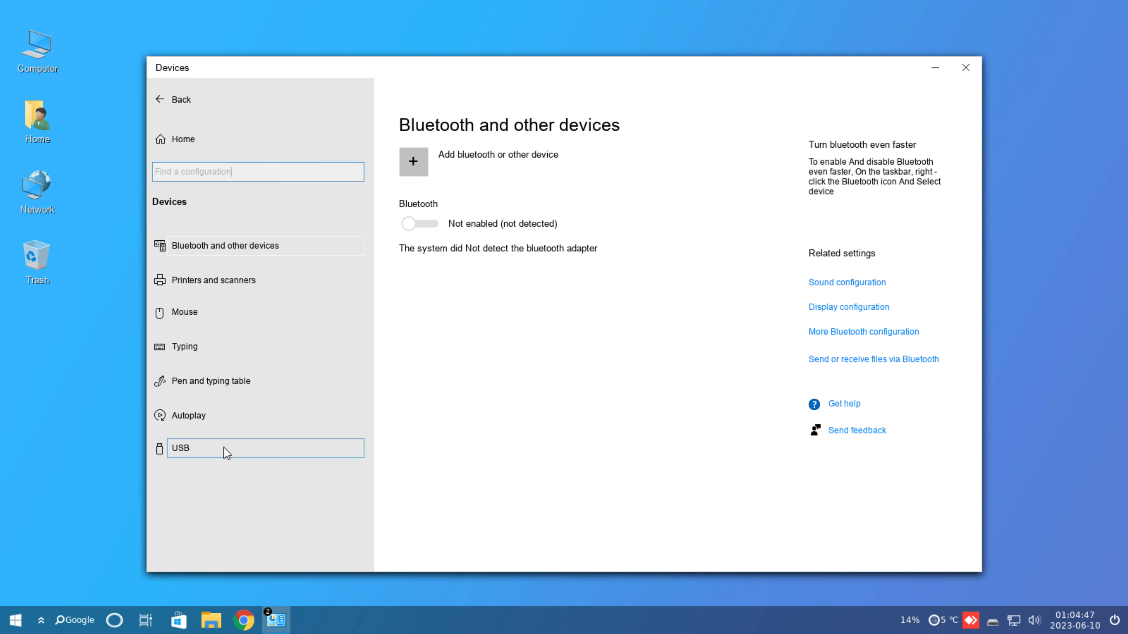
click(242, 444)
click(772, 160)
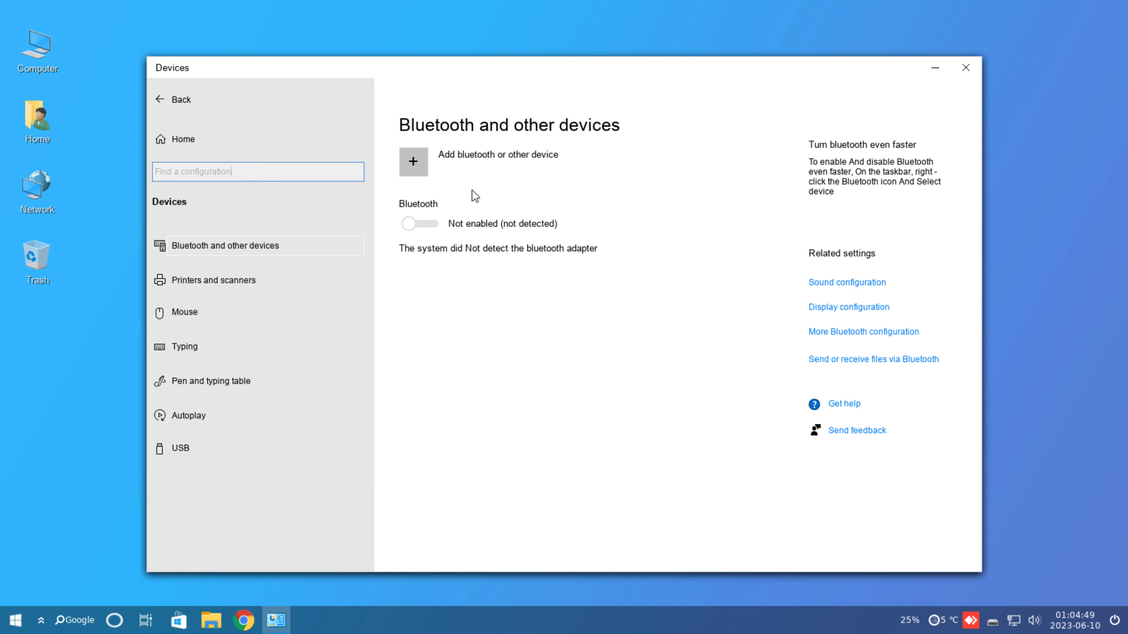
click(183, 139)
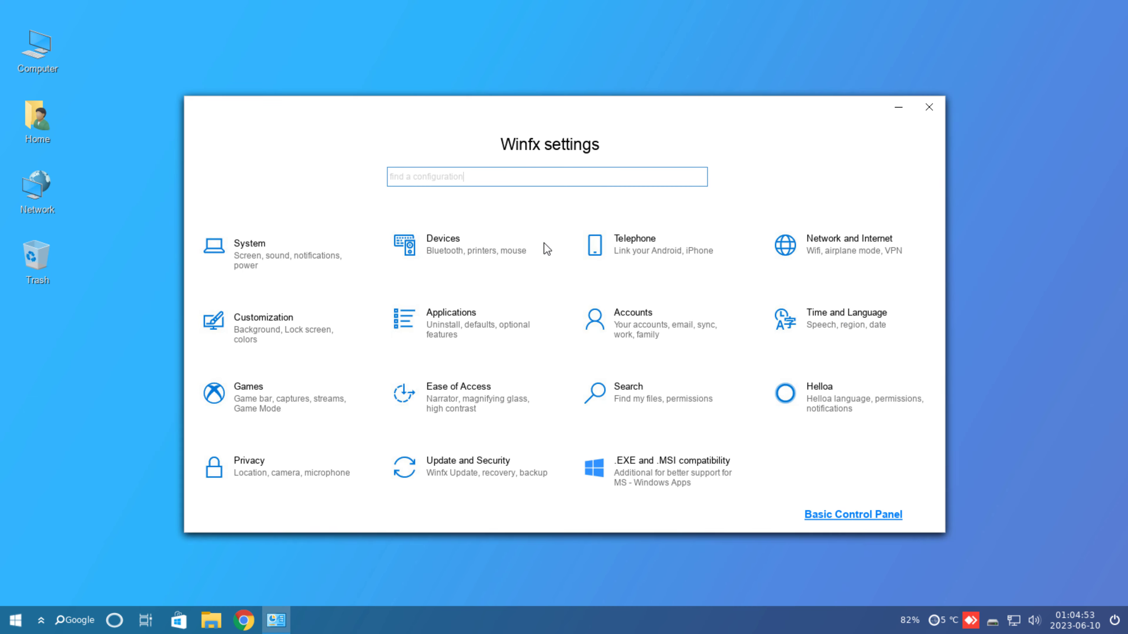
Check the Telephone settings and view the Ethernet connections under Network and Internet.
click(649, 246)
click(183, 139)
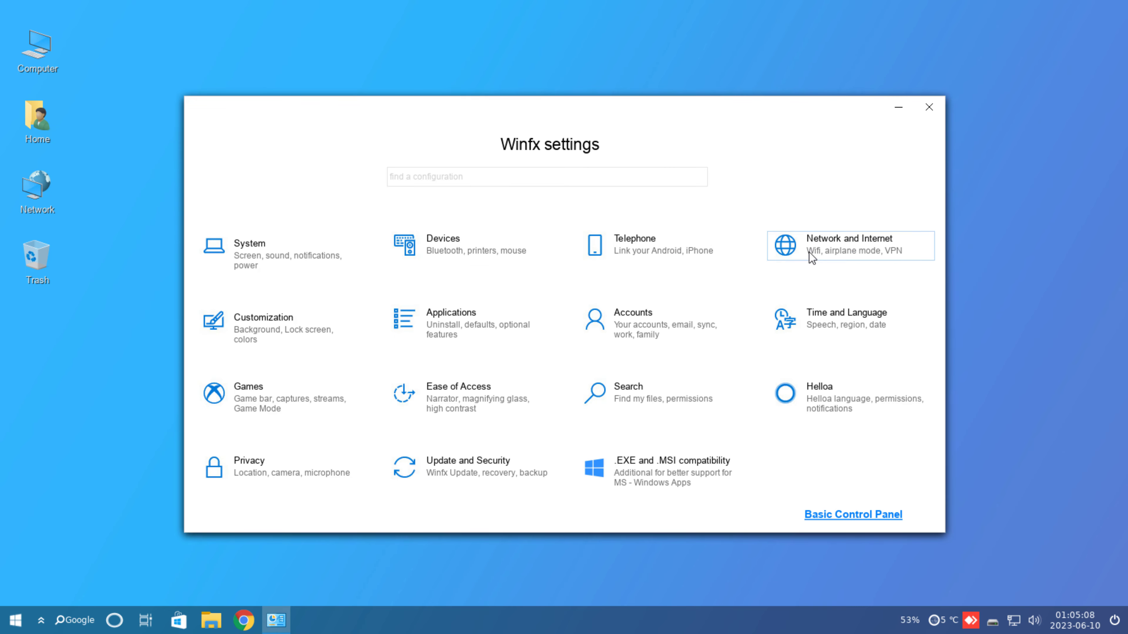
click(799, 247)
click(249, 283)
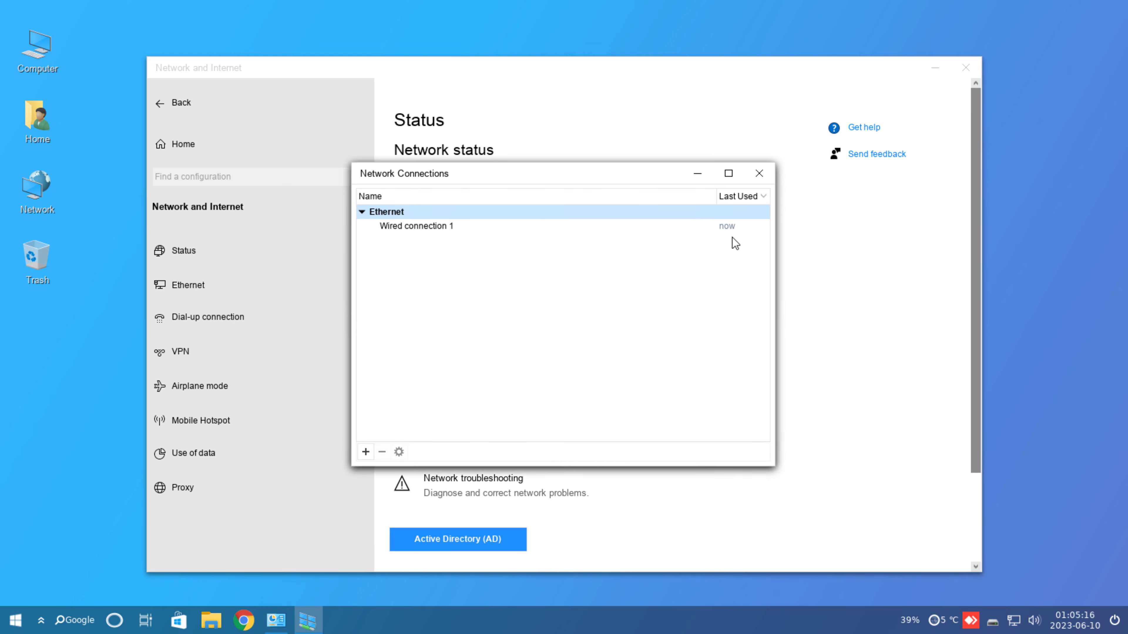
click(759, 173)
View the Airplane Mode window in Network and Internet and return to the Winfx settings home.
click(221, 390)
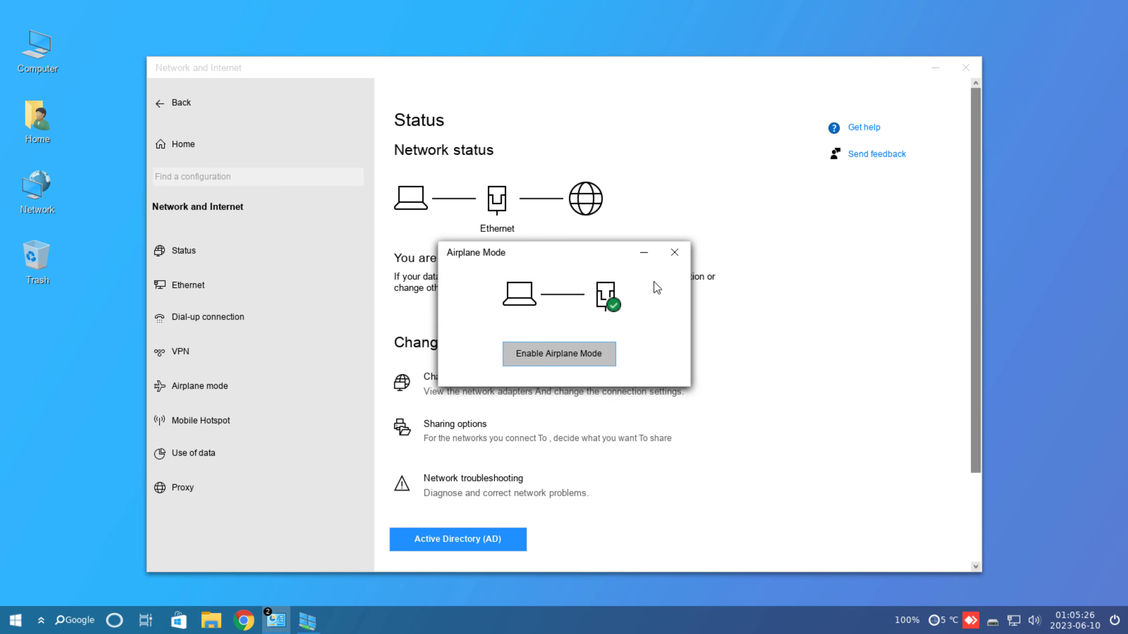
click(674, 252)
click(753, 143)
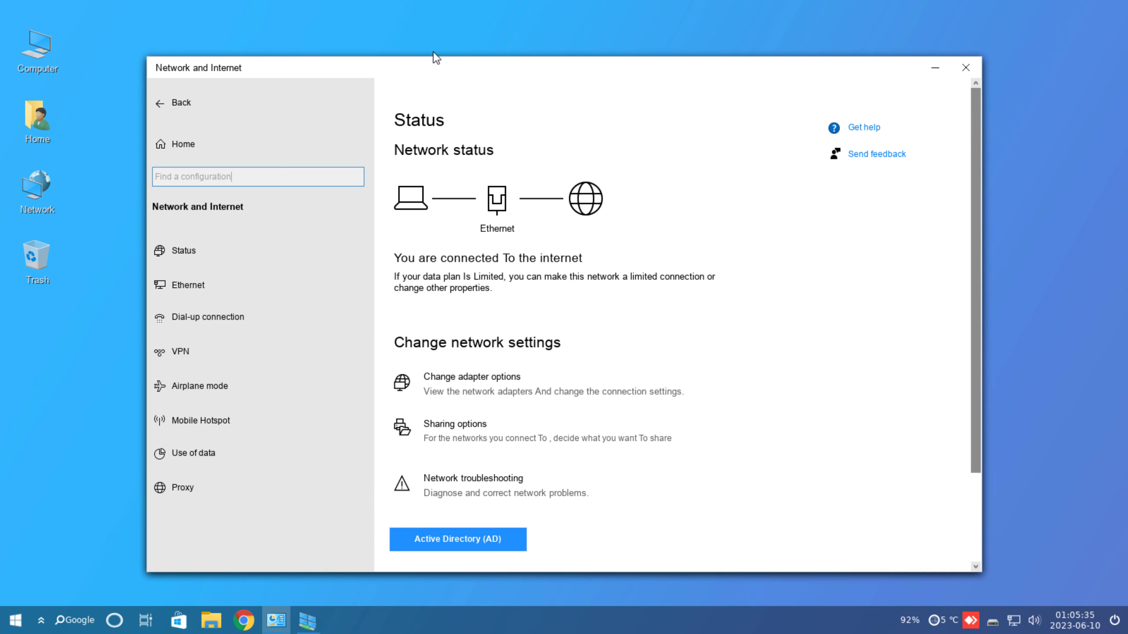
click(178, 144)
click(266, 323)
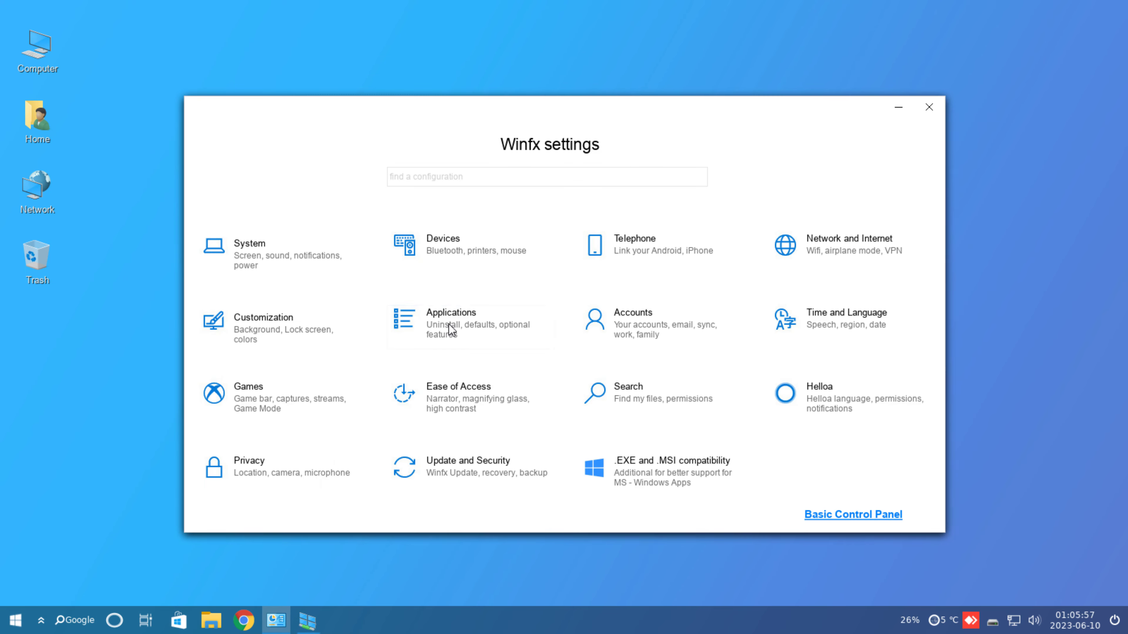
Look through the list of all installed apps in Applications to its end and view the preferred applications under Standard apps.
click(448, 323)
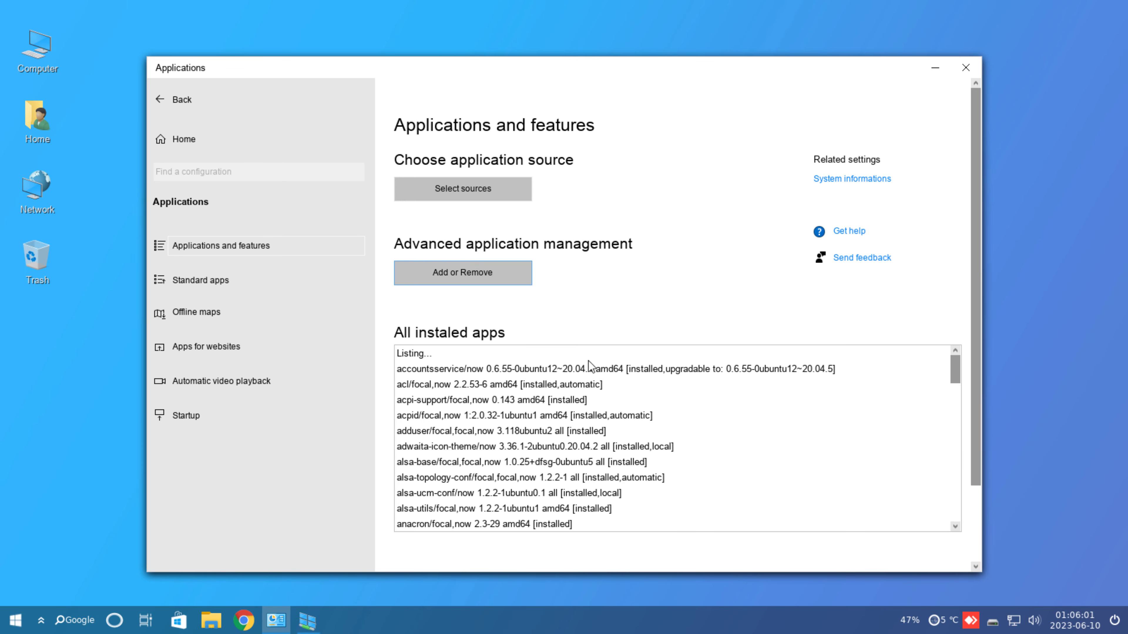
drag(958, 371, 945, 520)
click(201, 280)
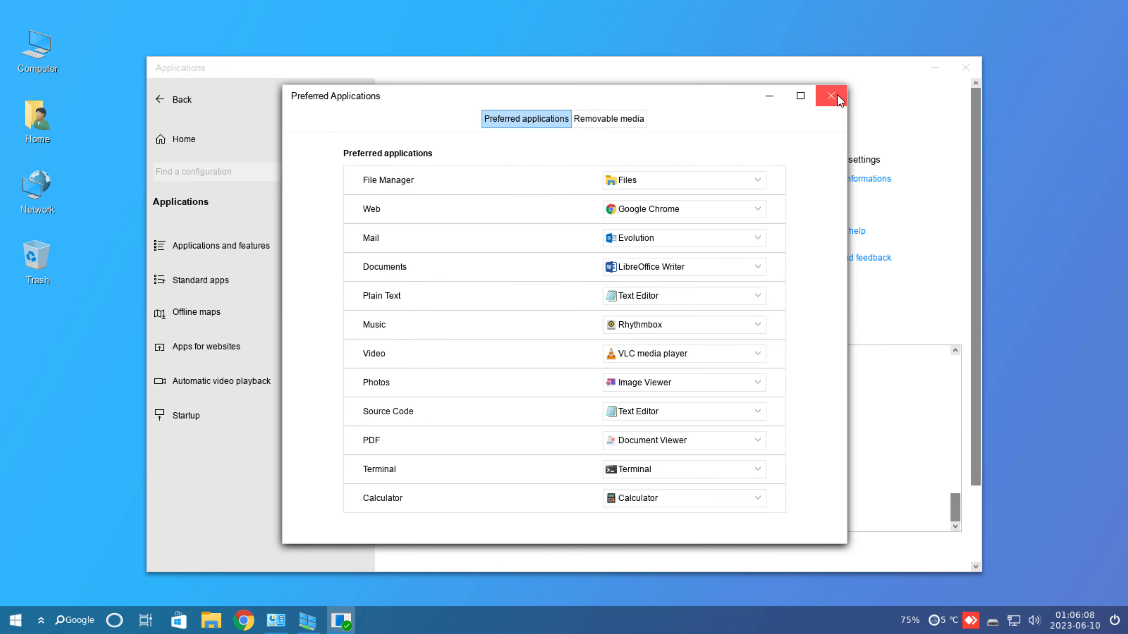
click(837, 94)
Check the Offline maps and Apps for websites entries in Applications, dismissing each message.
click(220, 312)
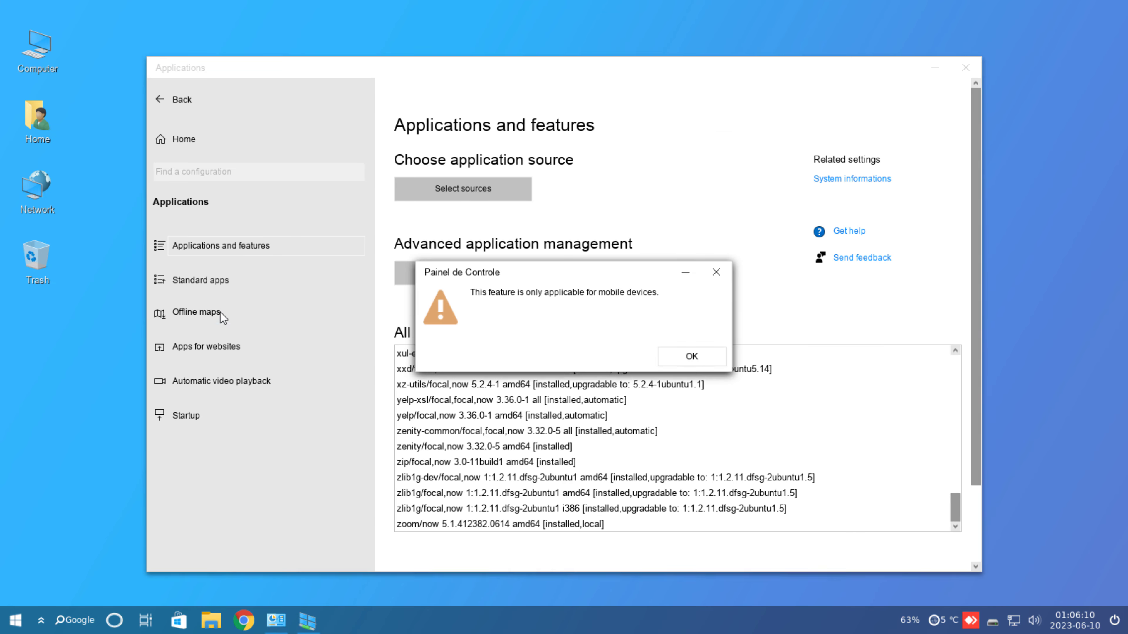
click(716, 272)
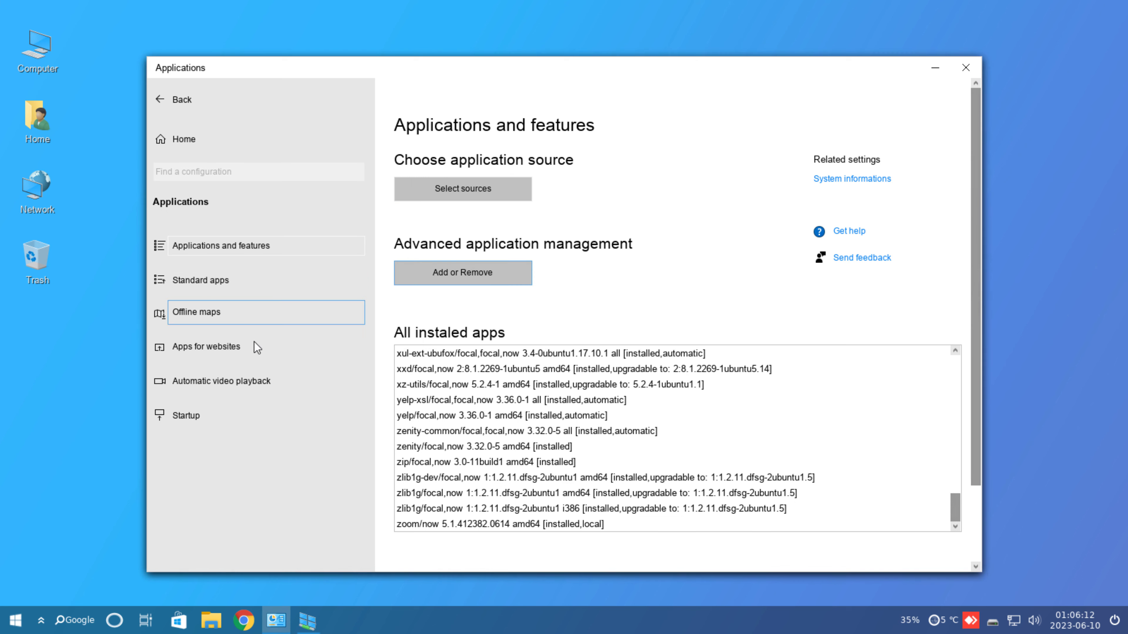
click(239, 346)
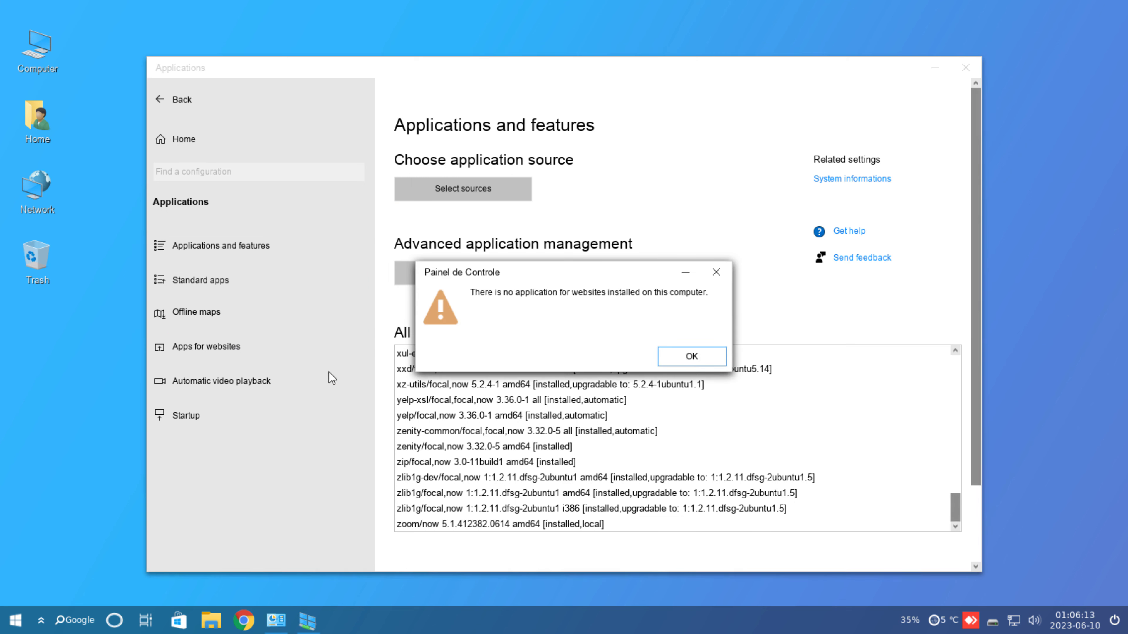
click(716, 273)
Start VLC media player through Automatic video playback in Applications and close it again.
click(239, 382)
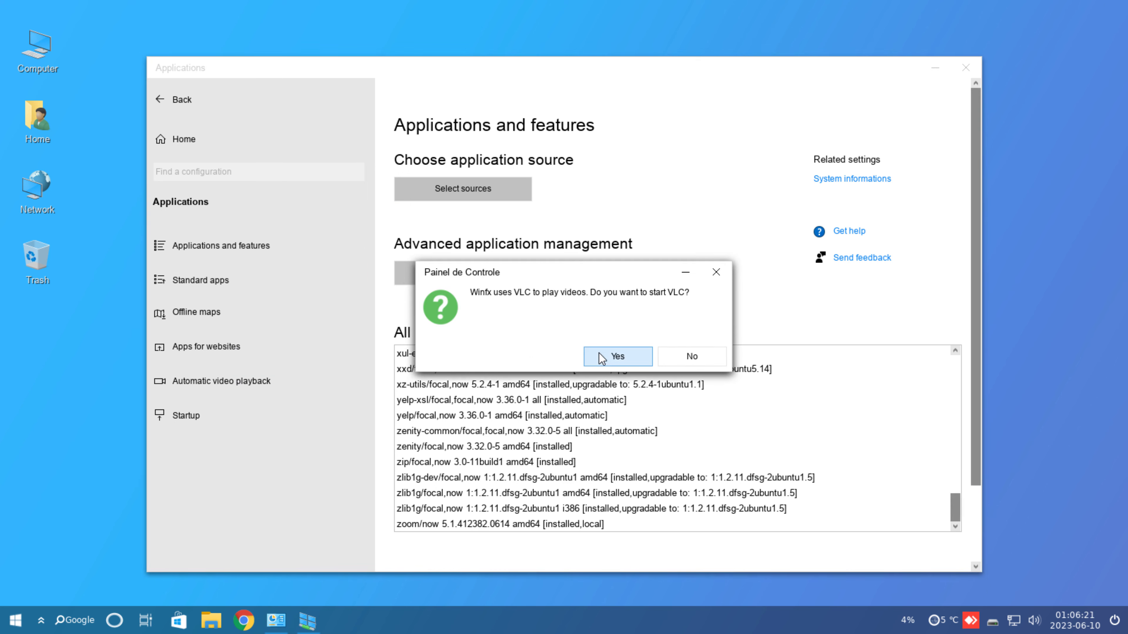
click(599, 352)
click(658, 420)
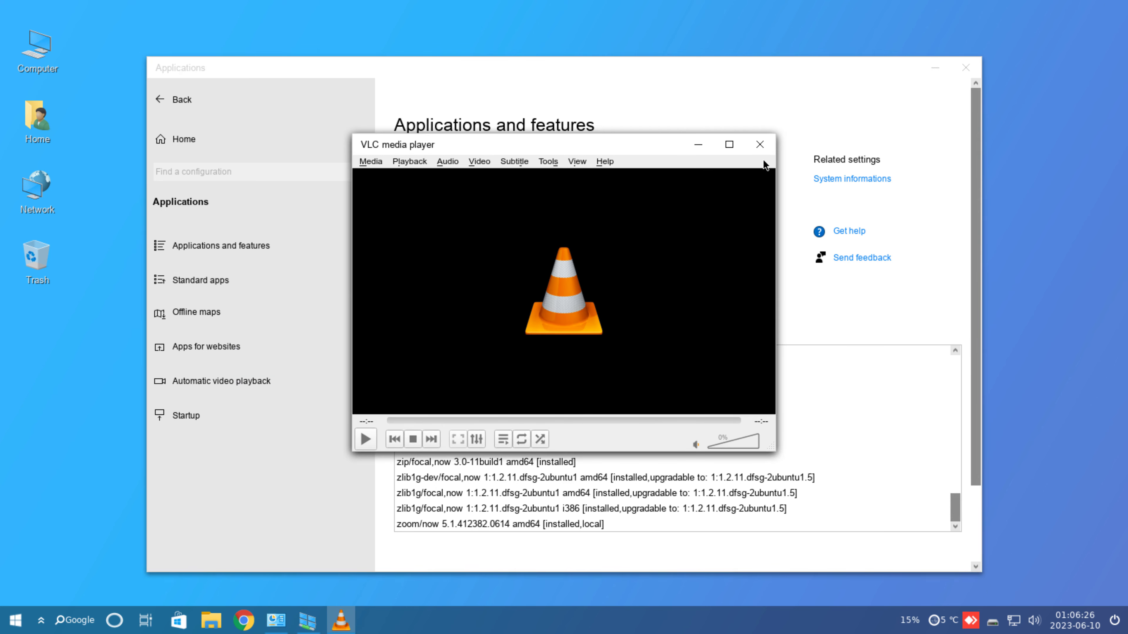
click(765, 149)
View the Startup Applications list and check the Email and accounts entry in the Accounts settings.
click(308, 425)
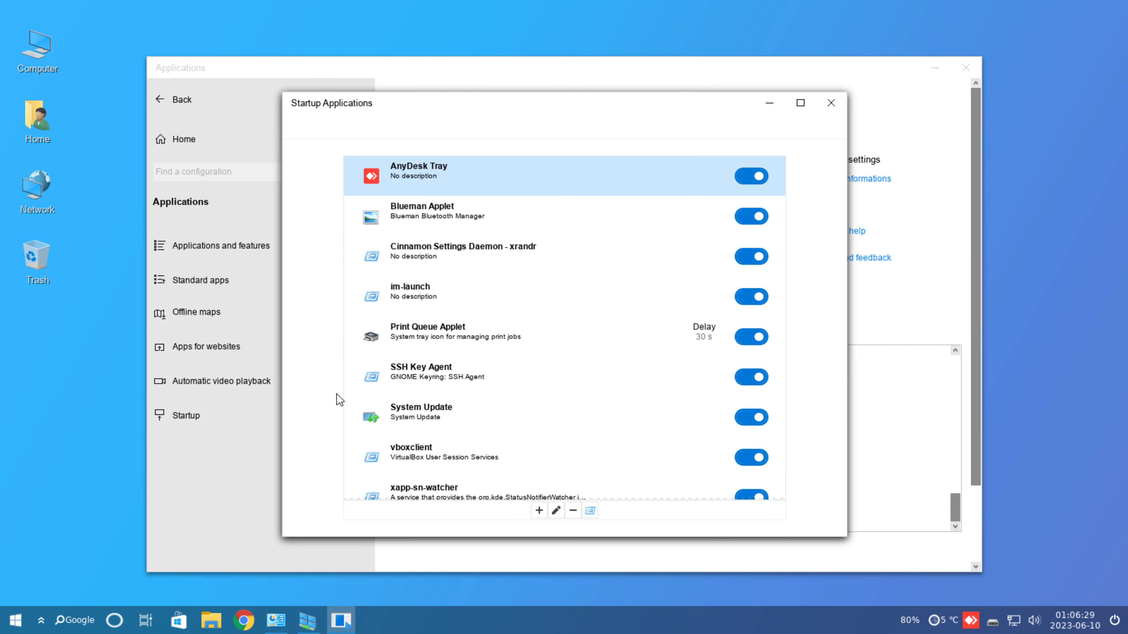
click(829, 103)
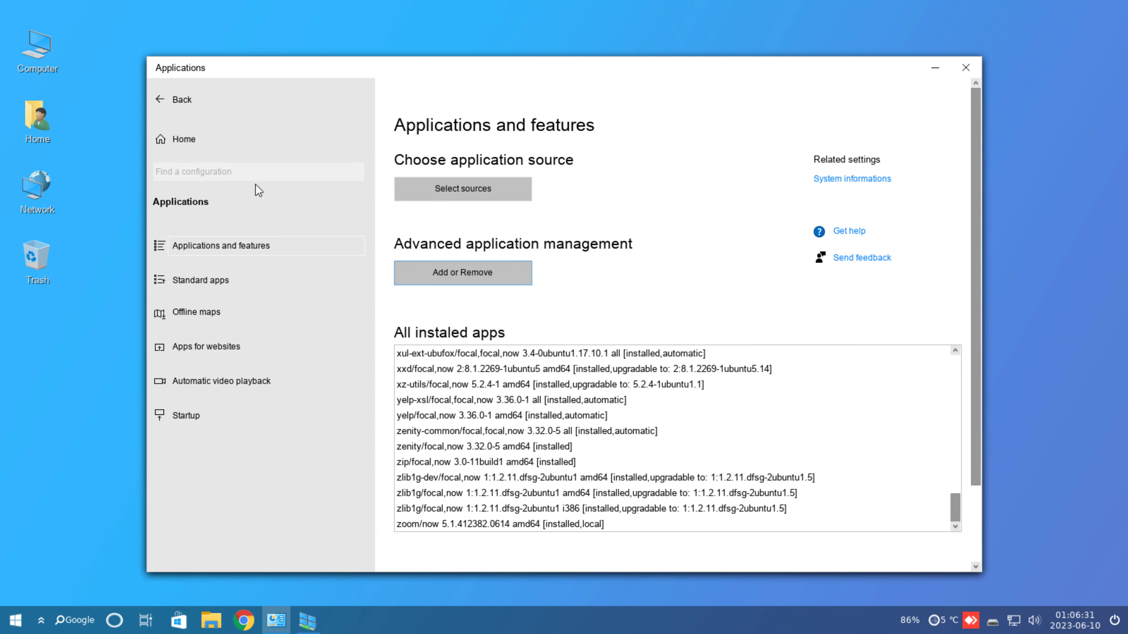
click(638, 323)
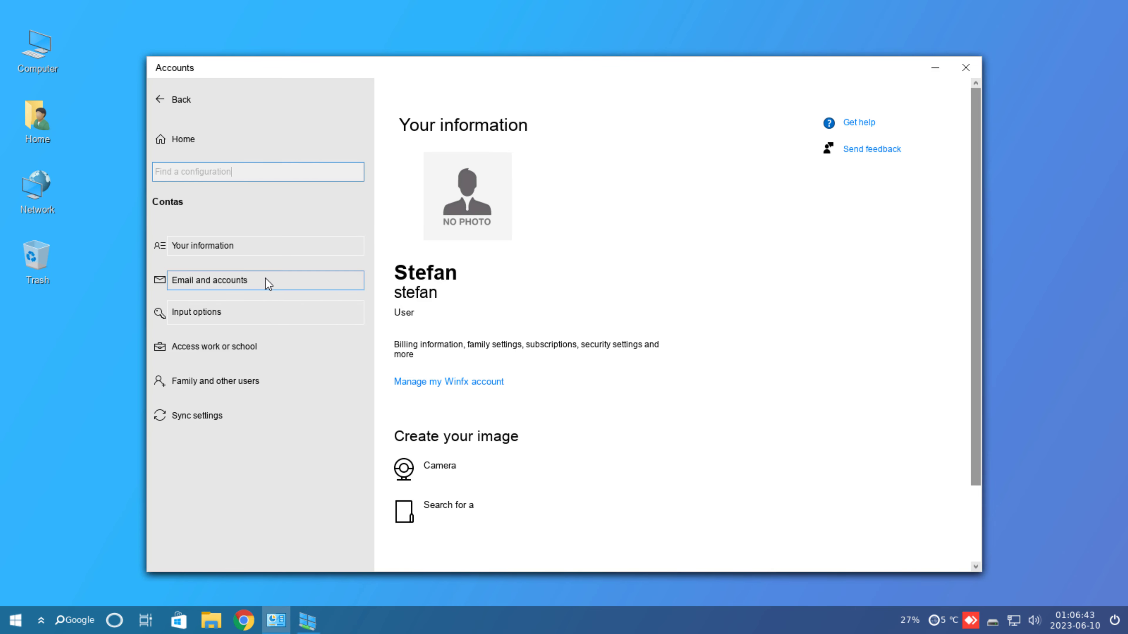
click(250, 281)
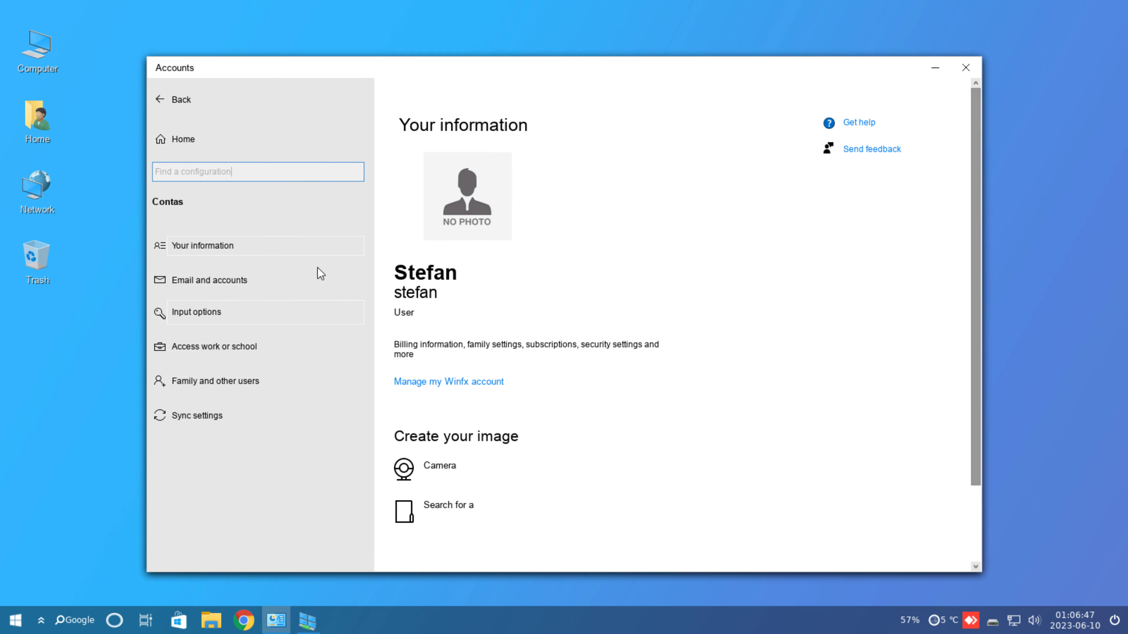
Check the Access work or school entry in Accounts and authenticate with the account password to view the Users and Groups list.
click(245, 350)
click(710, 211)
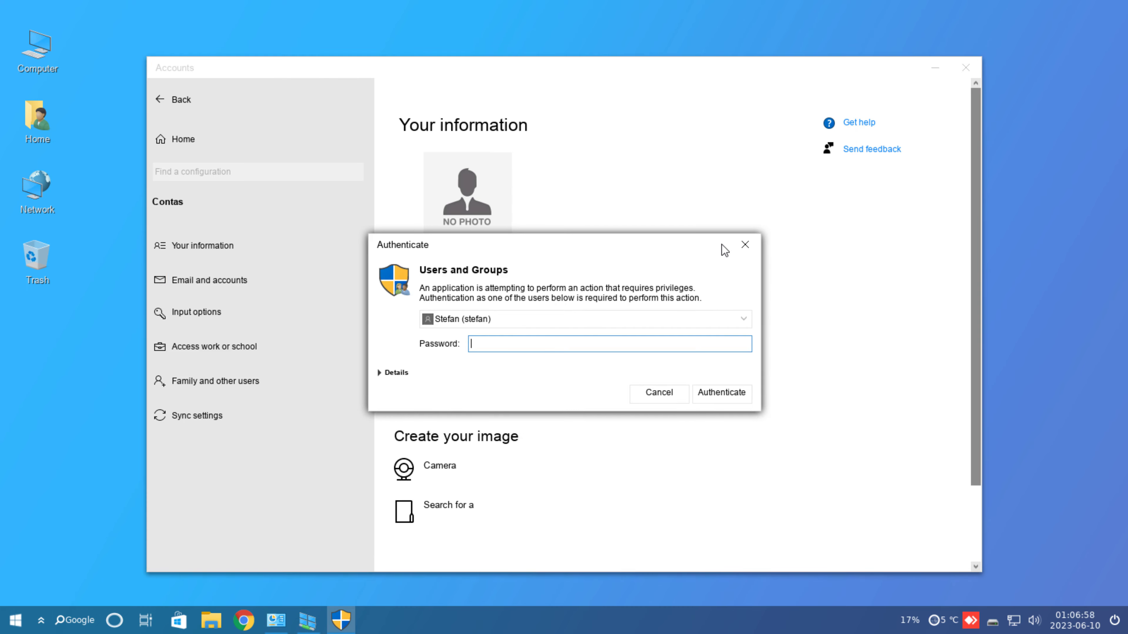
text(********)
key(Return)
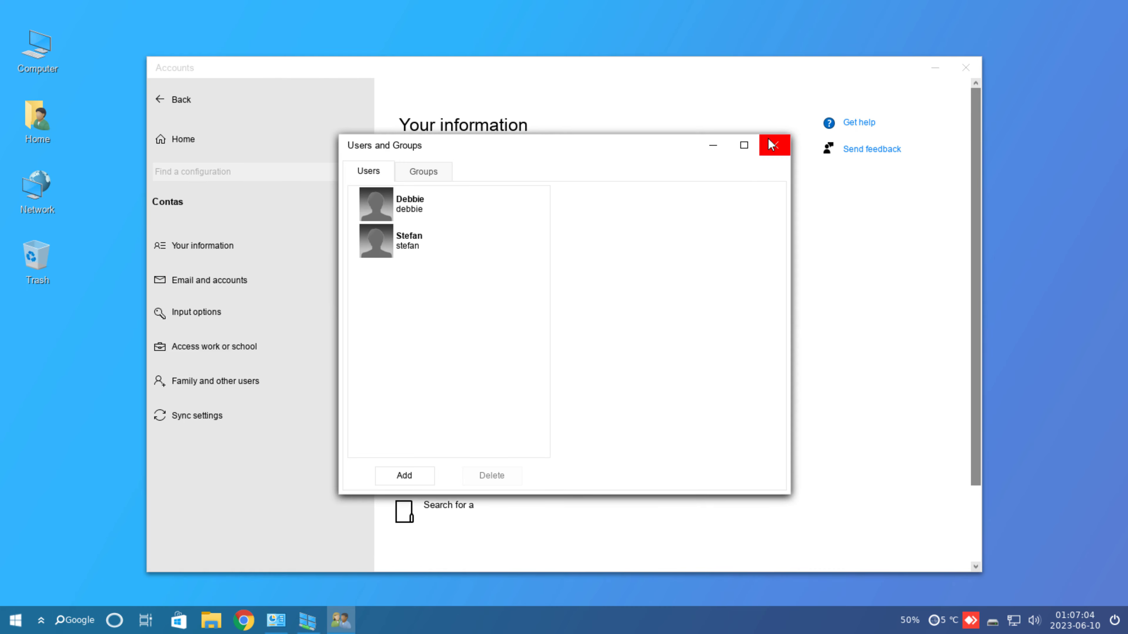
click(774, 144)
key(Return)
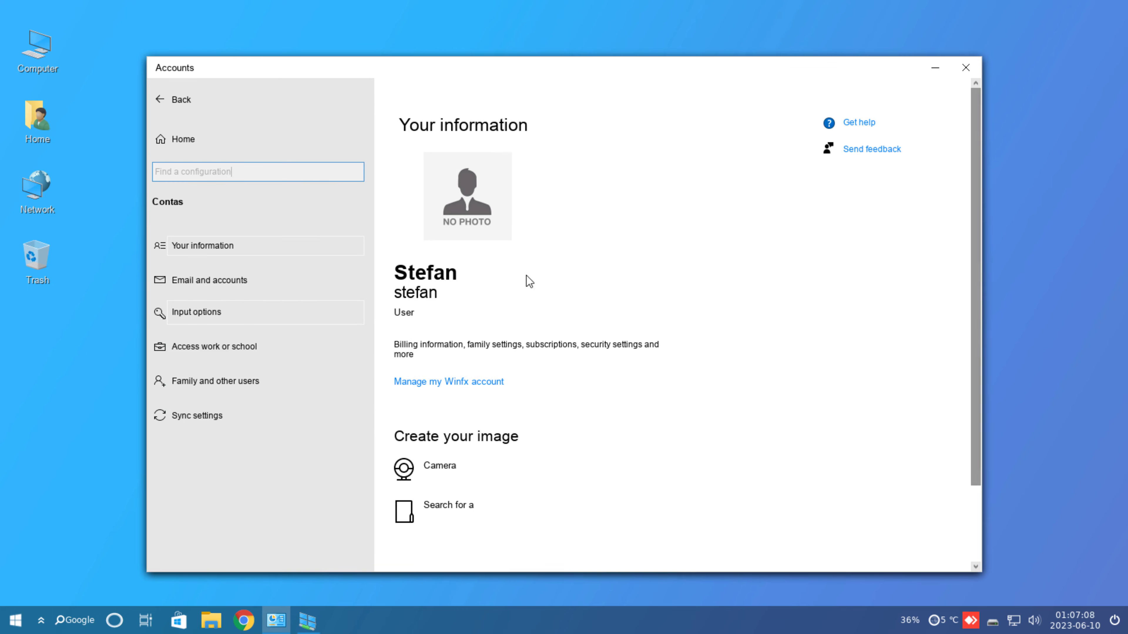
View the Date & Time options in the Time and Language settings and check the Region entry.
click(209, 141)
click(783, 319)
click(435, 218)
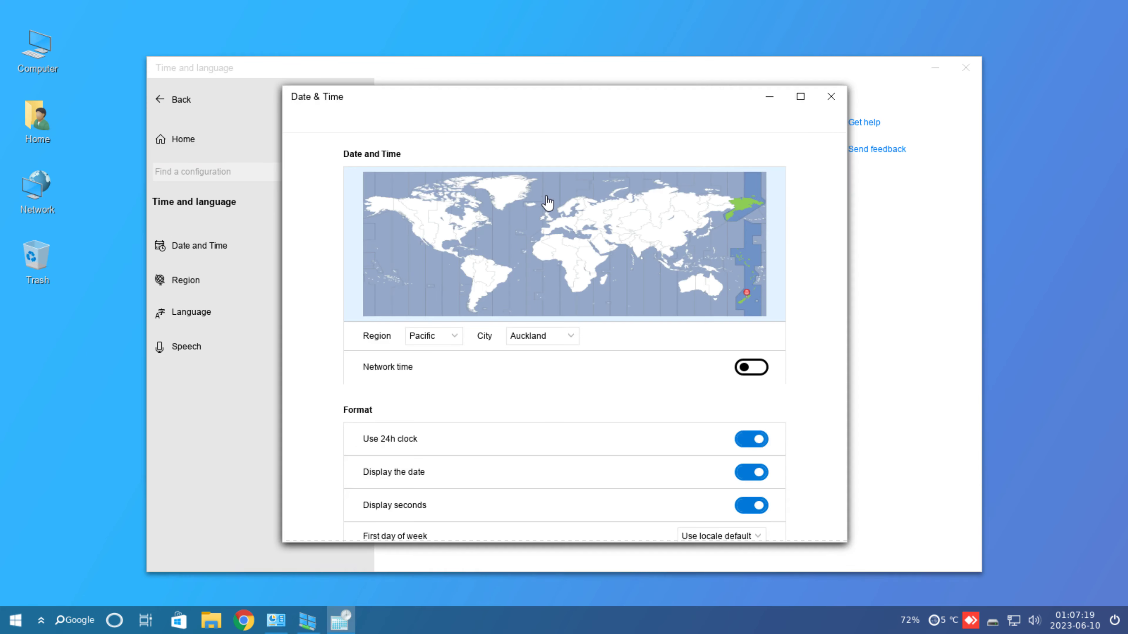
scroll(817, 355, down, 2)
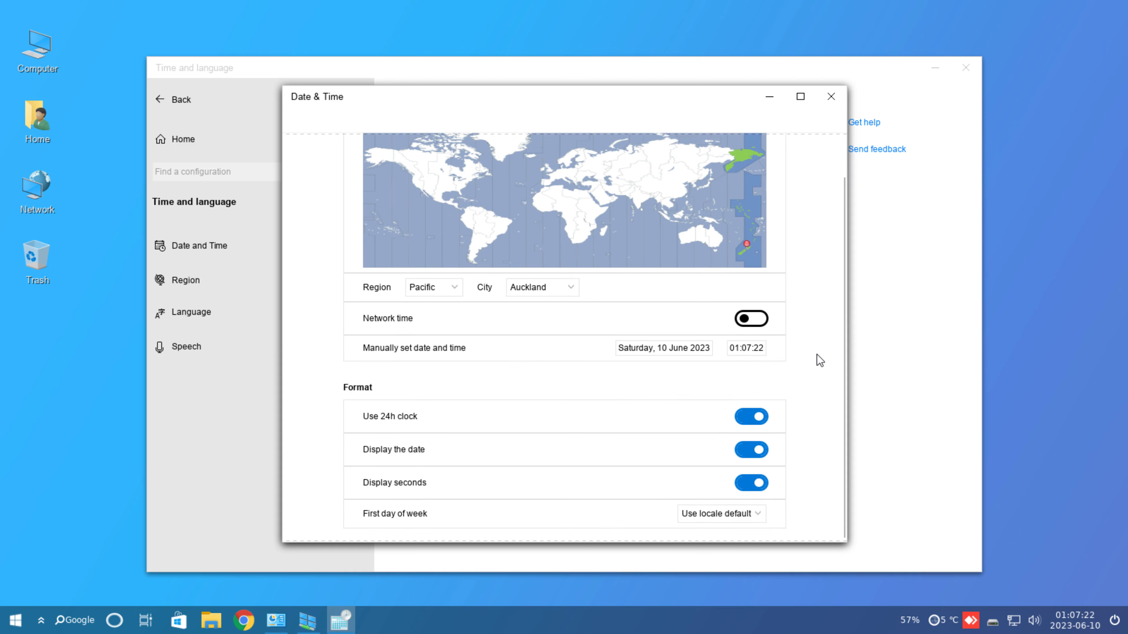
click(830, 97)
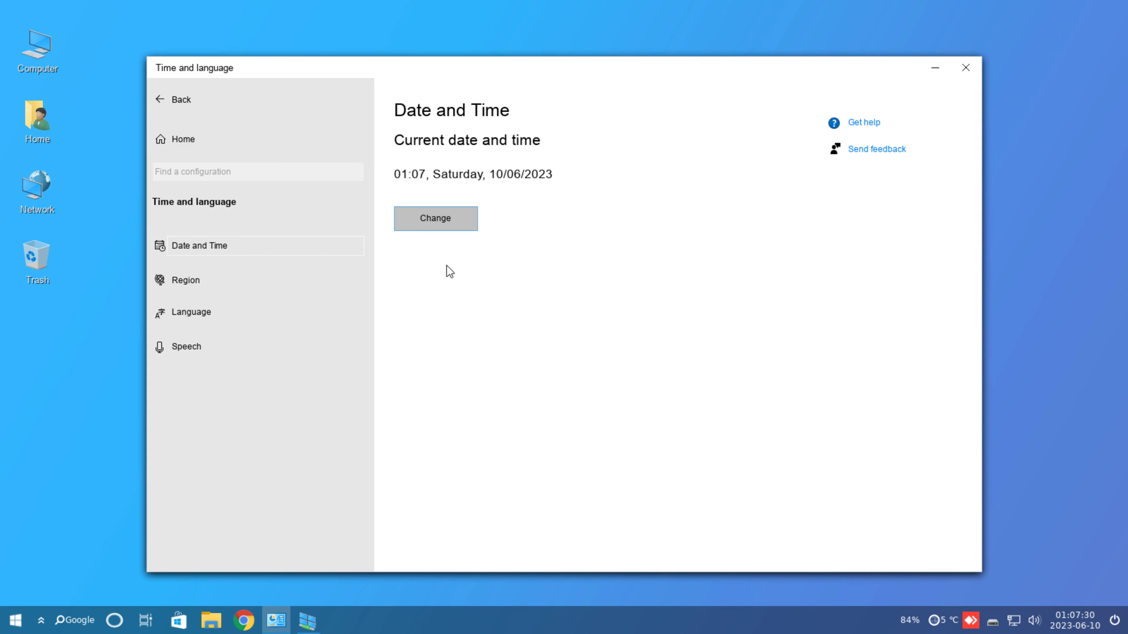
click(216, 285)
click(538, 198)
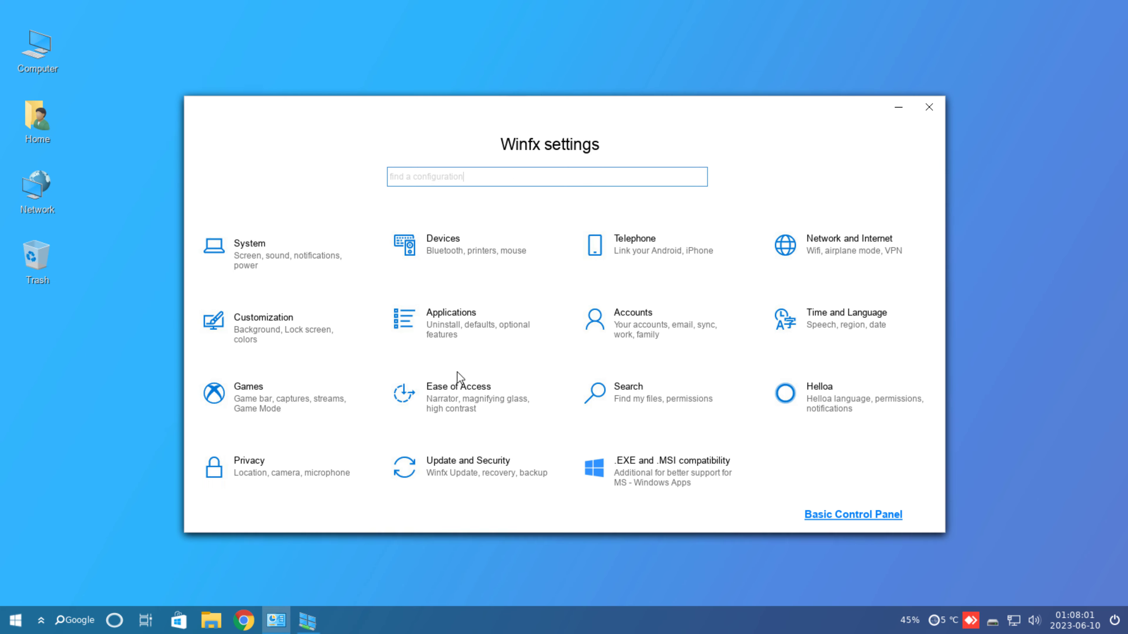
Check the Xbox Controller entry in the Games settings and return to the settings overview.
click(279, 403)
click(461, 336)
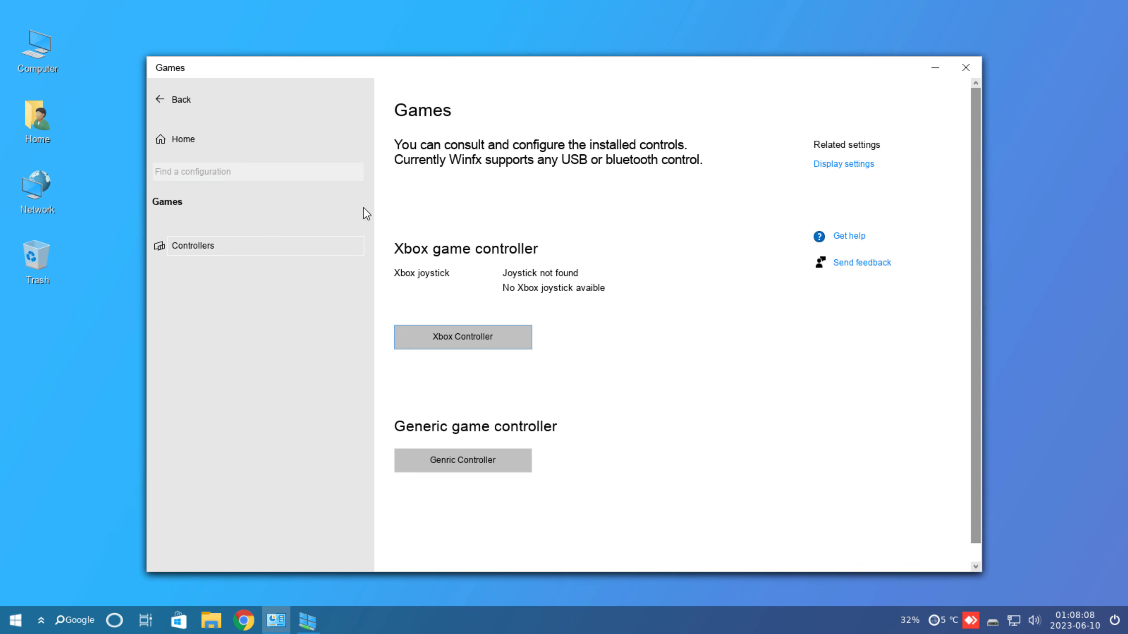
click(185, 142)
Try High contrast in the visual accessibility options of Ease of Access and turn it back off.
click(464, 403)
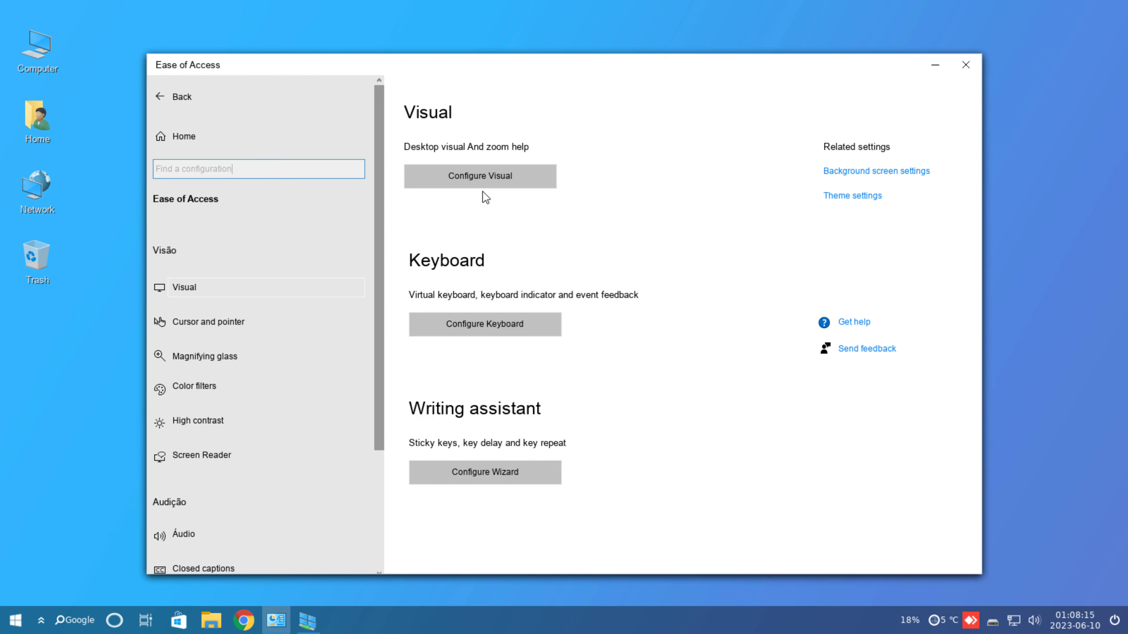
click(478, 177)
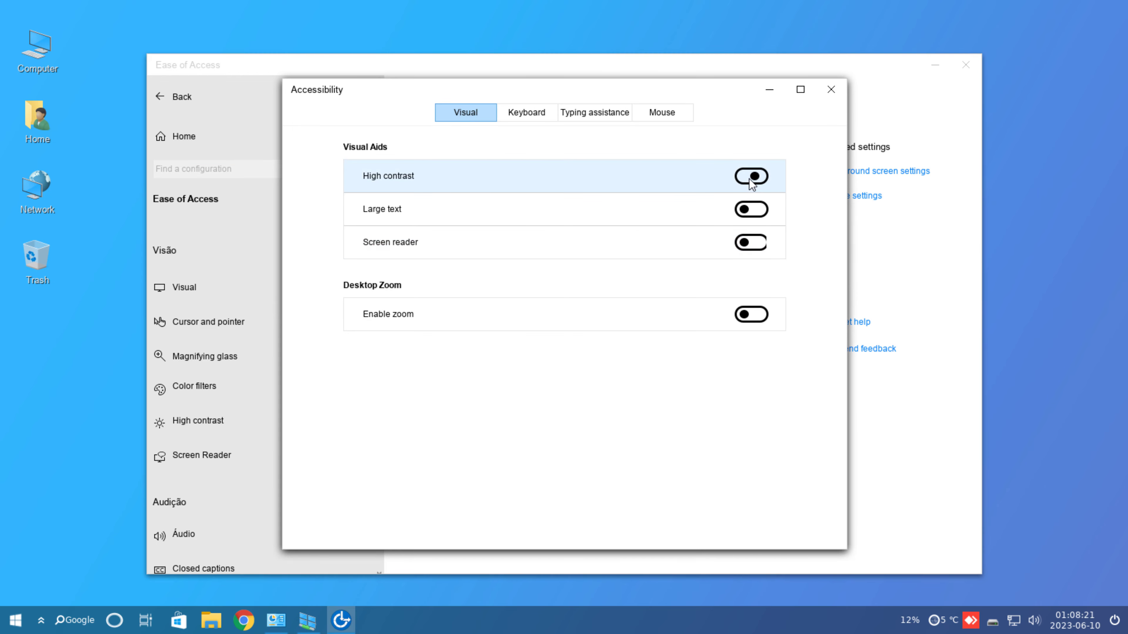
click(750, 177)
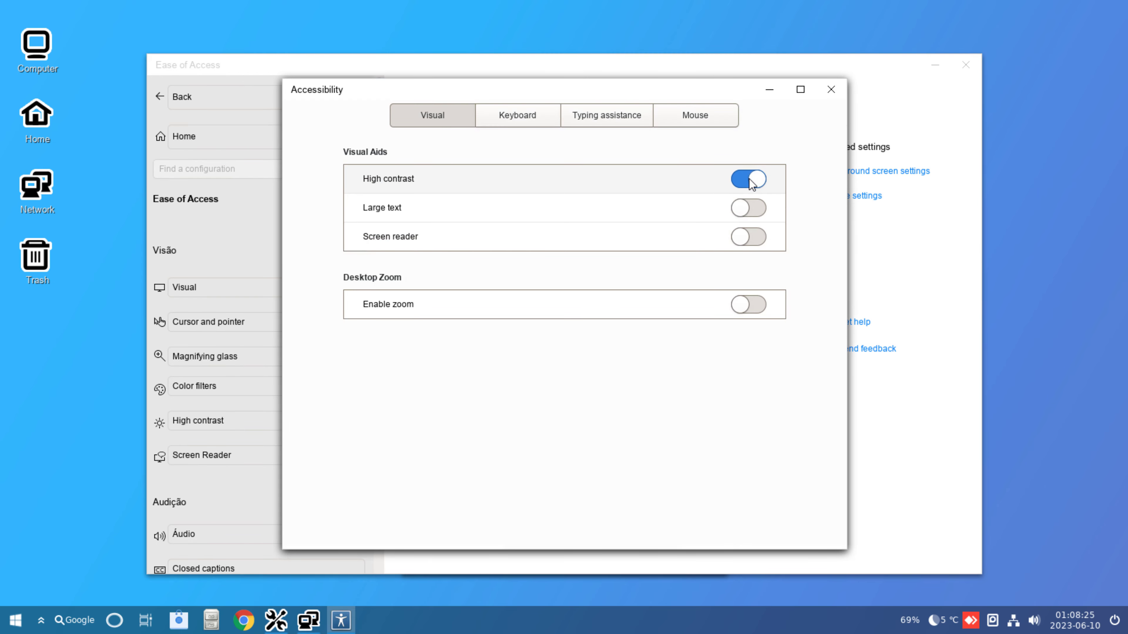
click(749, 179)
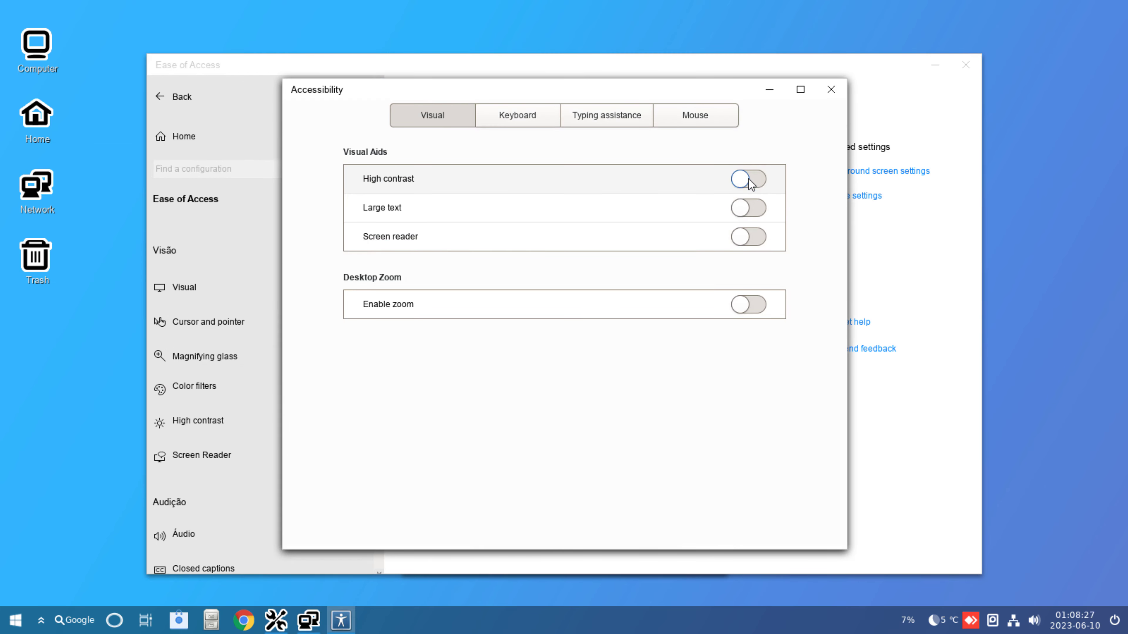
Try Large text and desktop zoom in the visual aids, turn both back off and close the accessibility window.
click(754, 209)
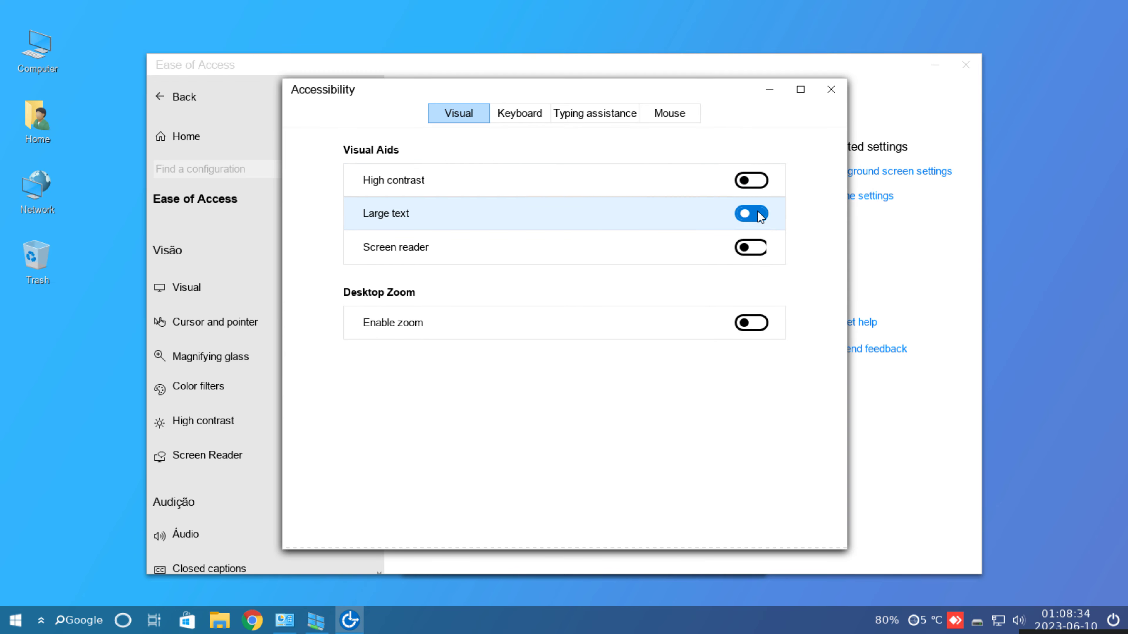
click(758, 213)
click(752, 317)
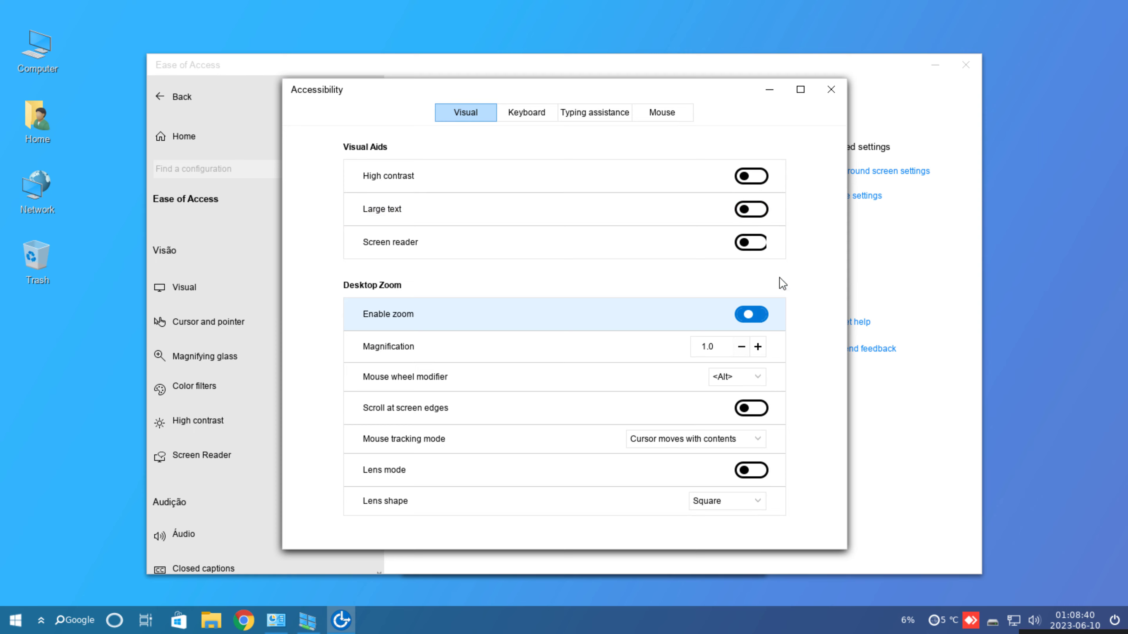
click(751, 313)
click(831, 89)
View the Cursor and pointer accessibility options and try the Magnus magnifying glass, closing each window.
click(273, 329)
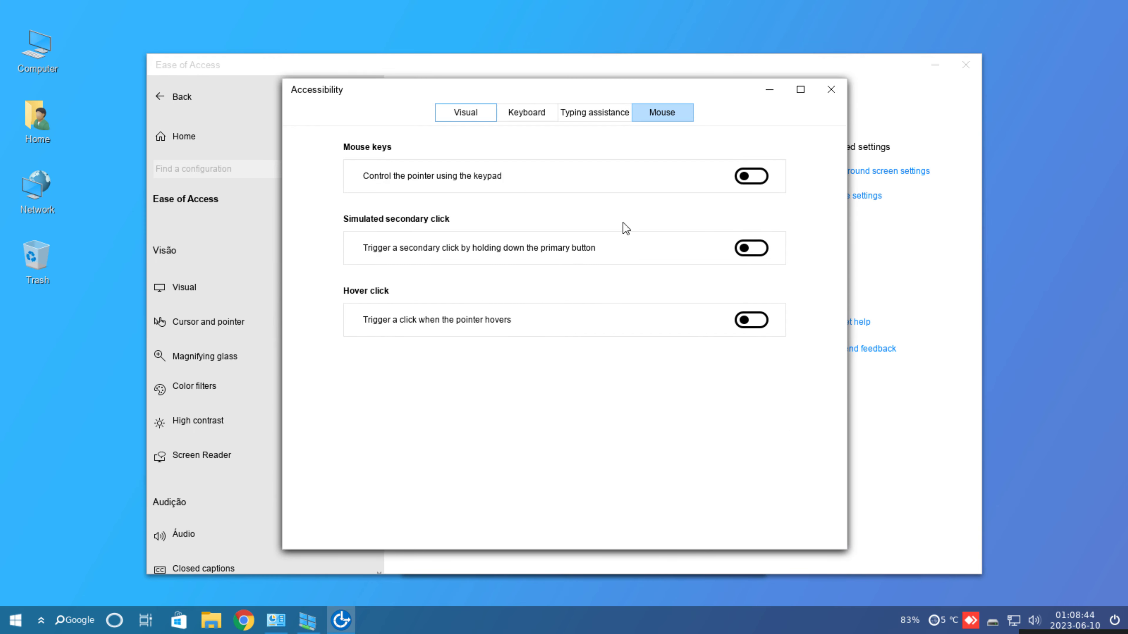
click(831, 89)
click(258, 356)
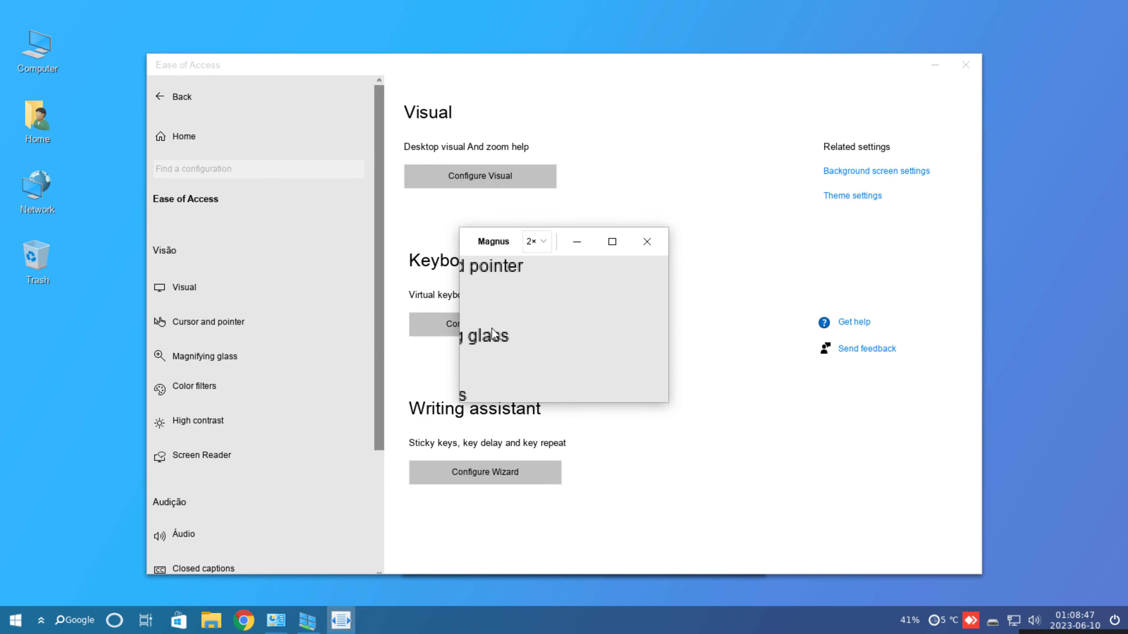
click(646, 241)
View the Color filters and High contrast windows and look through the remaining Ease of Access entries.
click(252, 390)
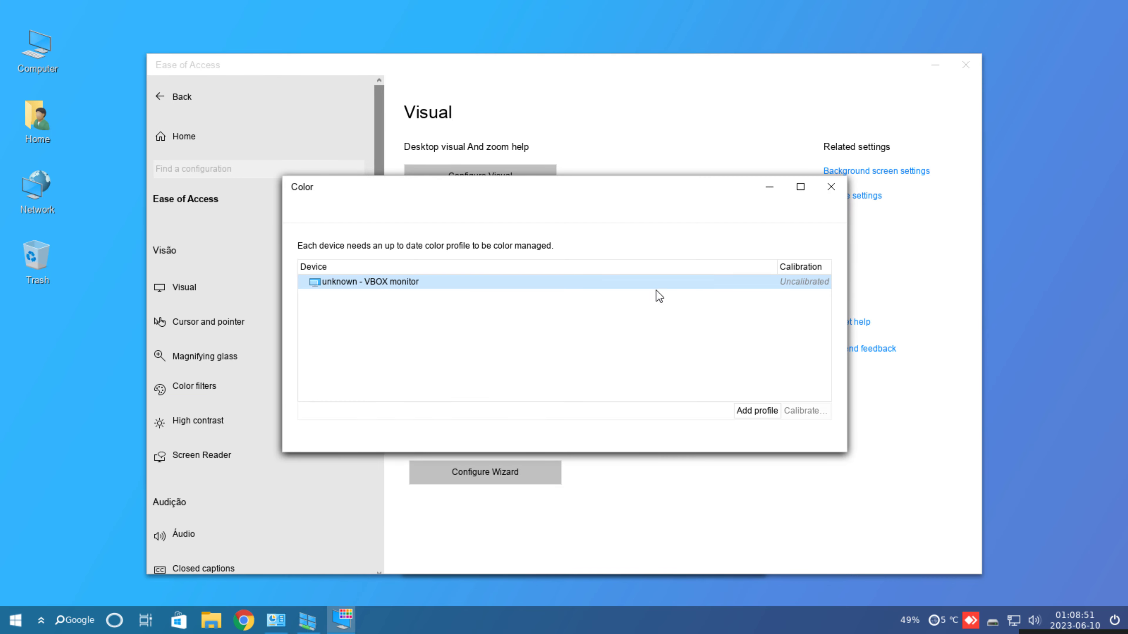
click(831, 186)
click(251, 422)
click(831, 89)
scroll(285, 326, down, 3)
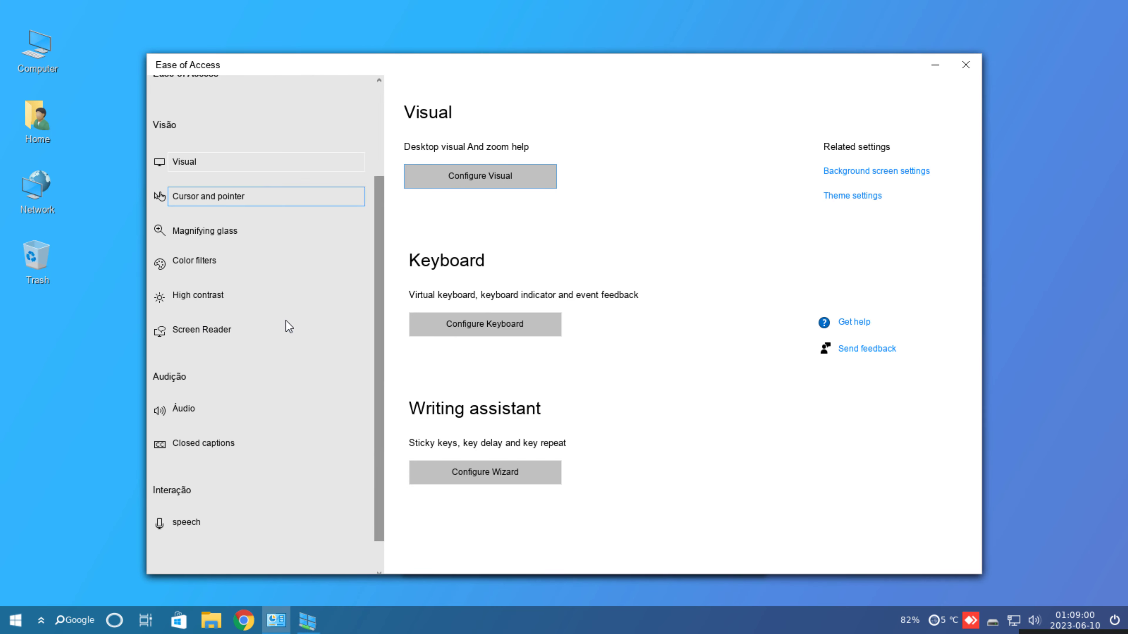
click(236, 367)
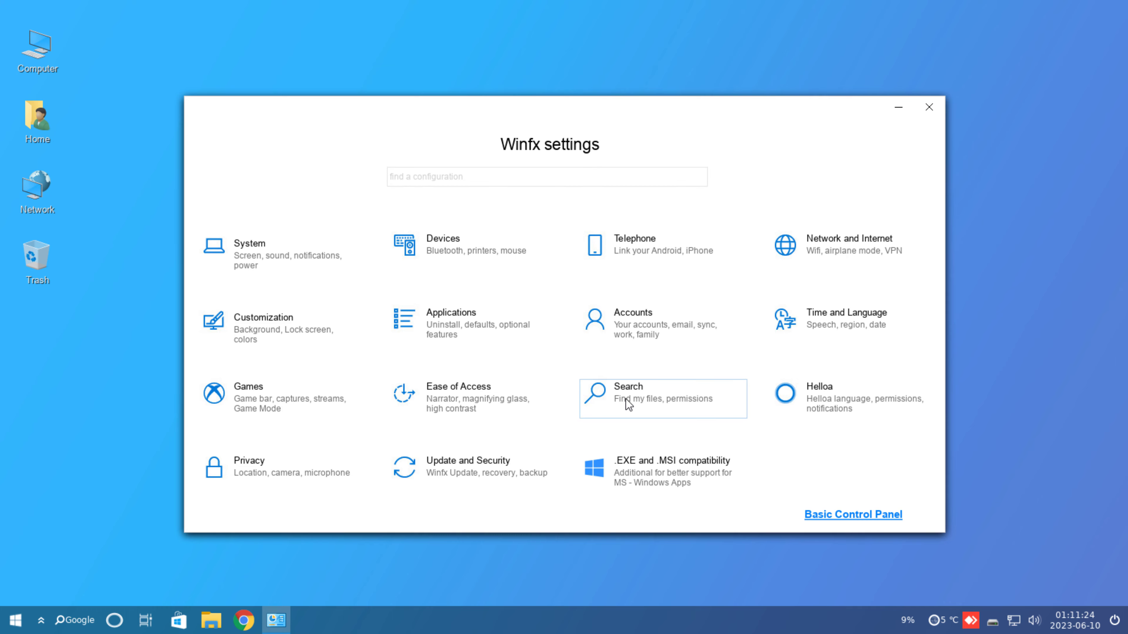
Check the Search category and view the Chat with Helloa settings.
click(622, 391)
click(302, 278)
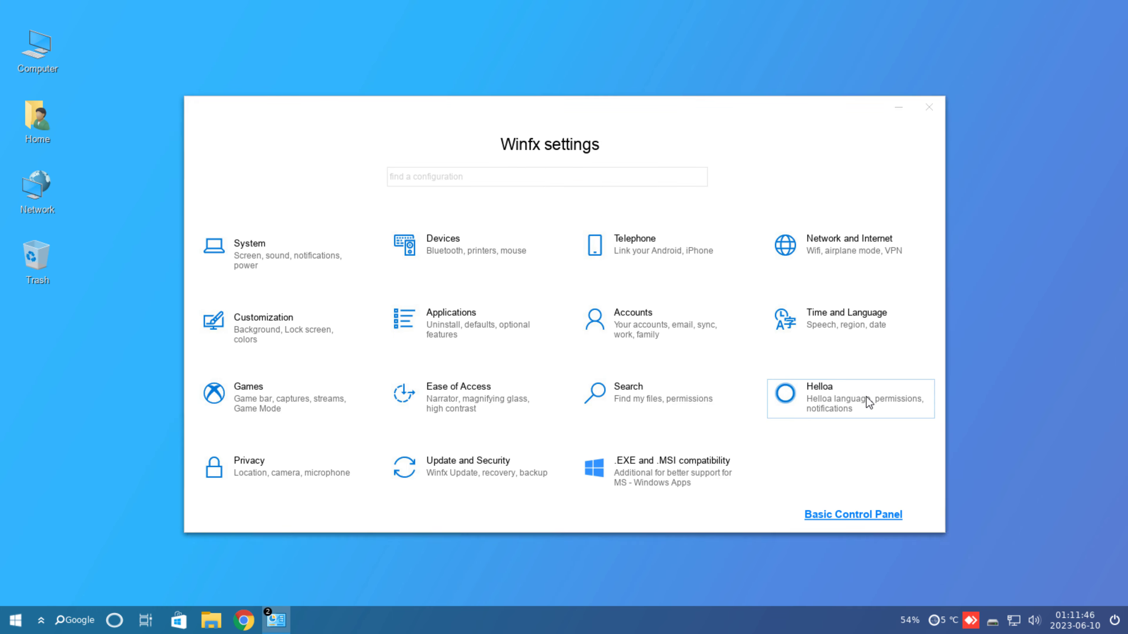
click(867, 396)
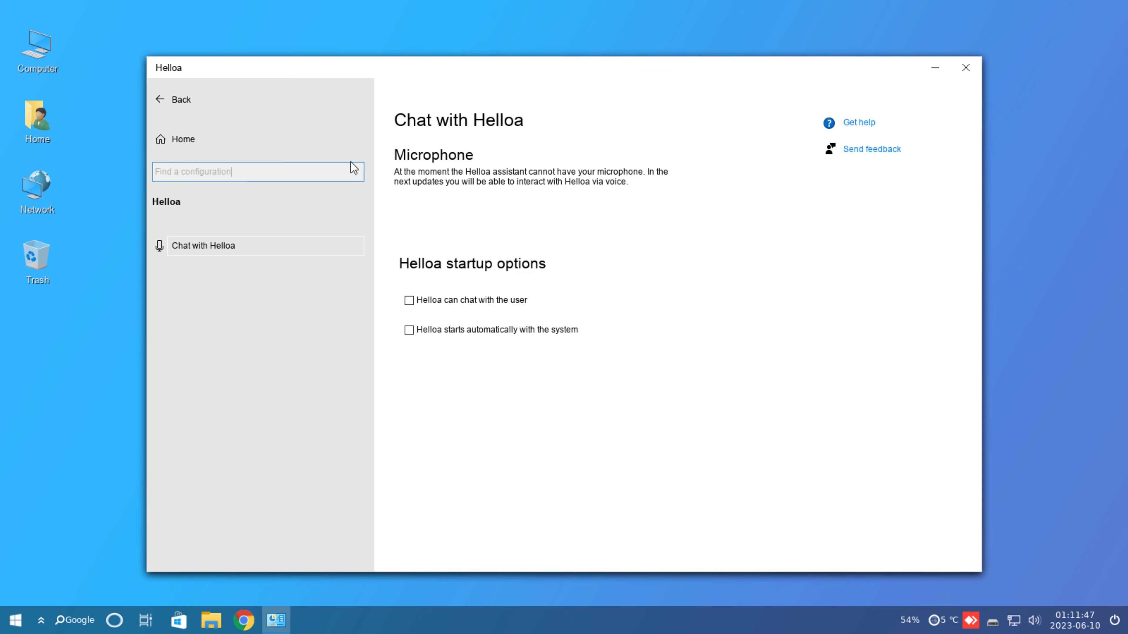
click(190, 144)
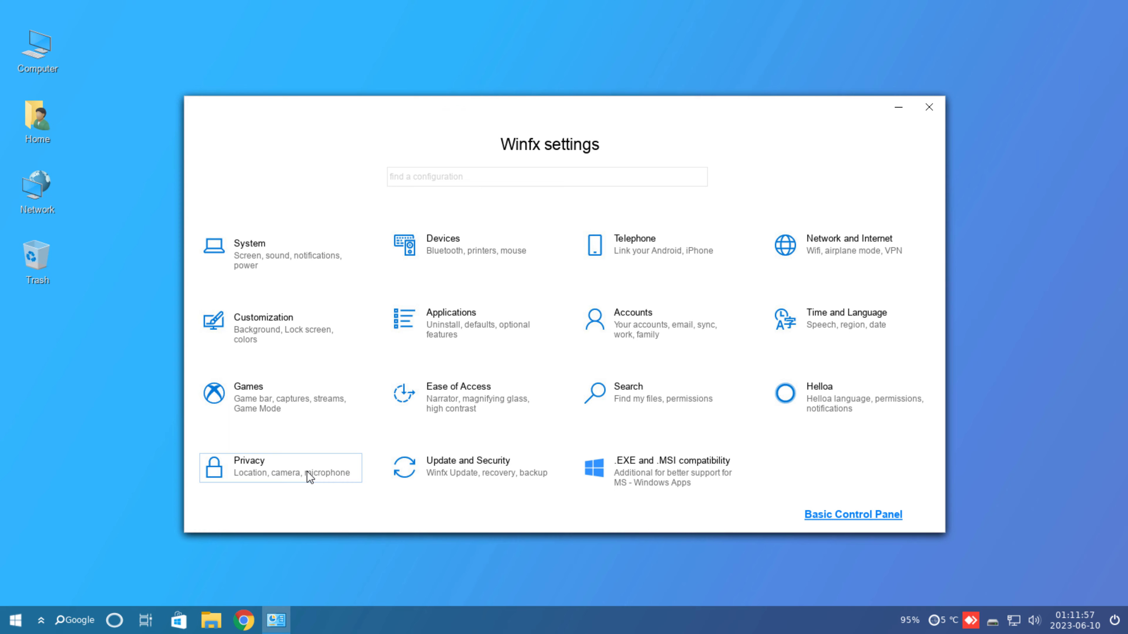
View the general Privacy settings and check the .EXE and .MSI compatibility category.
click(307, 471)
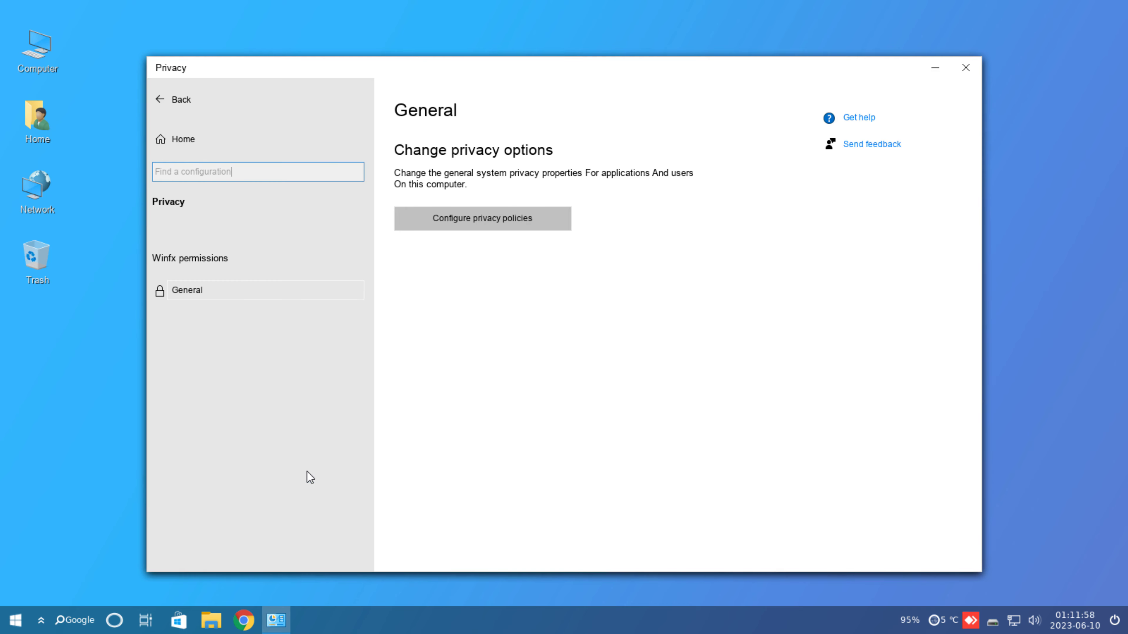
click(194, 142)
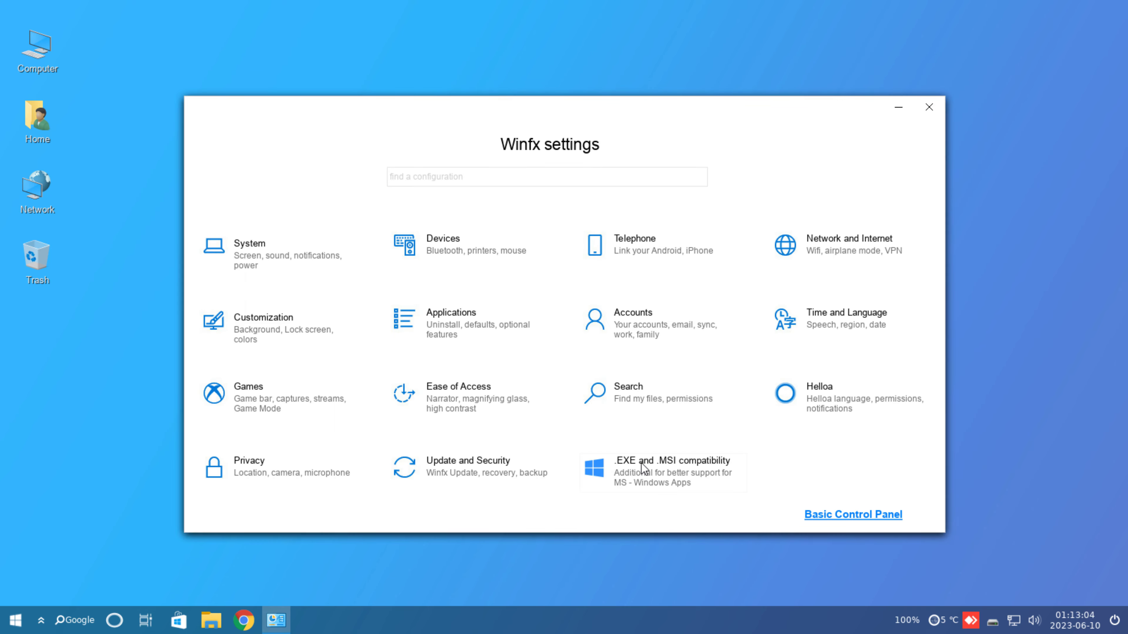
click(641, 464)
click(662, 406)
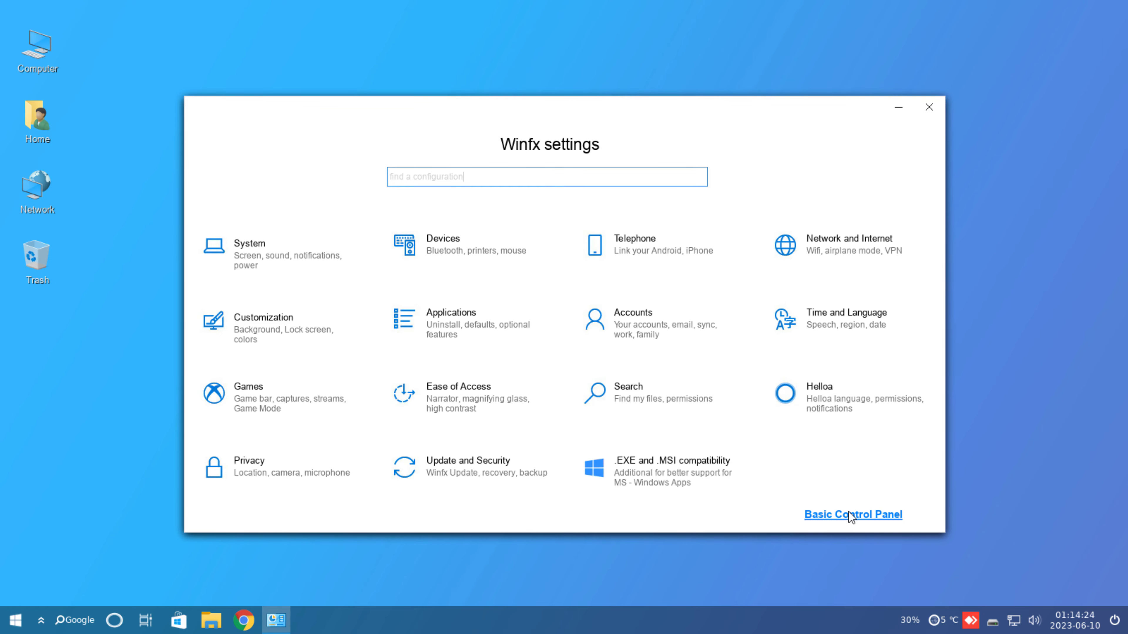
Open the Basic Control Panel and view its Backgrounds, Effects, Font Selection and Themes pages.
click(848, 511)
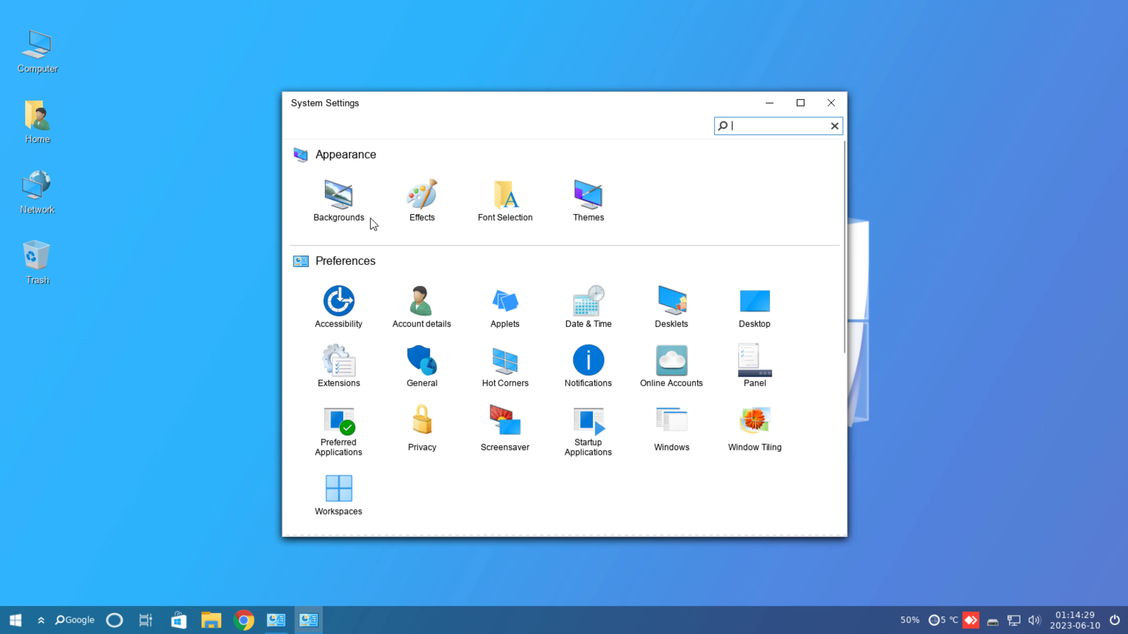
click(372, 221)
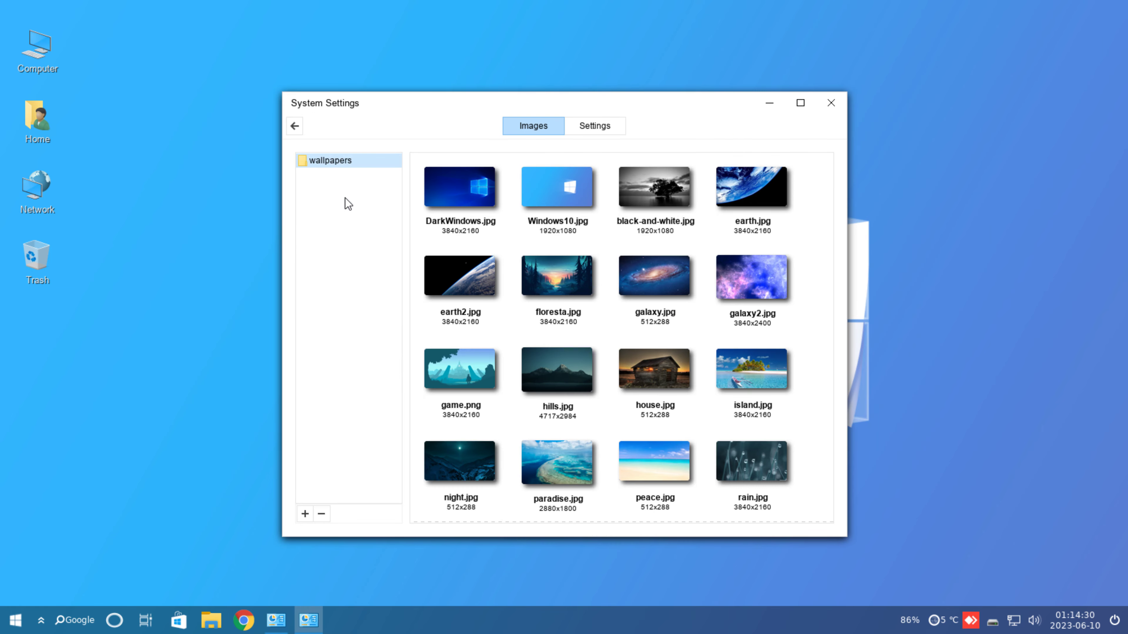
click(294, 126)
click(422, 196)
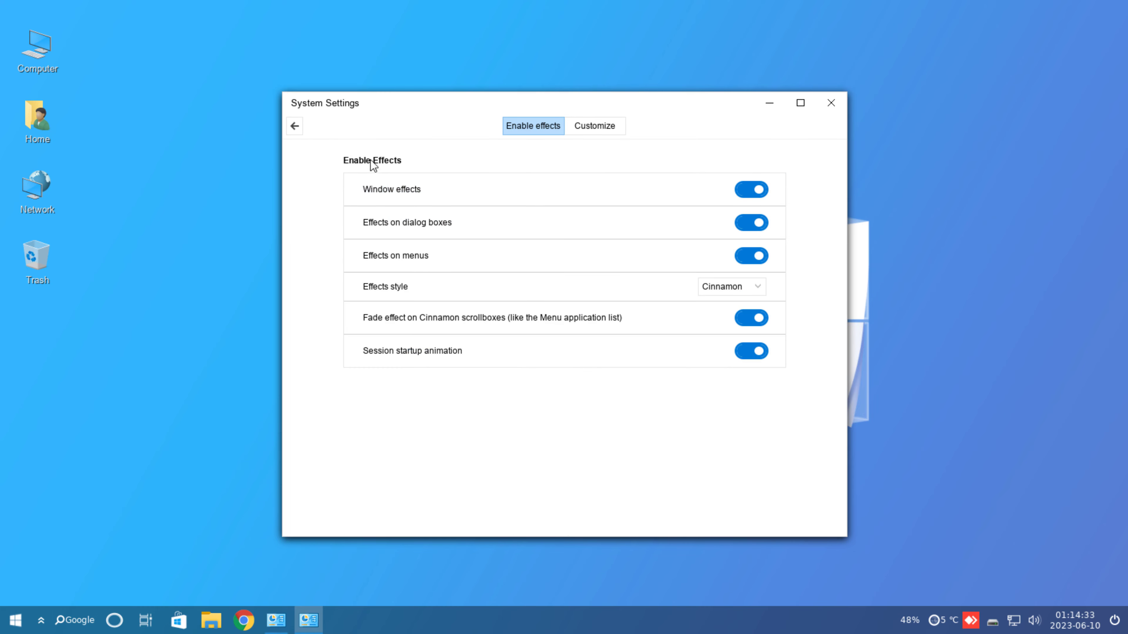
click(294, 126)
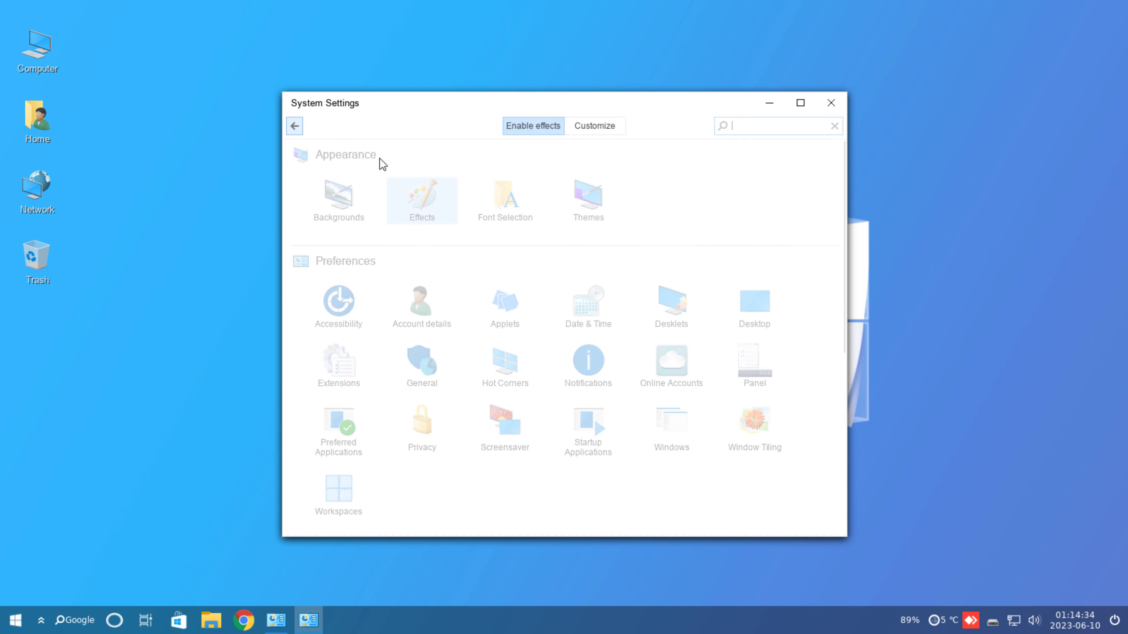
click(506, 198)
click(294, 127)
click(586, 193)
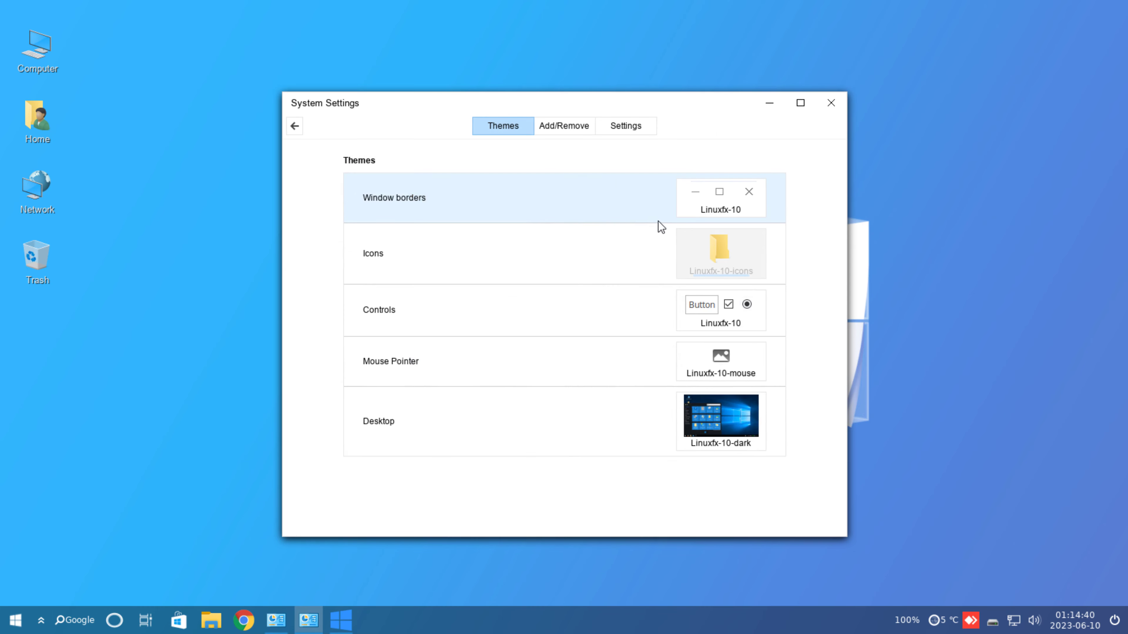
click(294, 127)
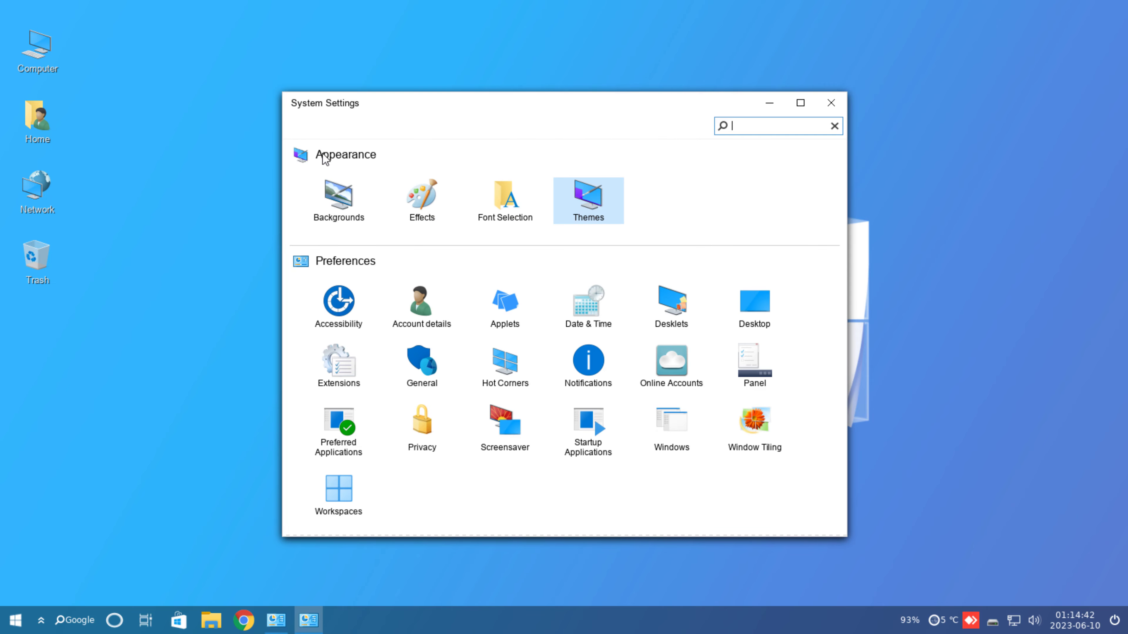
View the Accessibility, Account details and Applets preferences and close both settings windows.
click(337, 303)
click(295, 127)
click(421, 307)
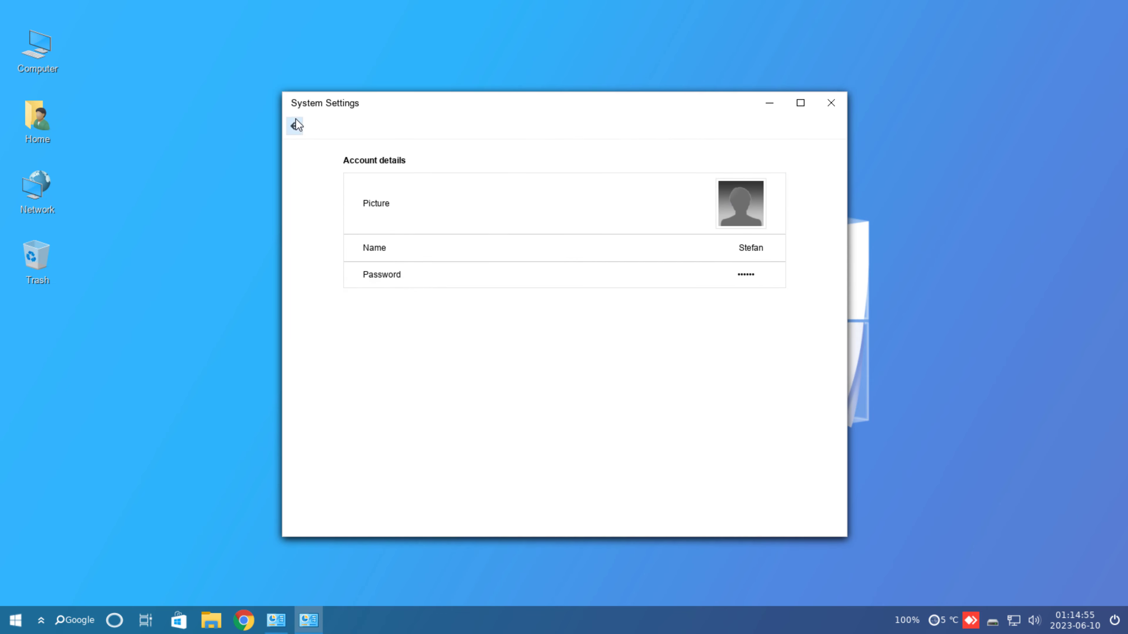
click(294, 126)
click(514, 300)
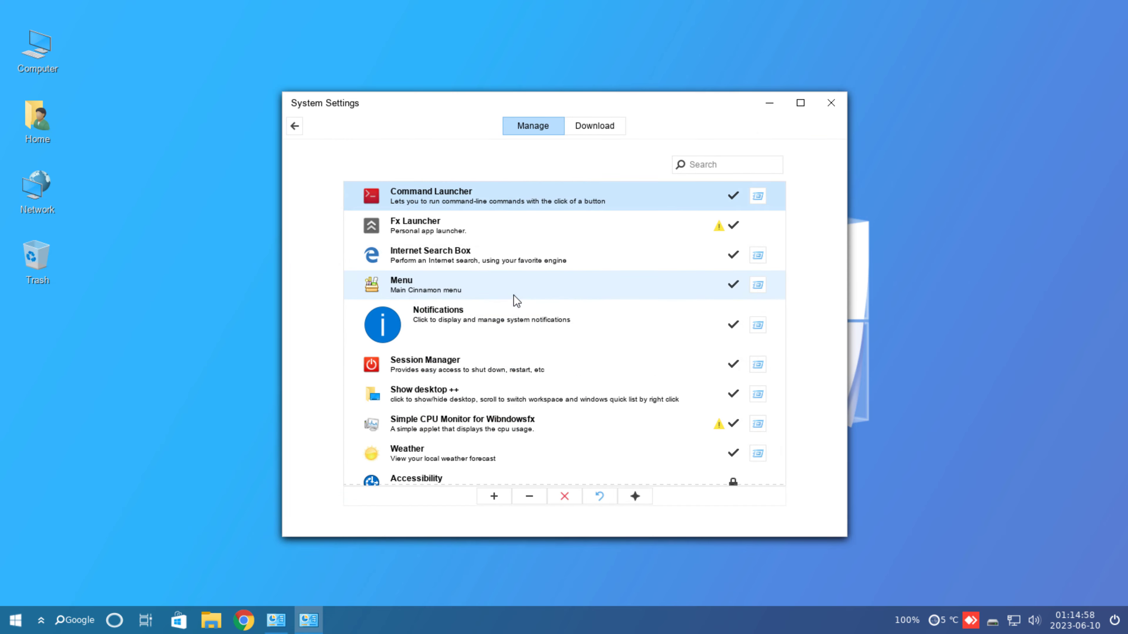
click(831, 102)
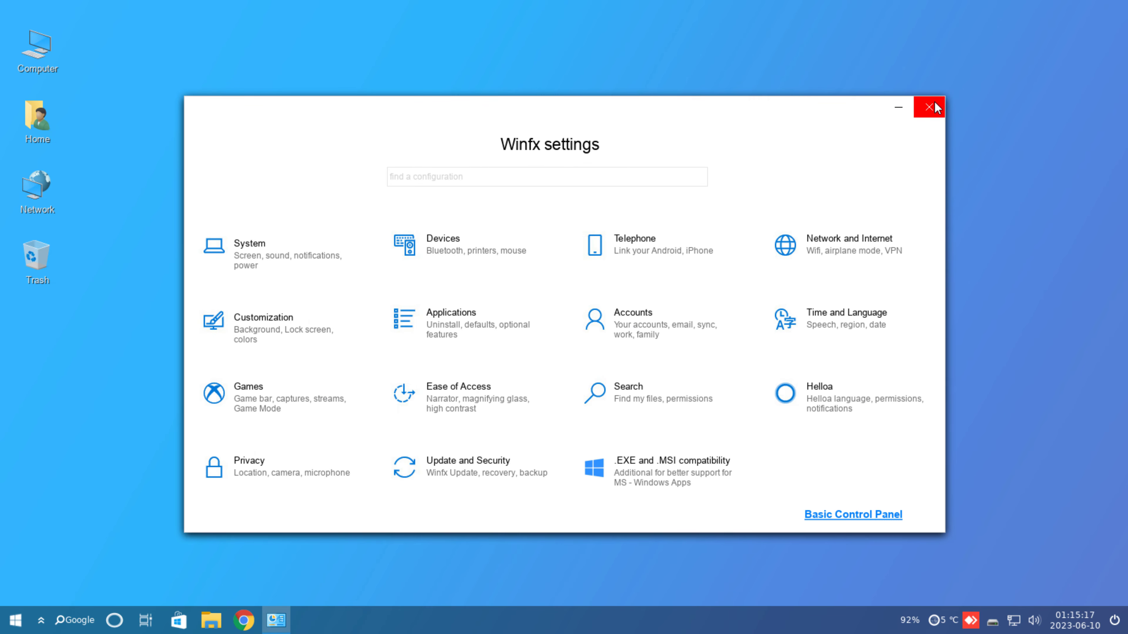
click(929, 107)
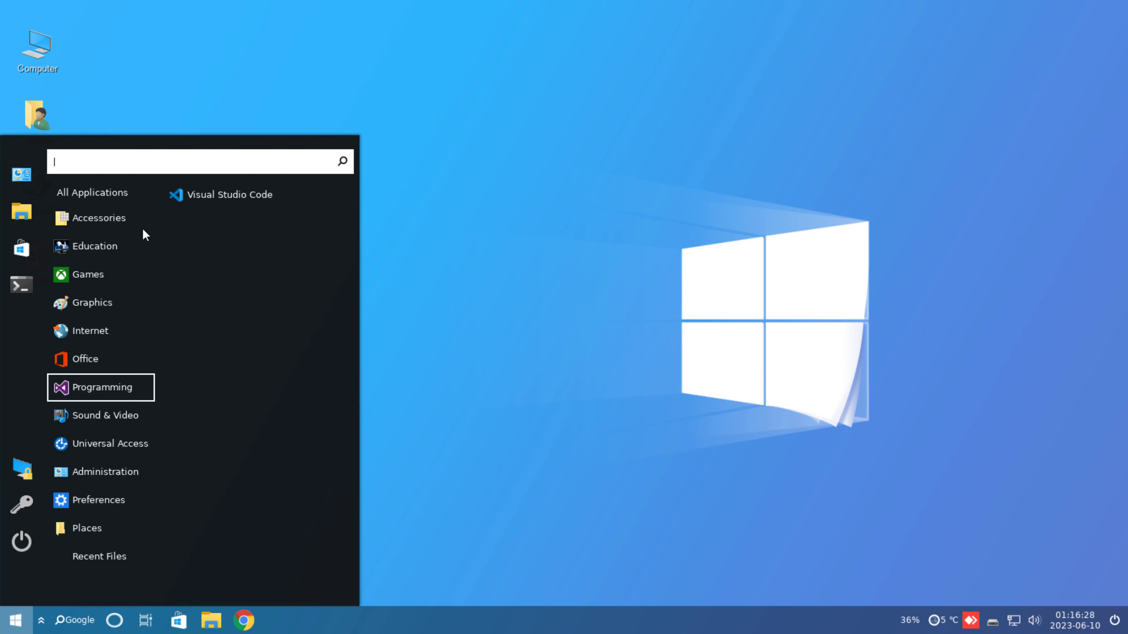
Open Mousepad from the Accessories category, look through its menus and Save As dialog, and close the editor without saving.
mouse_move(129, 213)
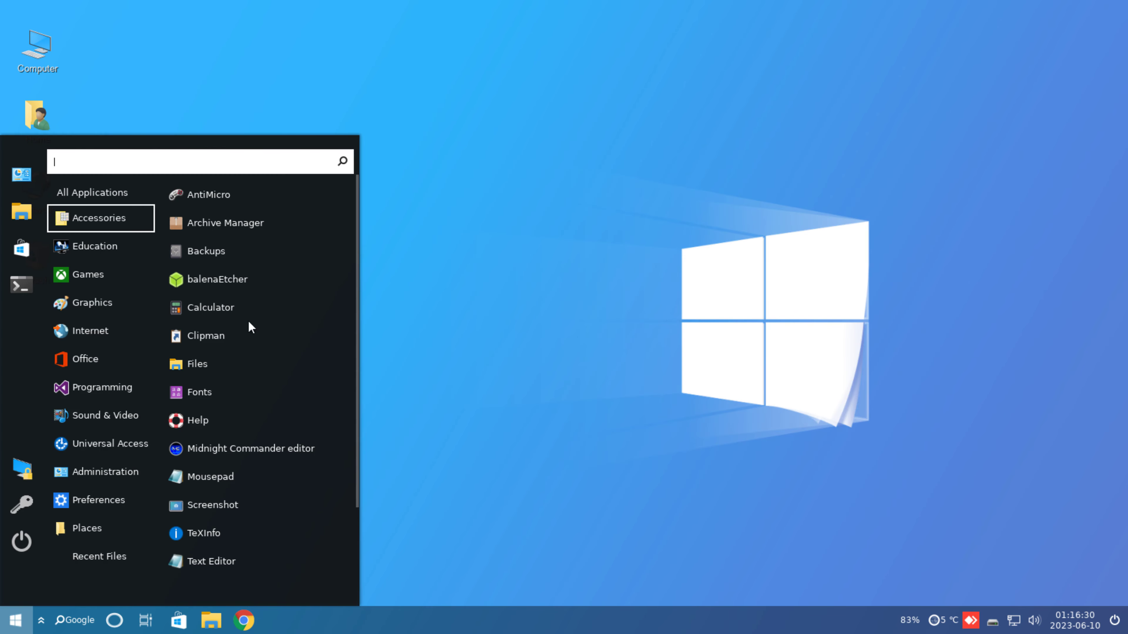
click(240, 479)
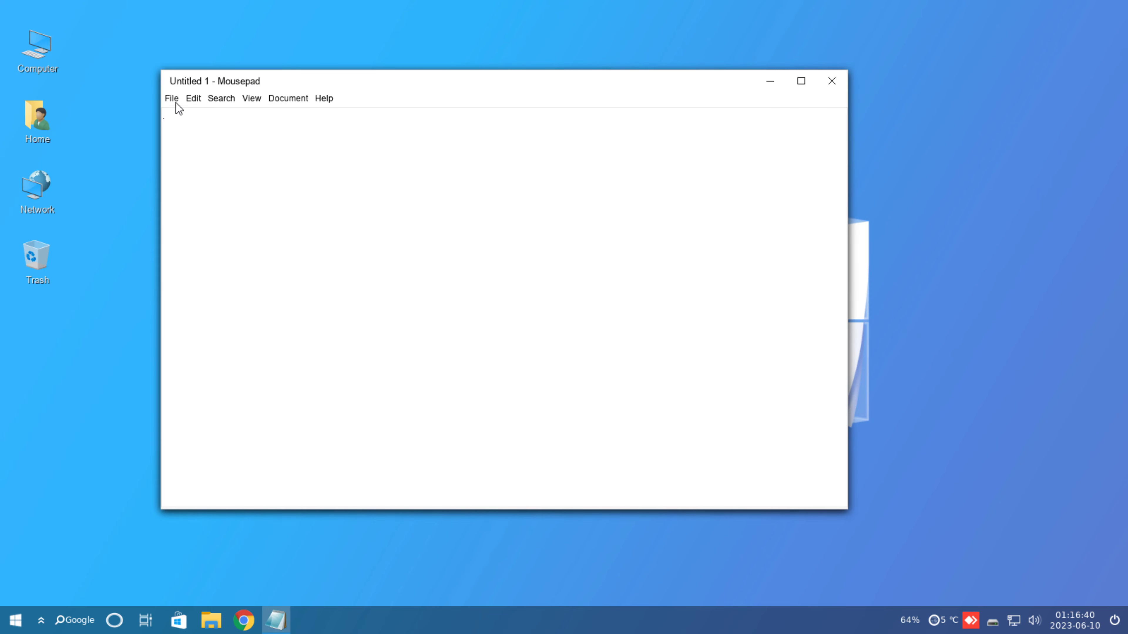
click(175, 103)
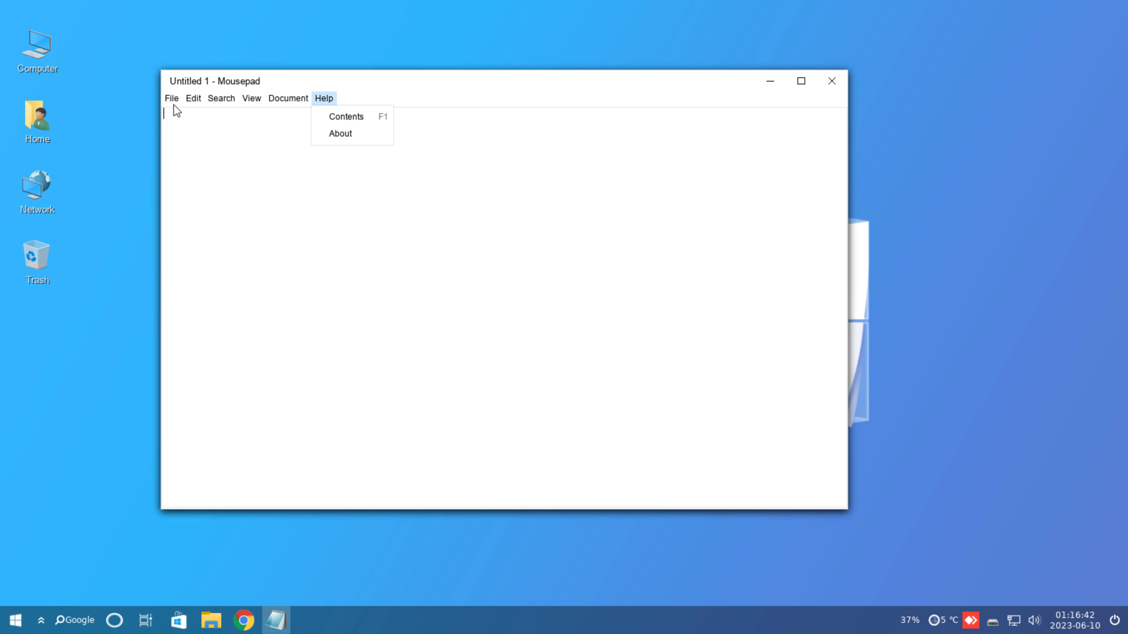
mouse_move(172, 100)
click(200, 220)
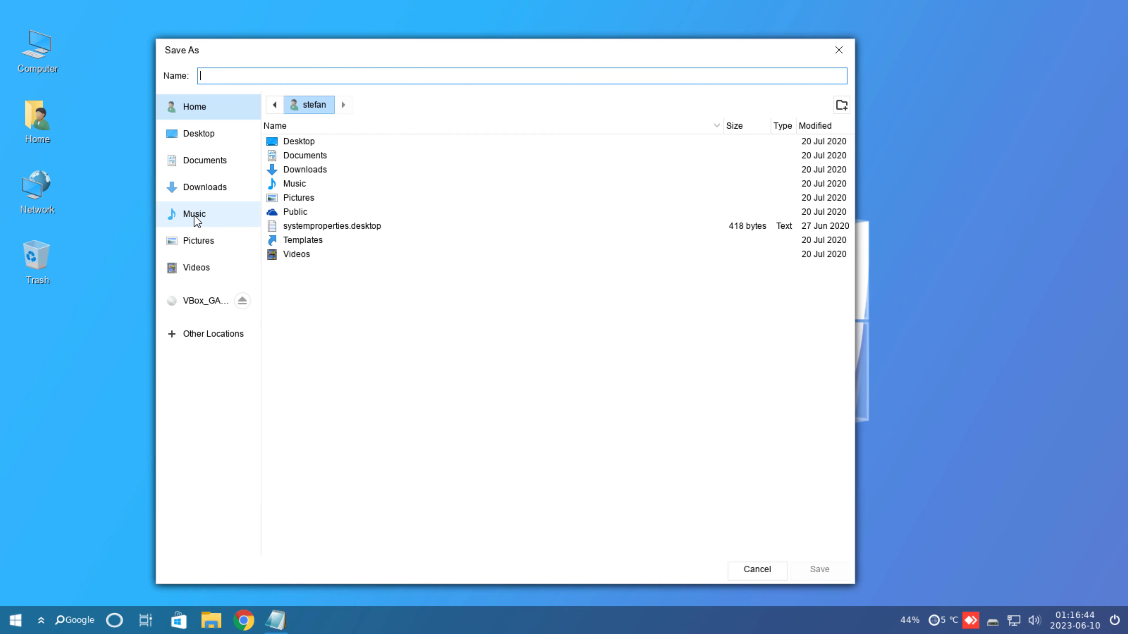
click(837, 53)
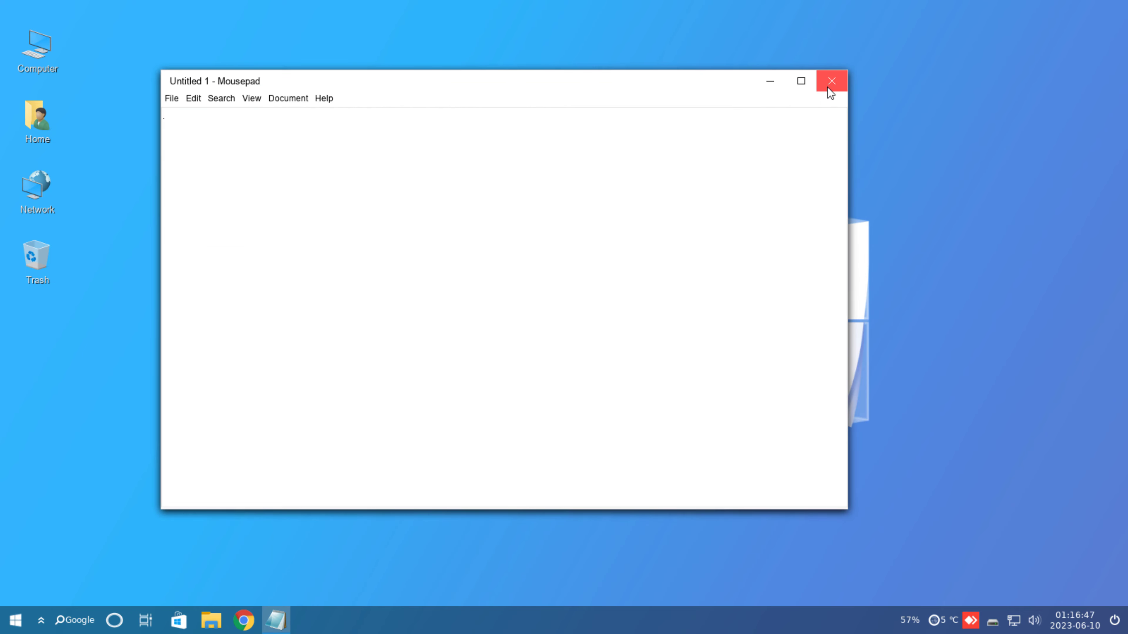
click(827, 85)
Open the Text Editor from the Accessories category, check its options menu and close the empty document.
click(16, 618)
mouse_move(116, 223)
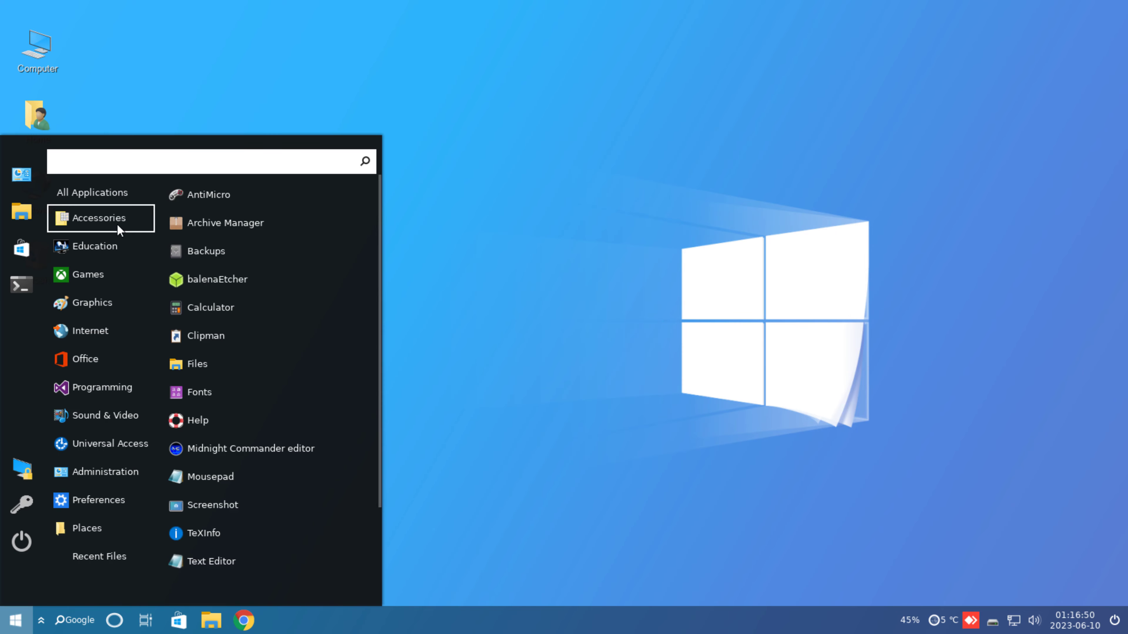
scroll(273, 435, down, 2)
click(265, 494)
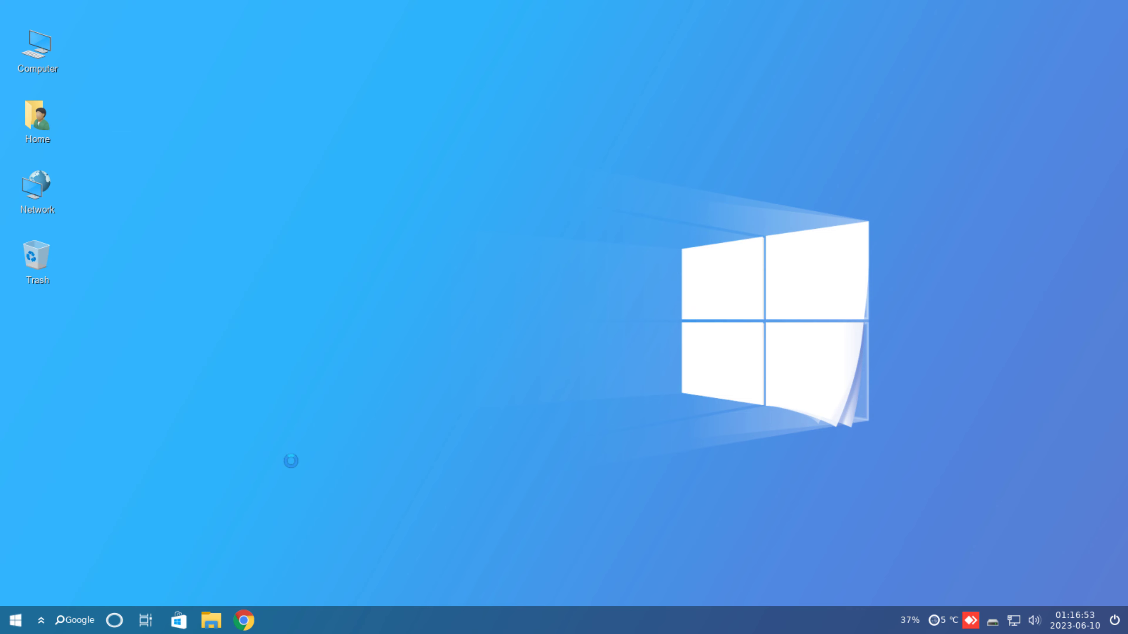
click(882, 56)
click(972, 54)
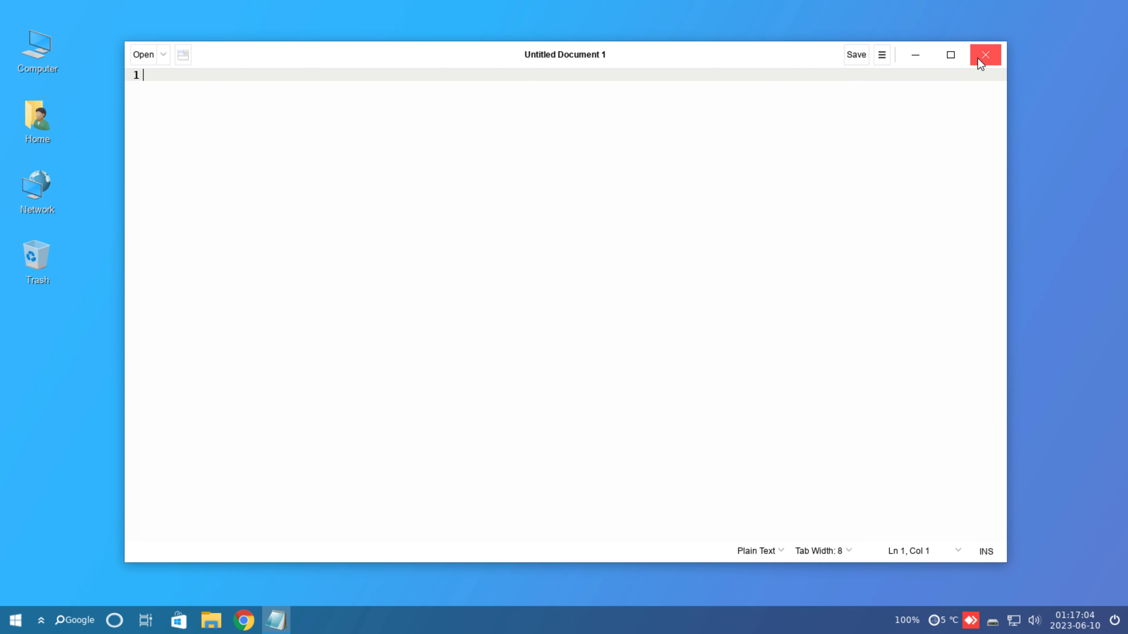
click(981, 57)
Launch LibreOffice Writer from the Office category and look through its menus from File onward.
click(16, 620)
mouse_move(114, 353)
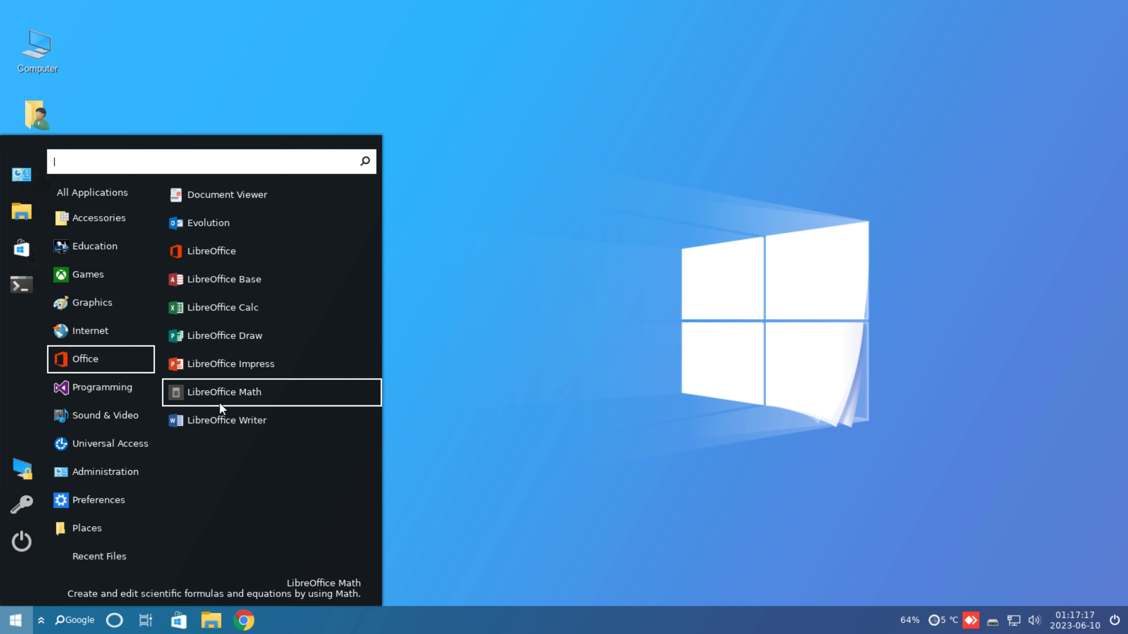
click(225, 420)
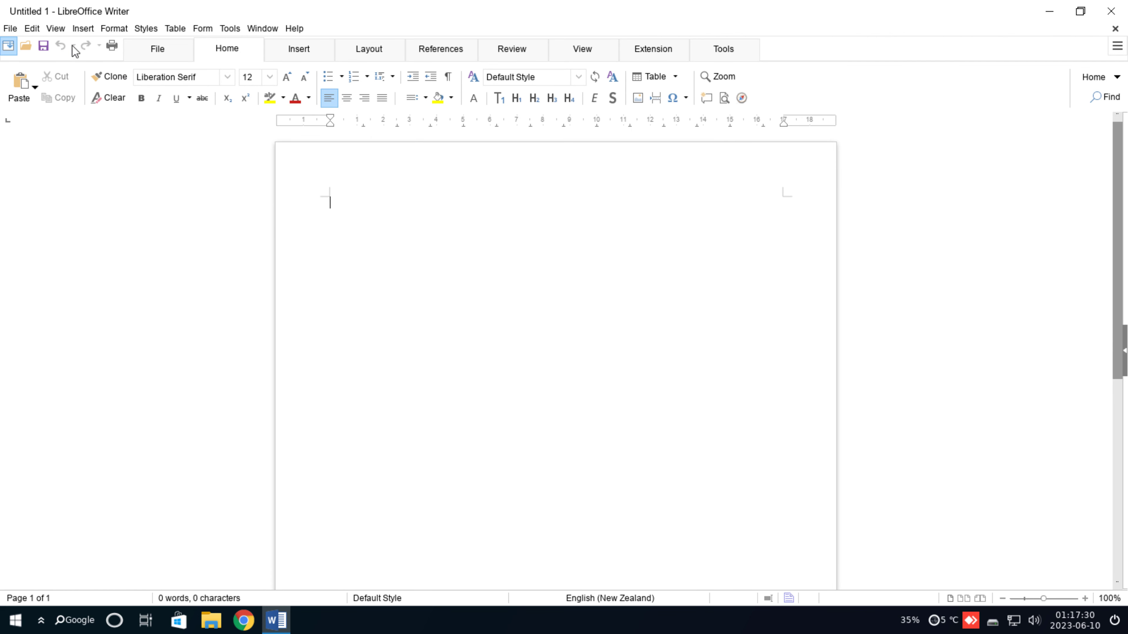
click(10, 28)
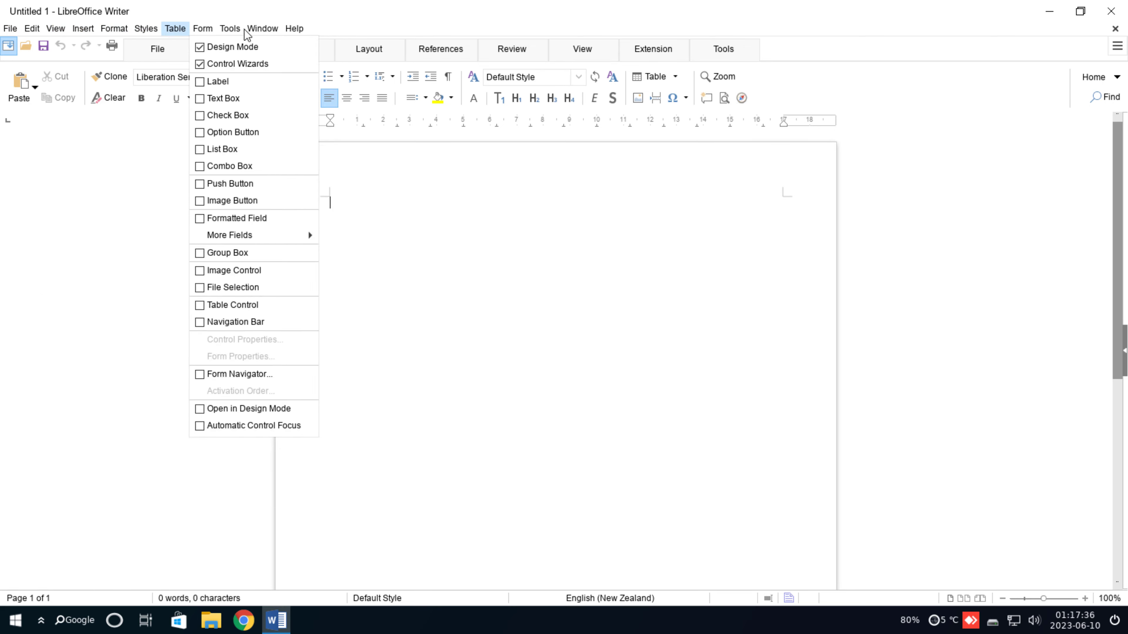
View Writer's File, Insert, Layout and References ribbon commands, and close the blank document.
click(207, 48)
click(170, 51)
click(318, 48)
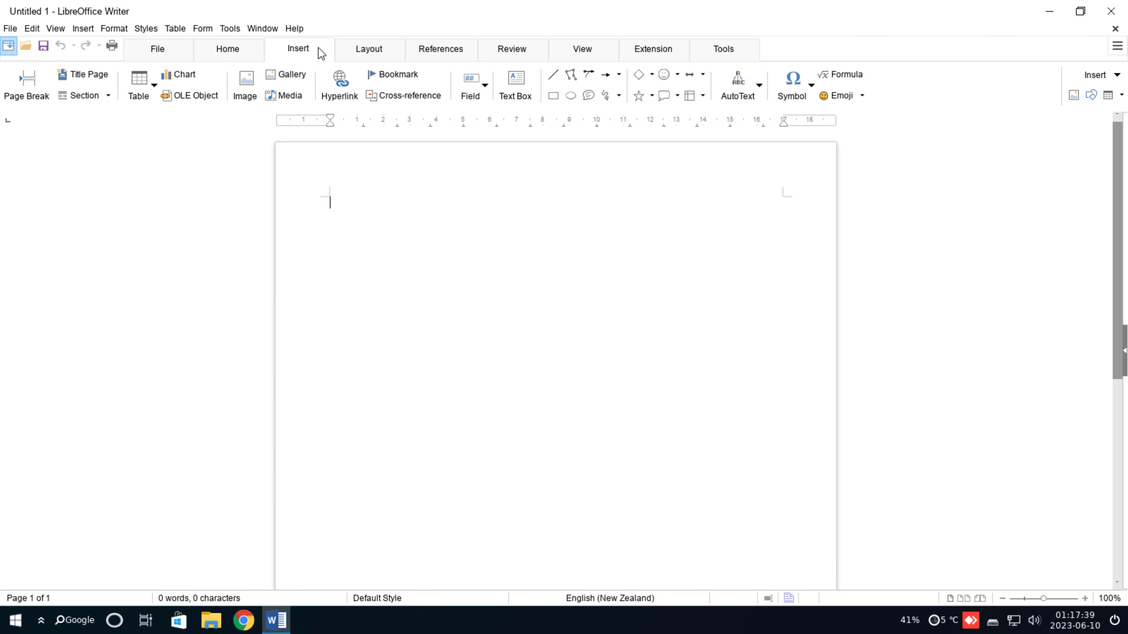
click(373, 49)
click(426, 53)
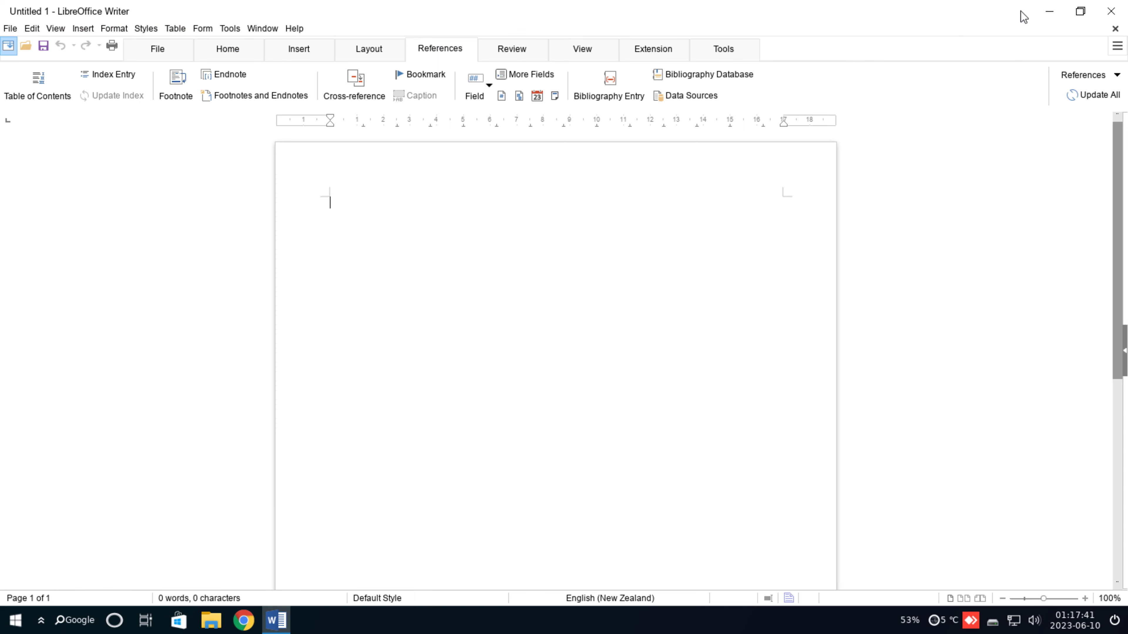
click(1110, 10)
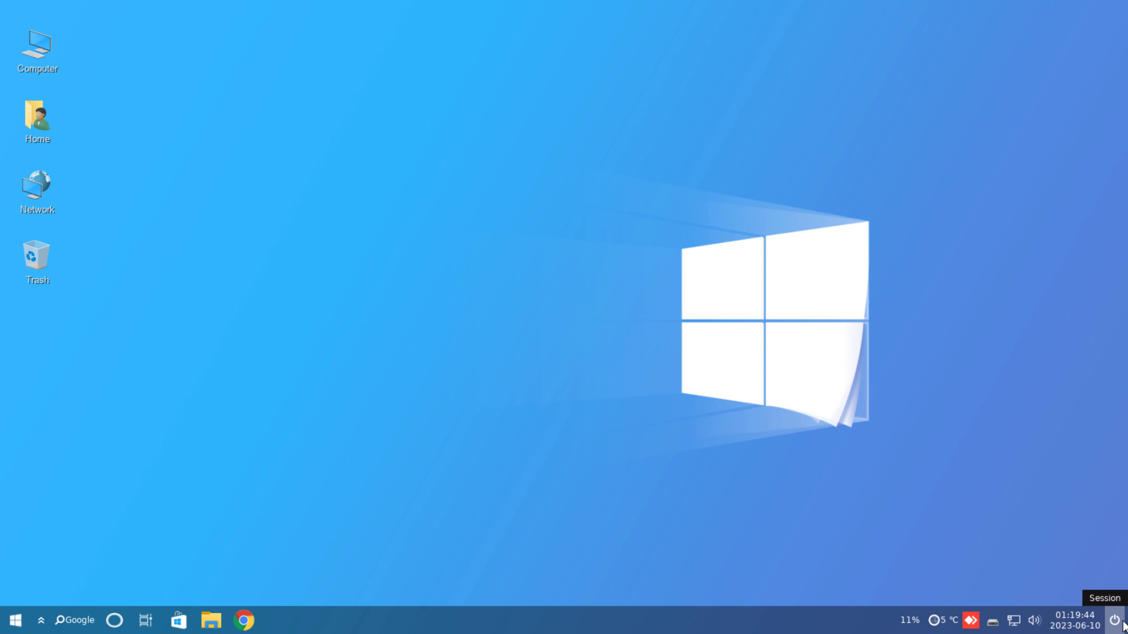